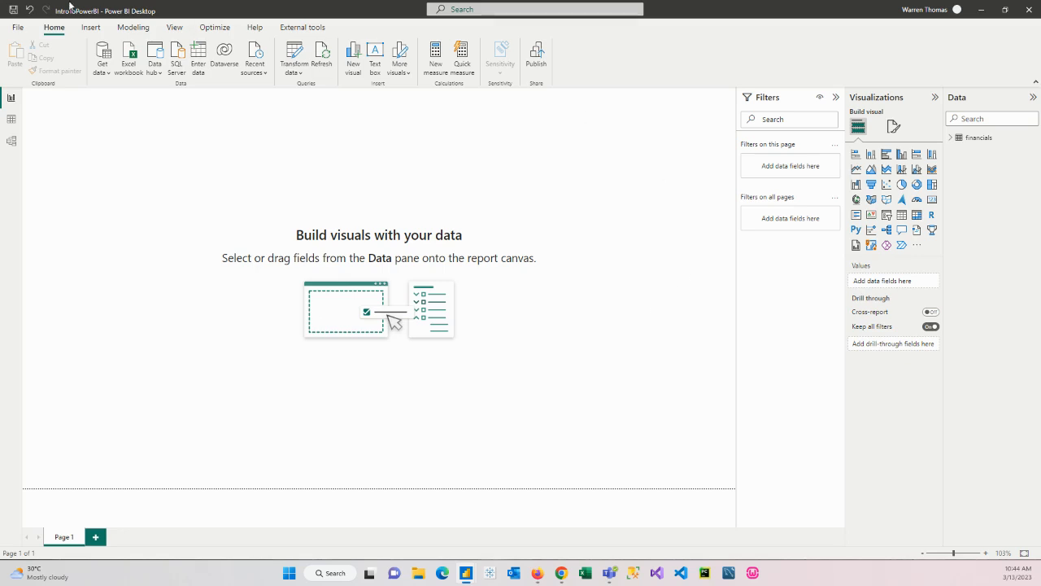
click(18, 27)
click(20, 100)
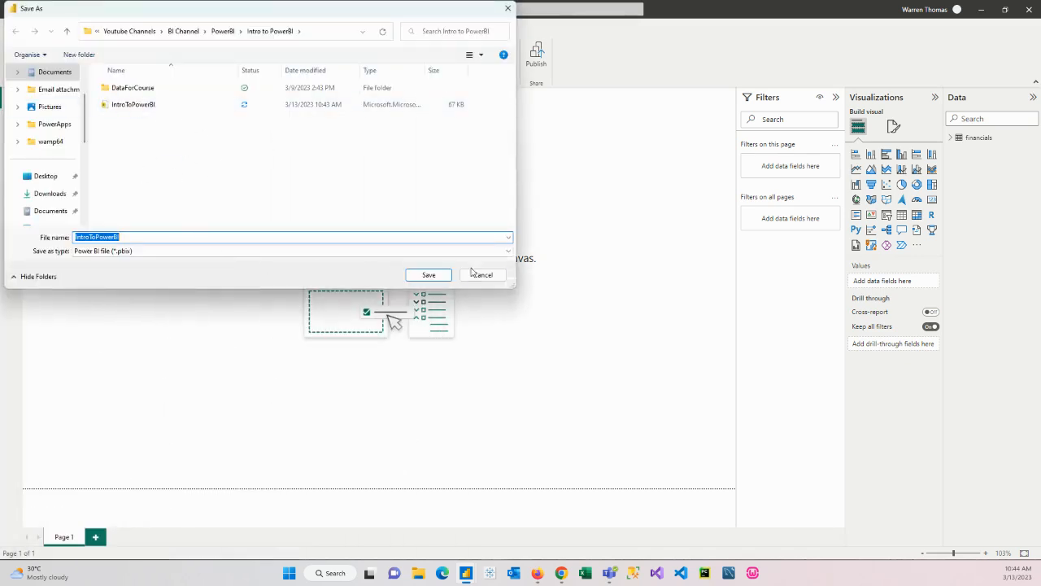
click(483, 276)
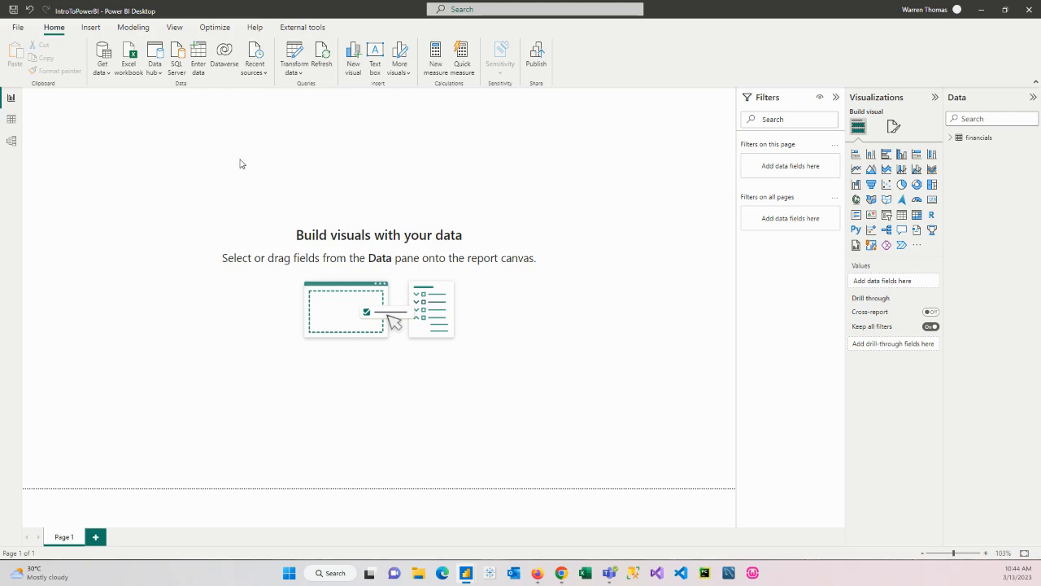
Bring up the finished IntroToPbi reference report and review its Sample Data and Analyze the data pages
drag(0, 11, 751, 49)
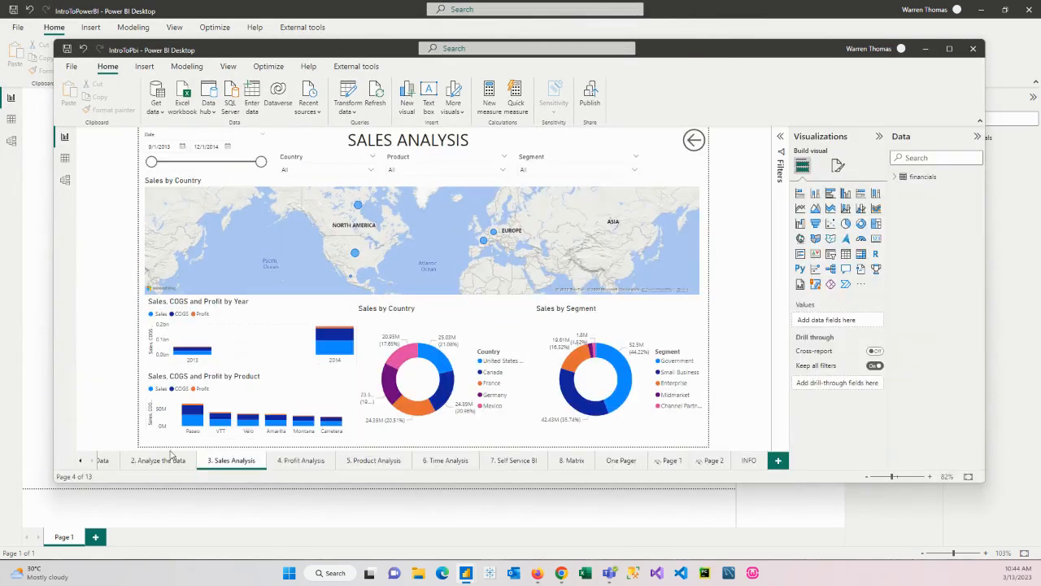
click(81, 461)
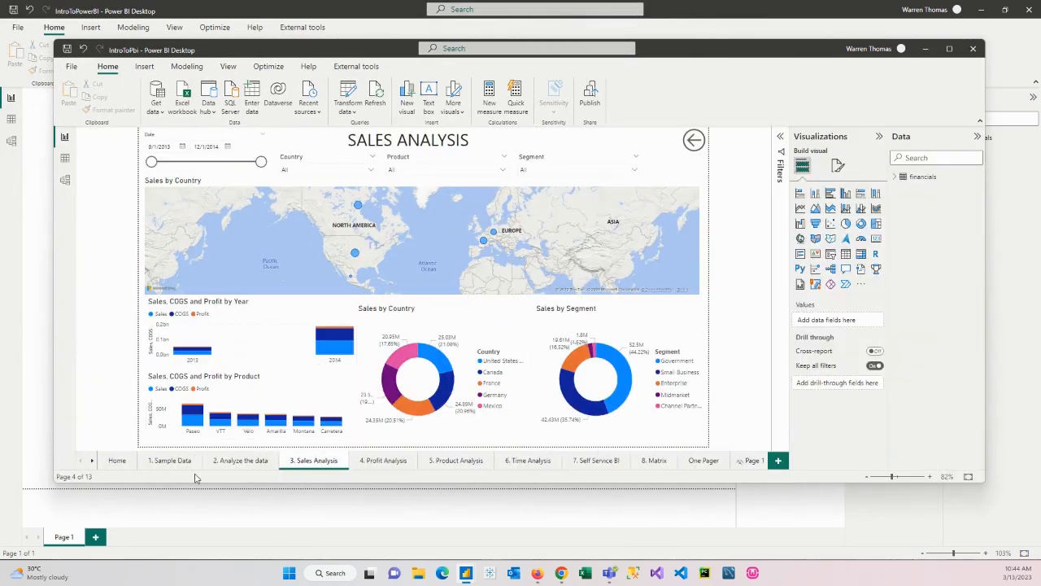
click(173, 462)
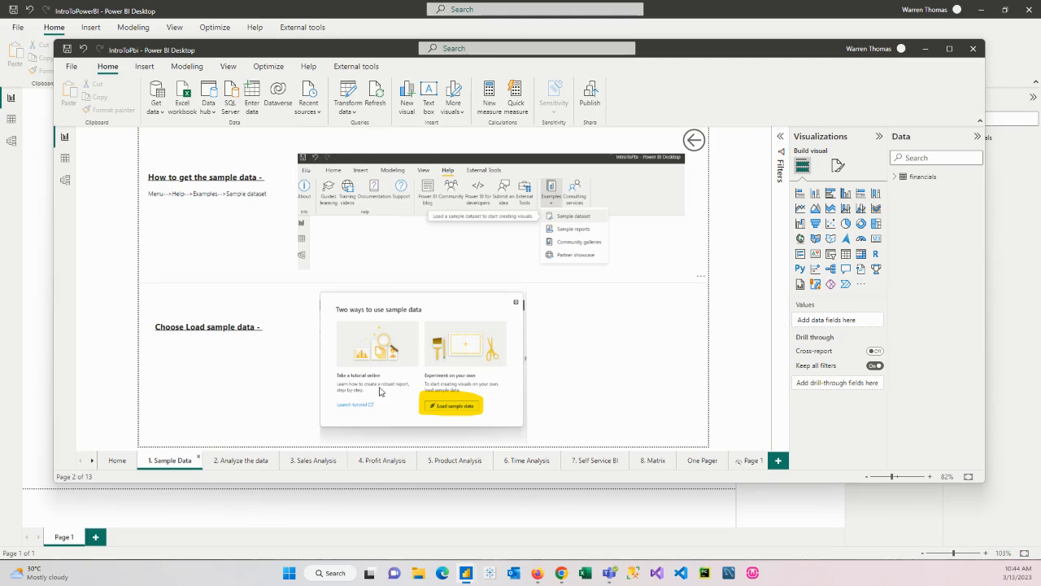
click(256, 466)
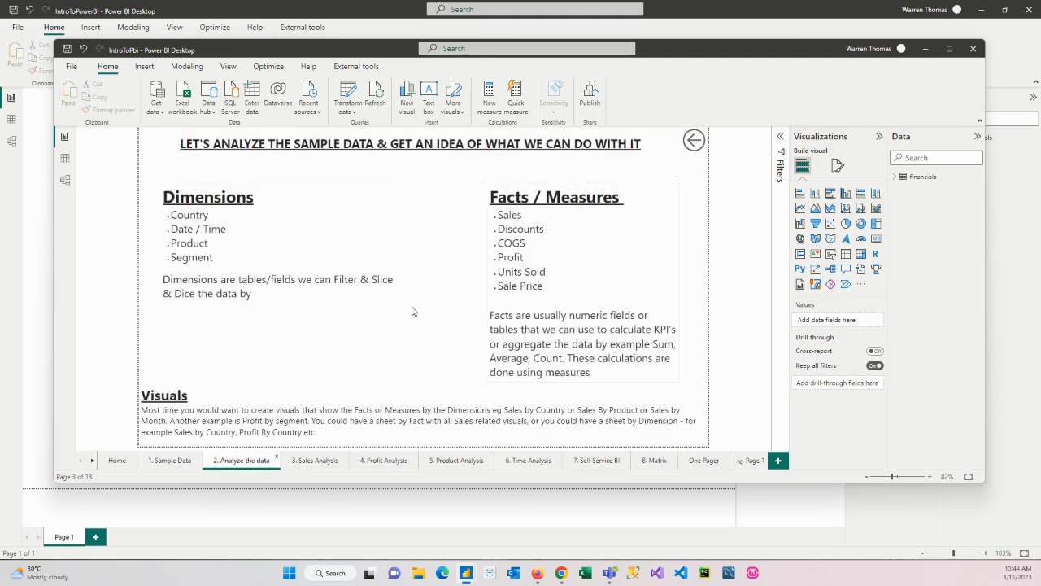
drag(498, 215, 528, 243)
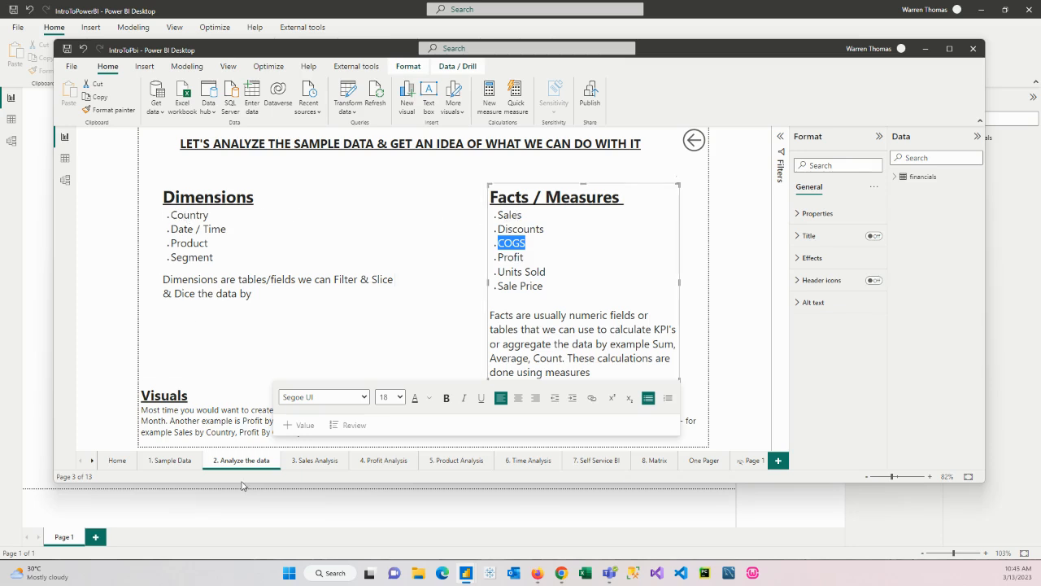
Examine the fields behind the Sales, COGS and Profit by Year chart on the reference Sales Analysis page, and return to the IntroToPowerBI report
click(317, 463)
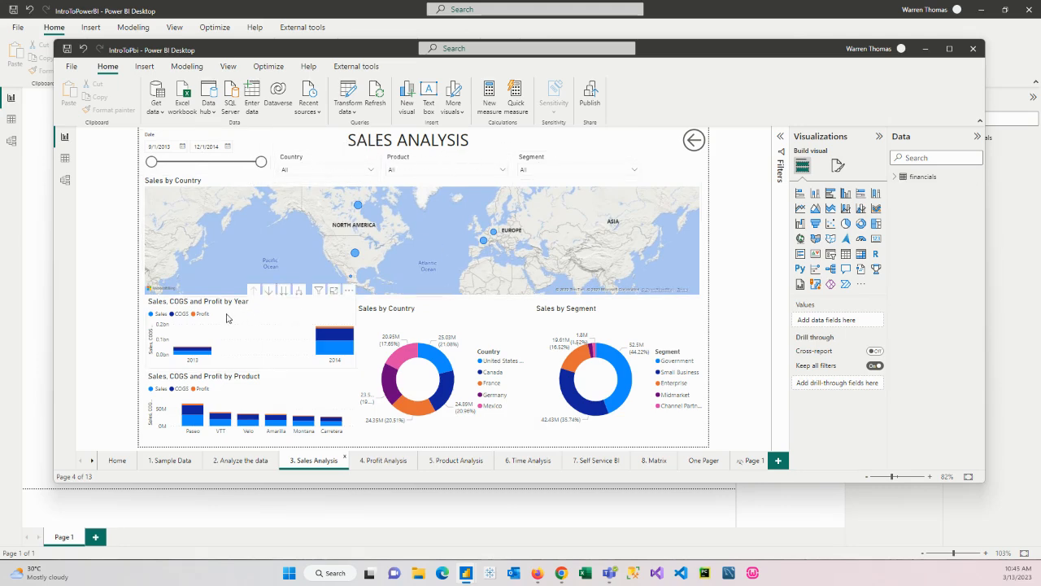
click(285, 314)
mouse_move(570, 348)
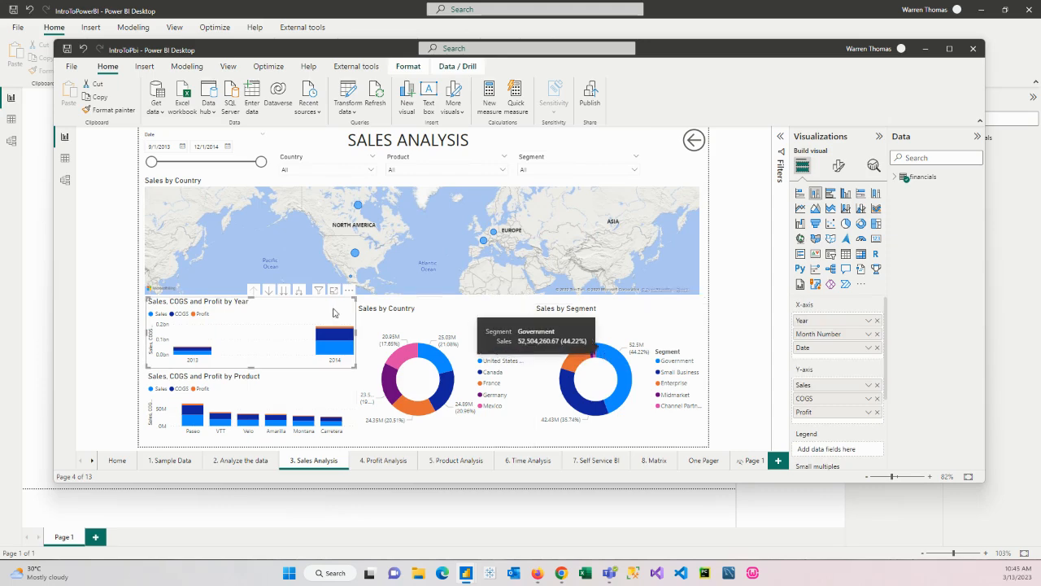
click(895, 181)
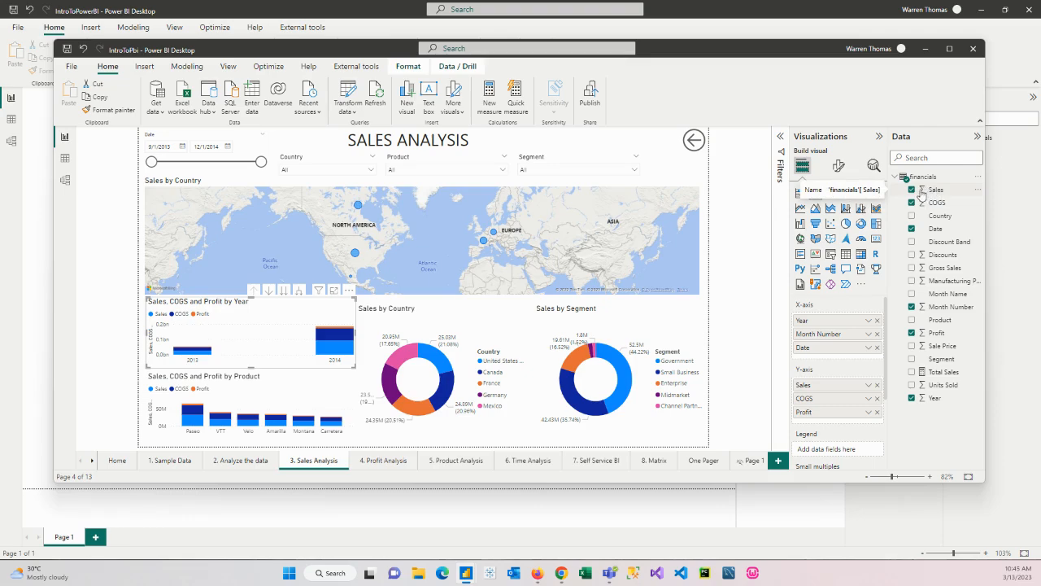
drag(776, 48, 0, 96)
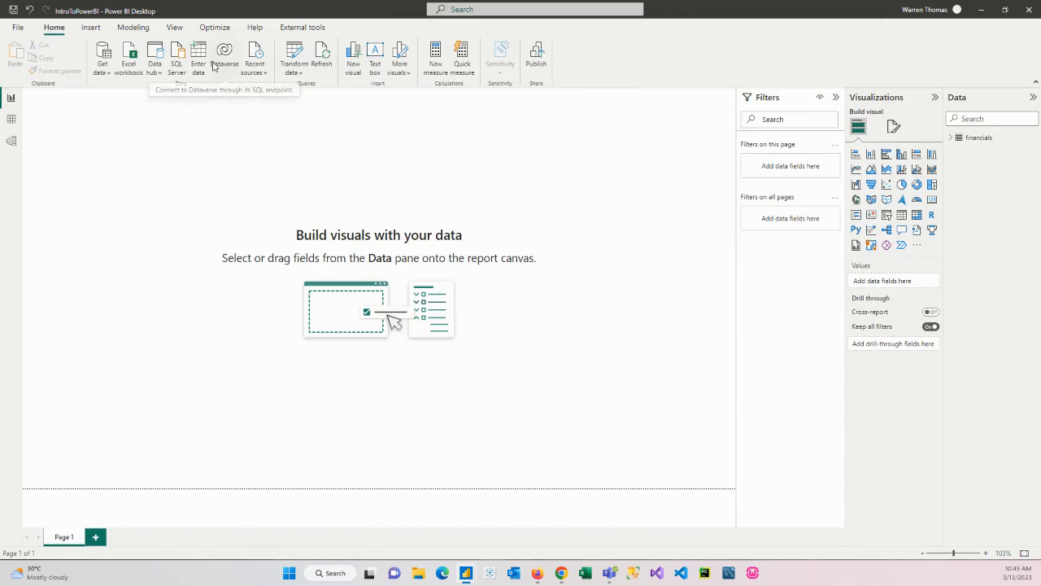
Rename the report page Page 1 as Sales Analysis
double_click(67, 537)
text(S)
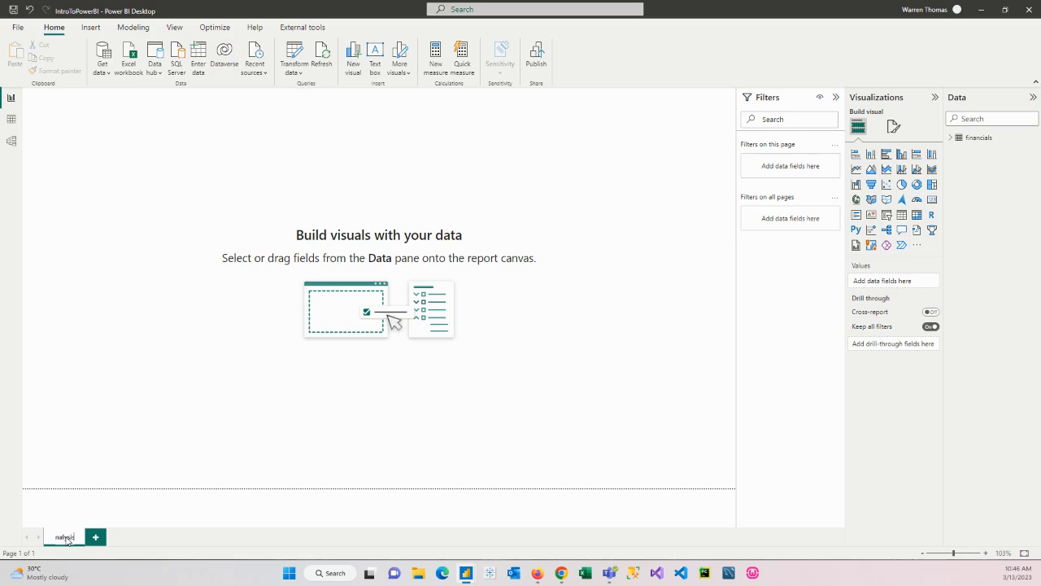
text(ales Analysis)
click(212, 413)
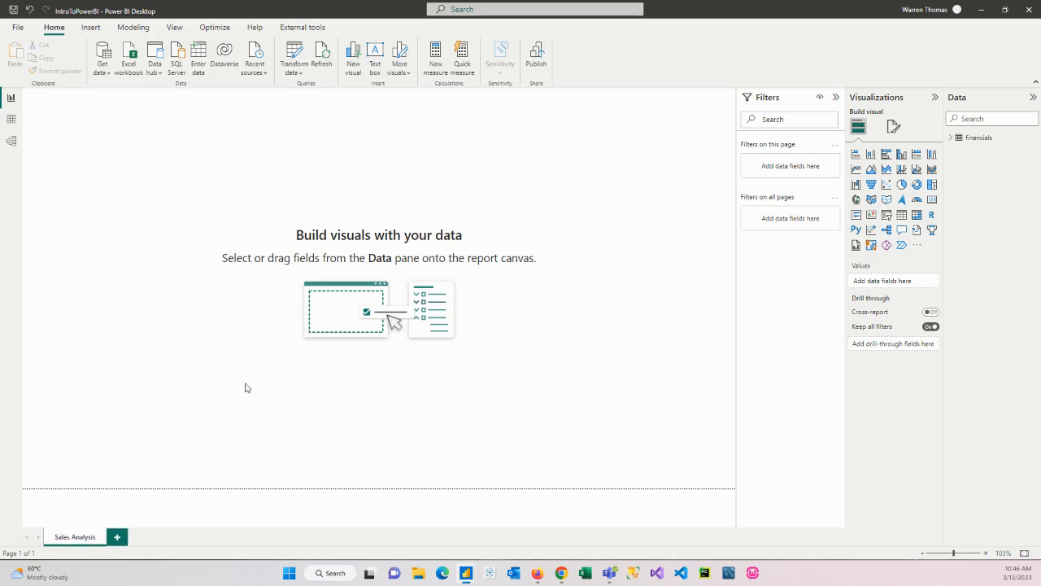
Insert a wide text box along the upper edge of the report page with the text SALES ANALYSIS
click(90, 28)
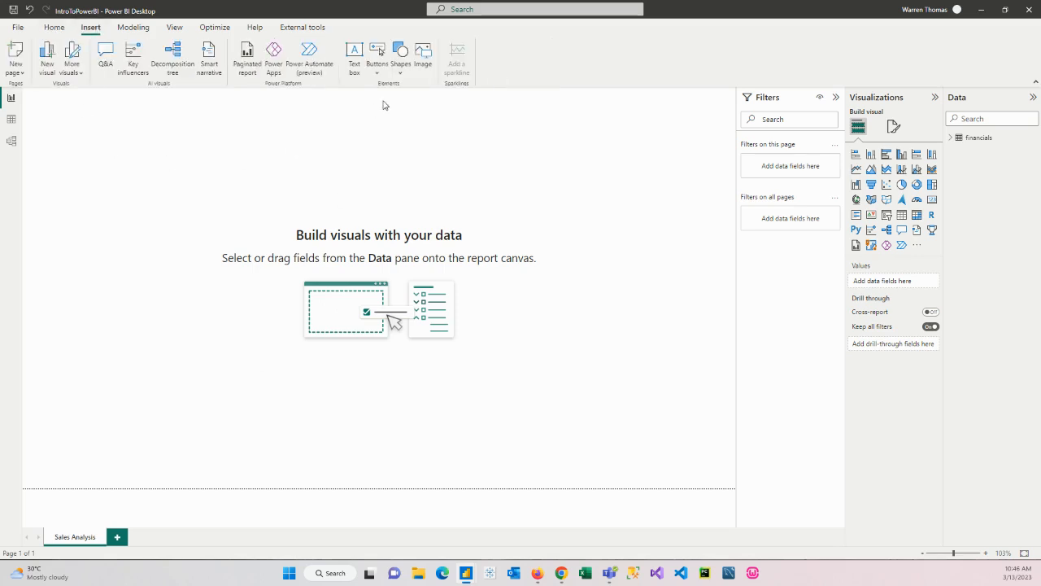
click(355, 55)
drag(180, 240, 667, 145)
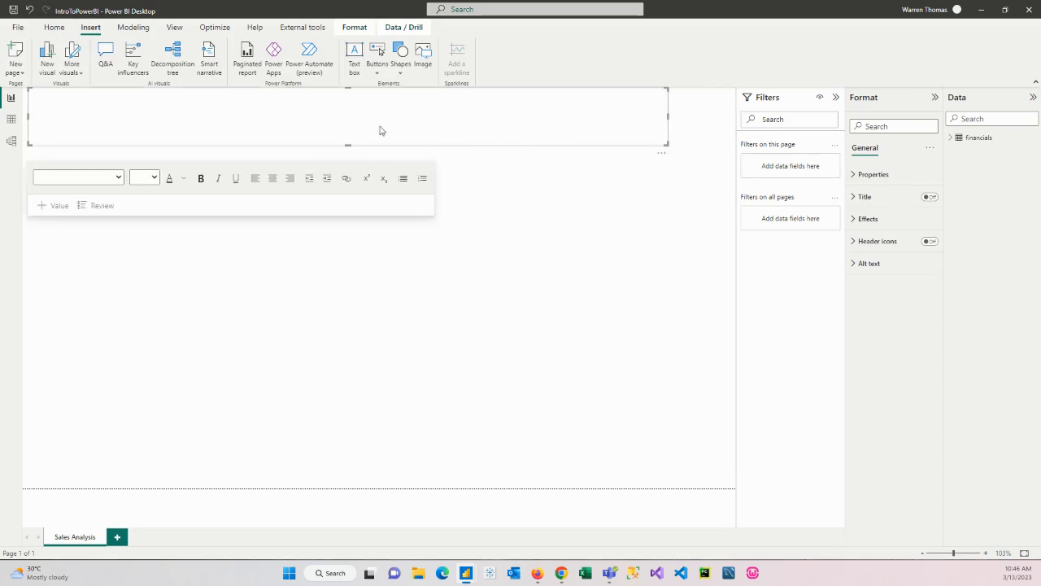
click(362, 128)
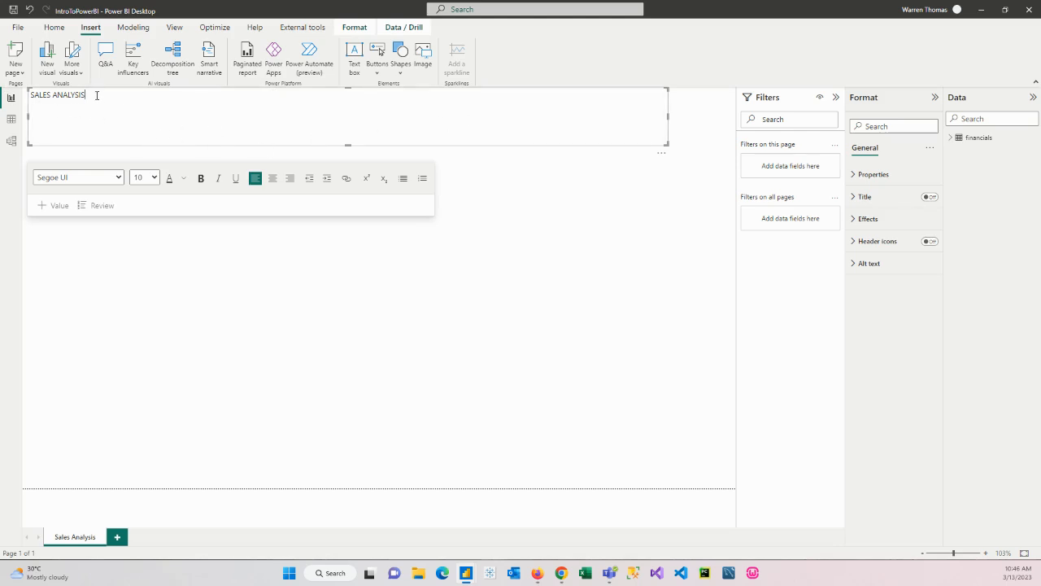
Format the SALES ANALYSIS title text at size 40, bold and centred
drag(97, 95, 24, 96)
click(153, 177)
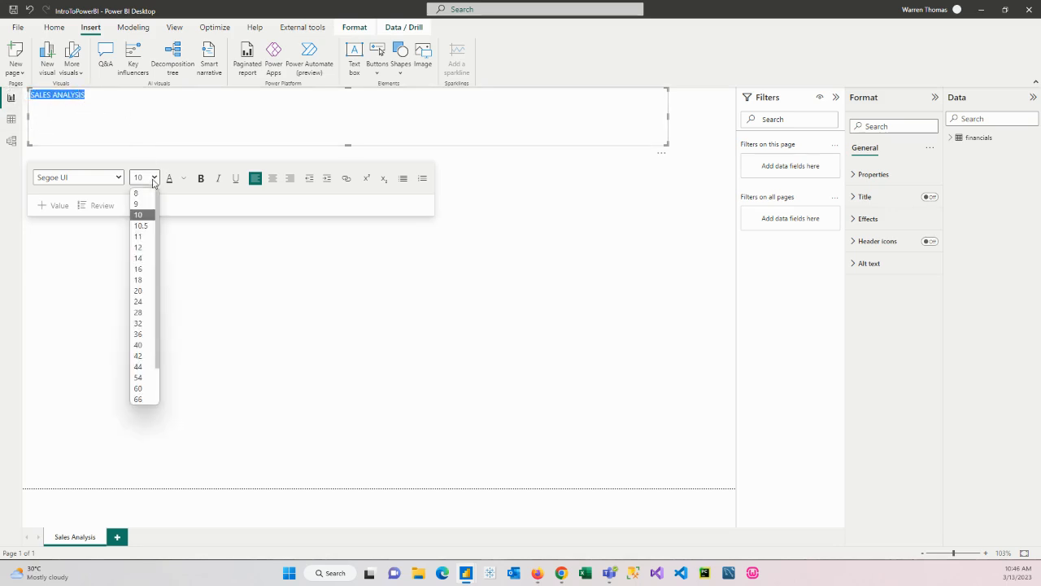
click(141, 345)
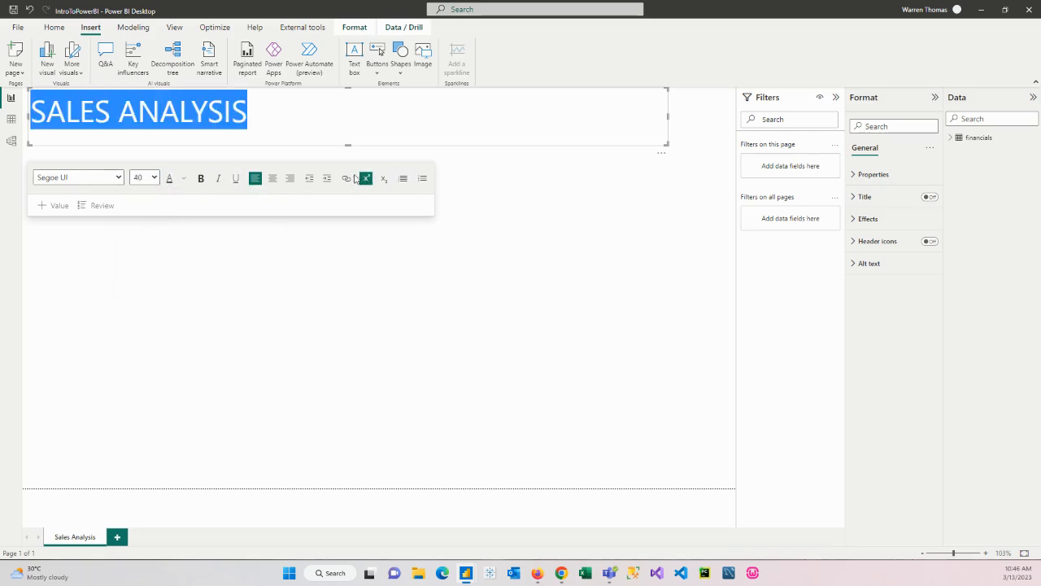
click(201, 179)
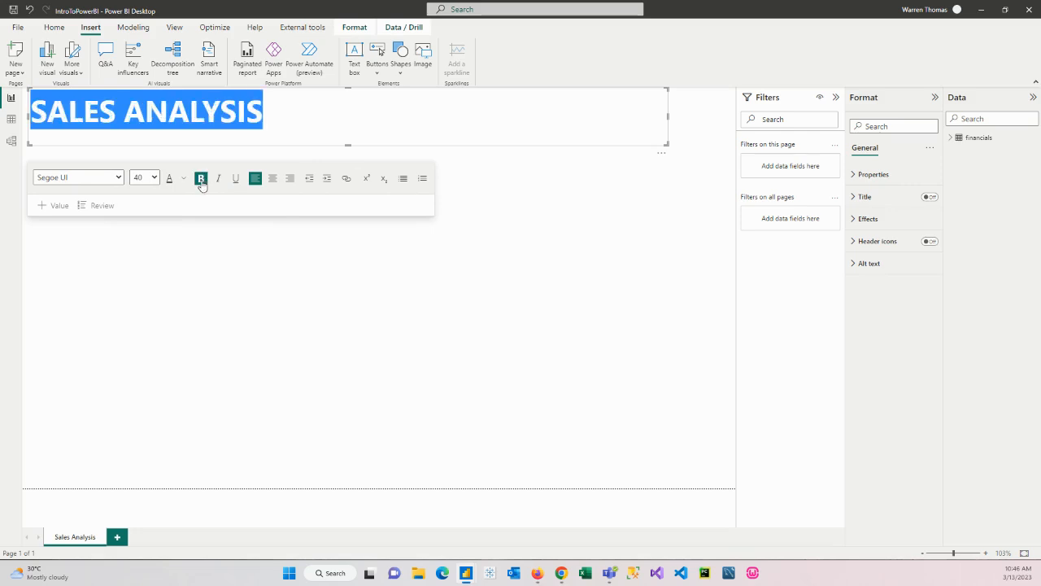
click(273, 179)
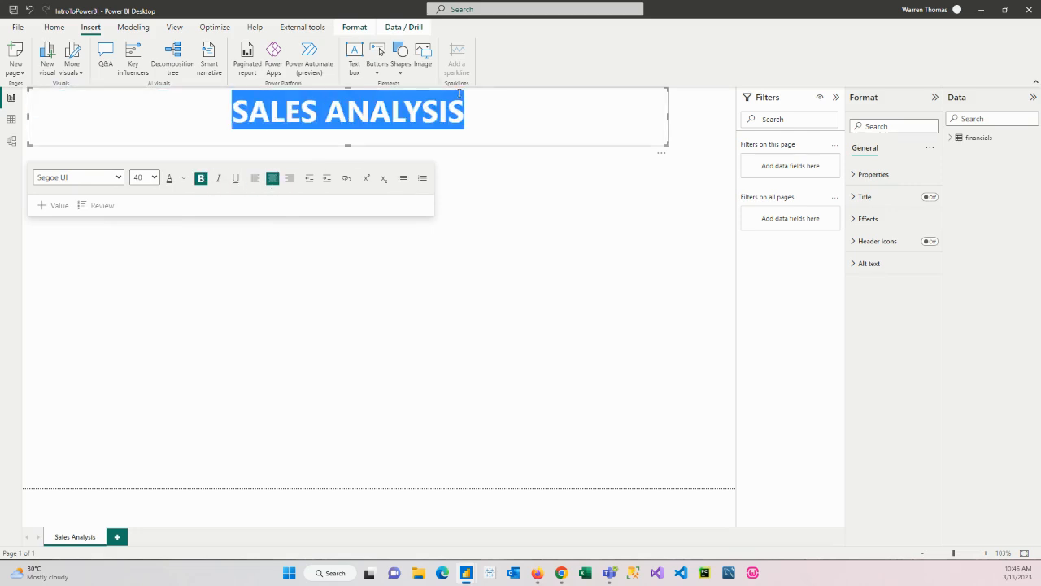
Stretch the title text box across the full page width and reduce its height to fit the heading
drag(669, 118, 737, 118)
drag(27, 116, 22, 117)
drag(380, 144, 385, 135)
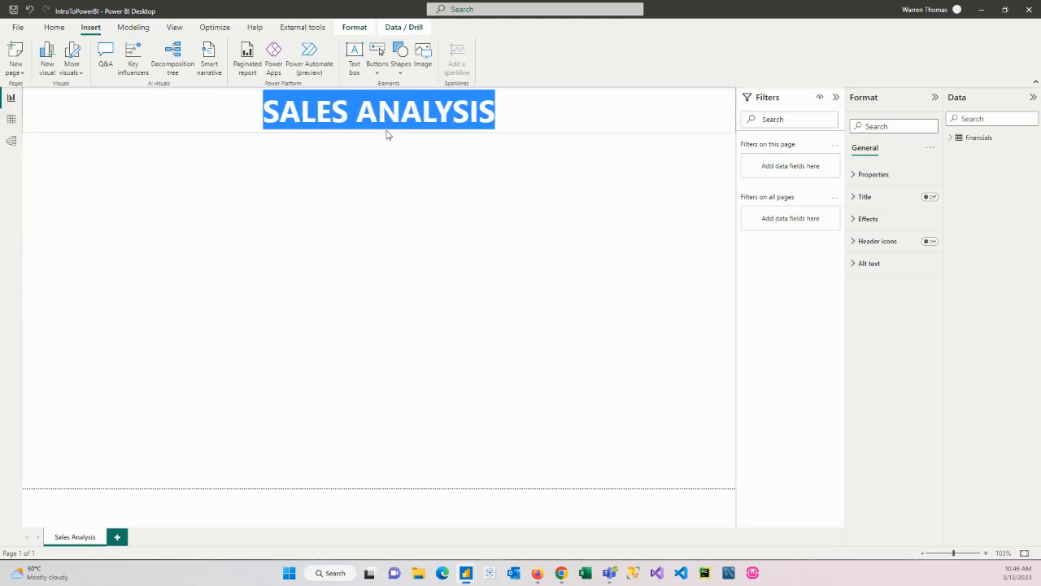
click(416, 293)
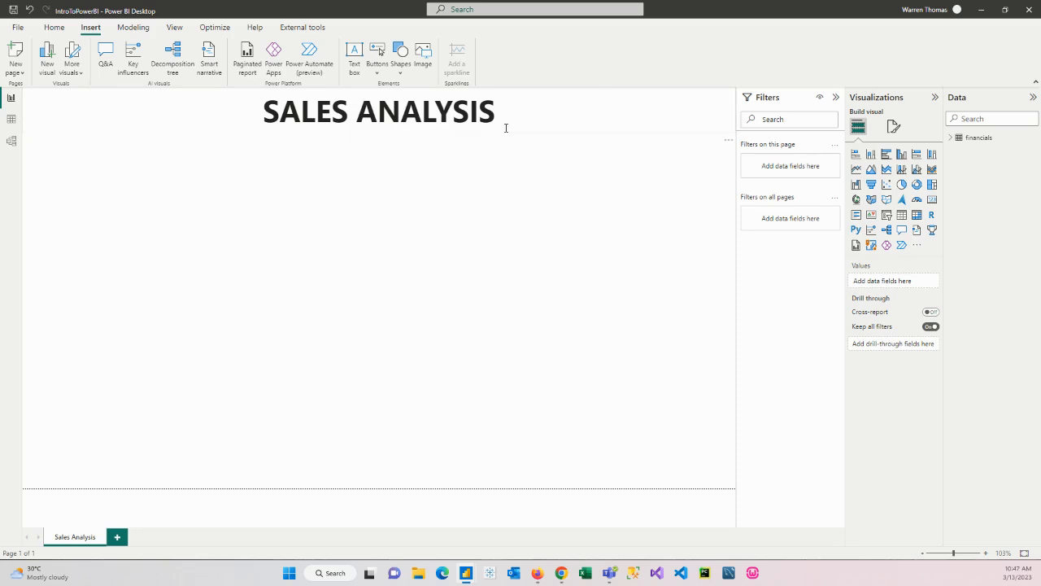
Insert a Back button and place it, enlarged to the title's height, at the right end of the title text box
click(376, 72)
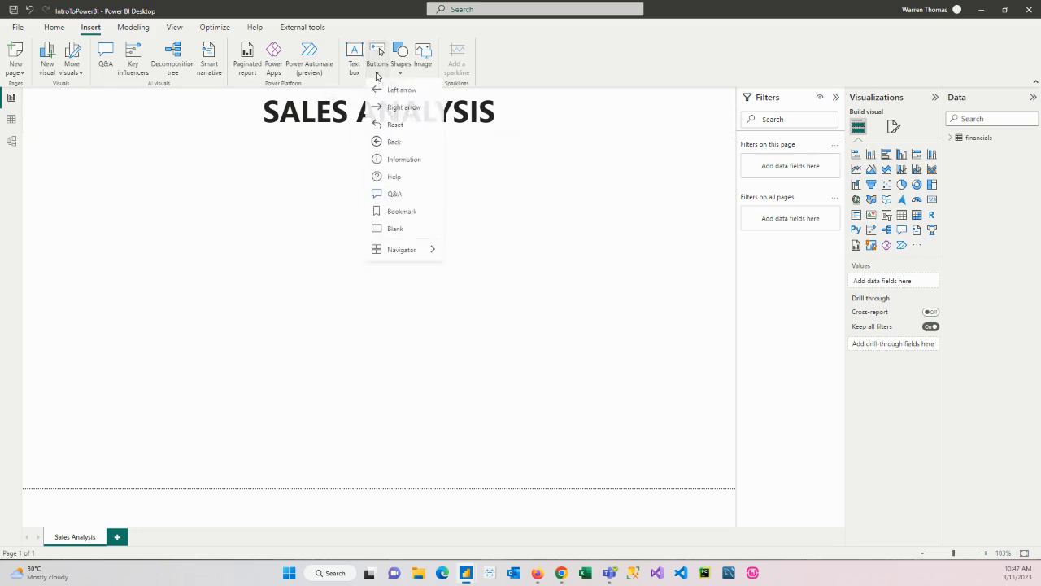
click(393, 142)
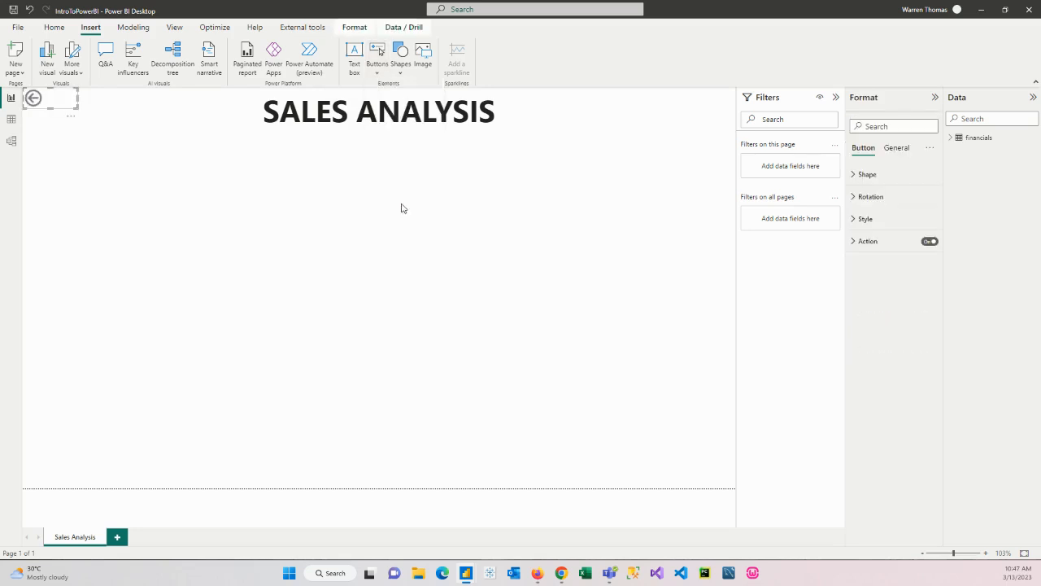
drag(32, 98, 711, 134)
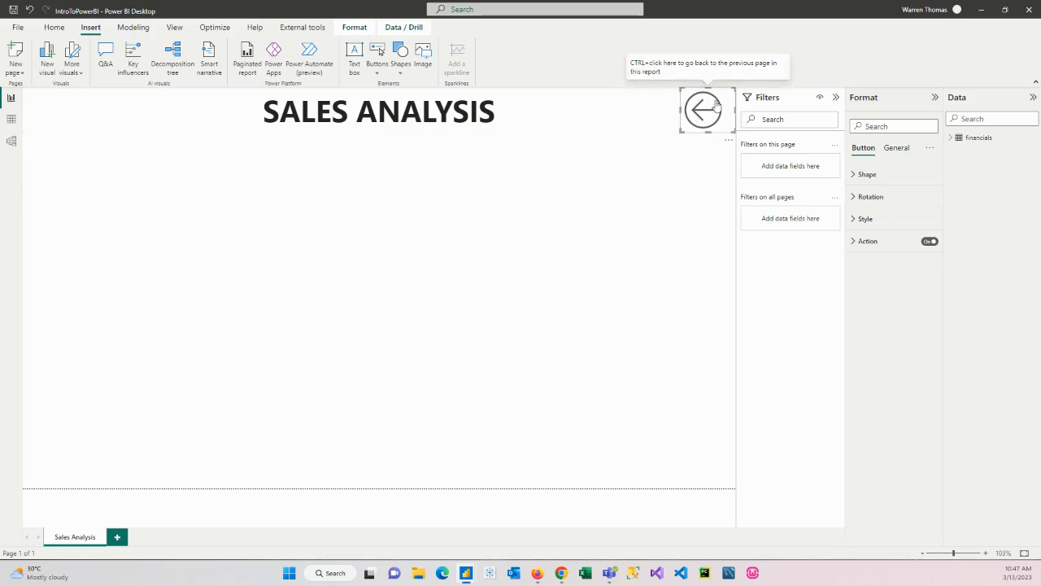
click(695, 207)
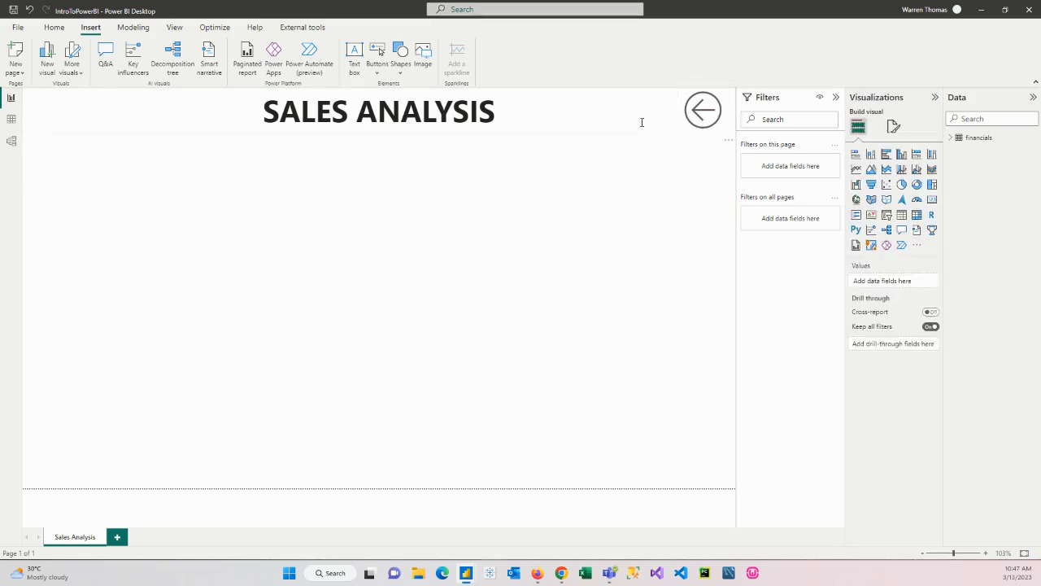
Select the title text box and the Back button alternately to check how they overlap
click(638, 116)
click(634, 135)
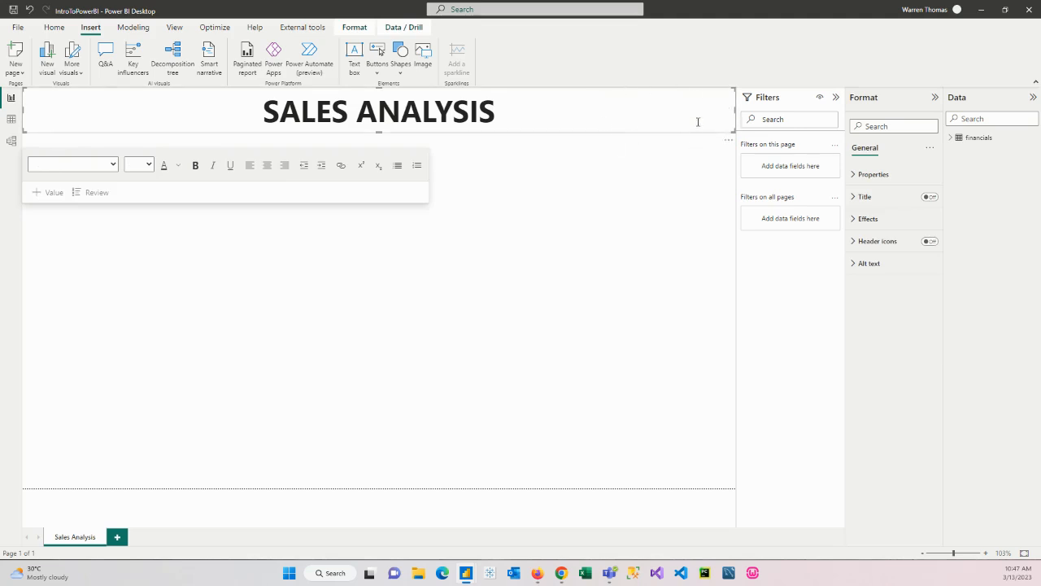
click(714, 202)
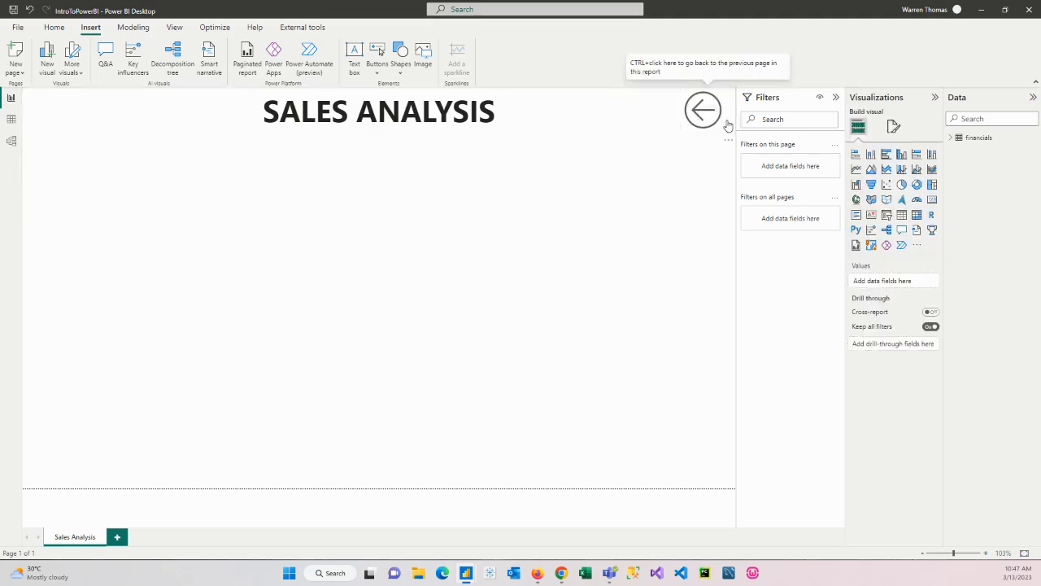
click(728, 124)
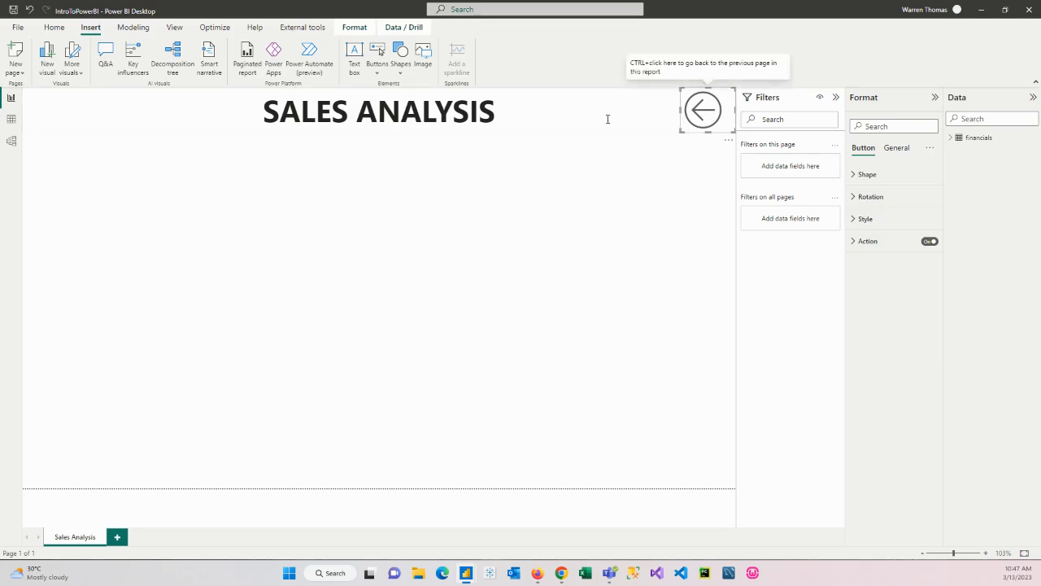
click(629, 106)
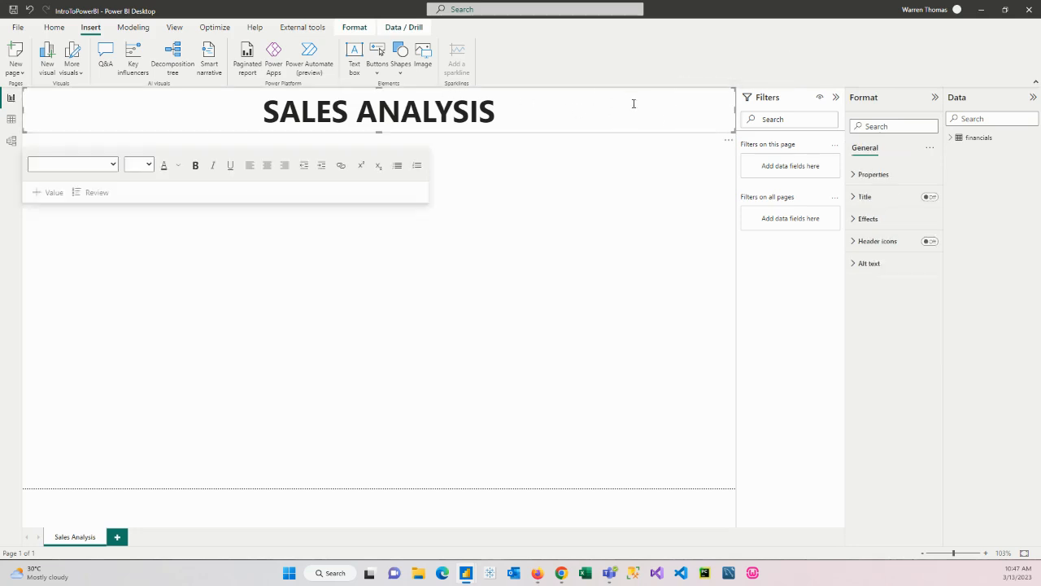
click(697, 203)
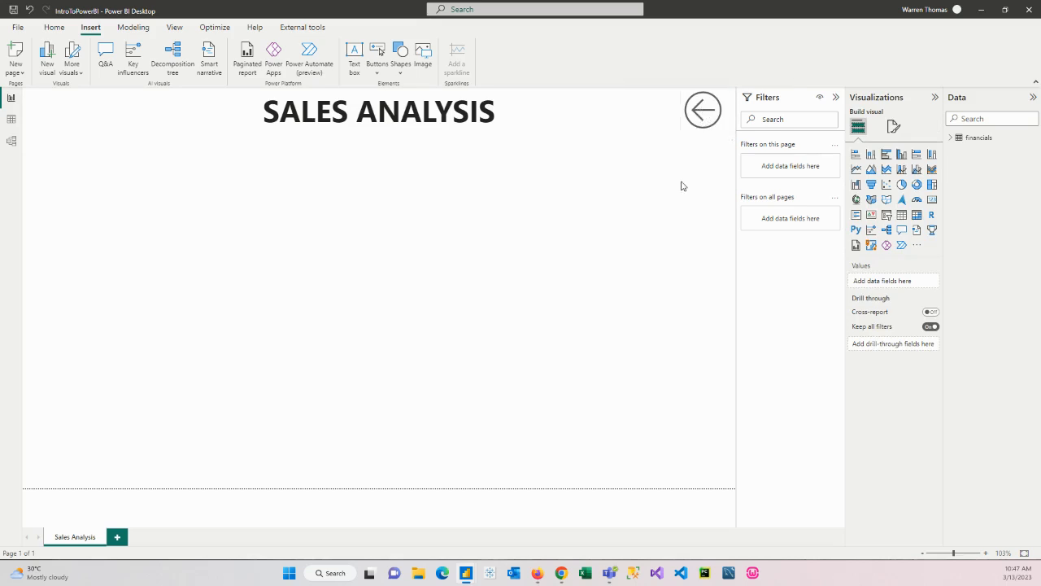
click(702, 111)
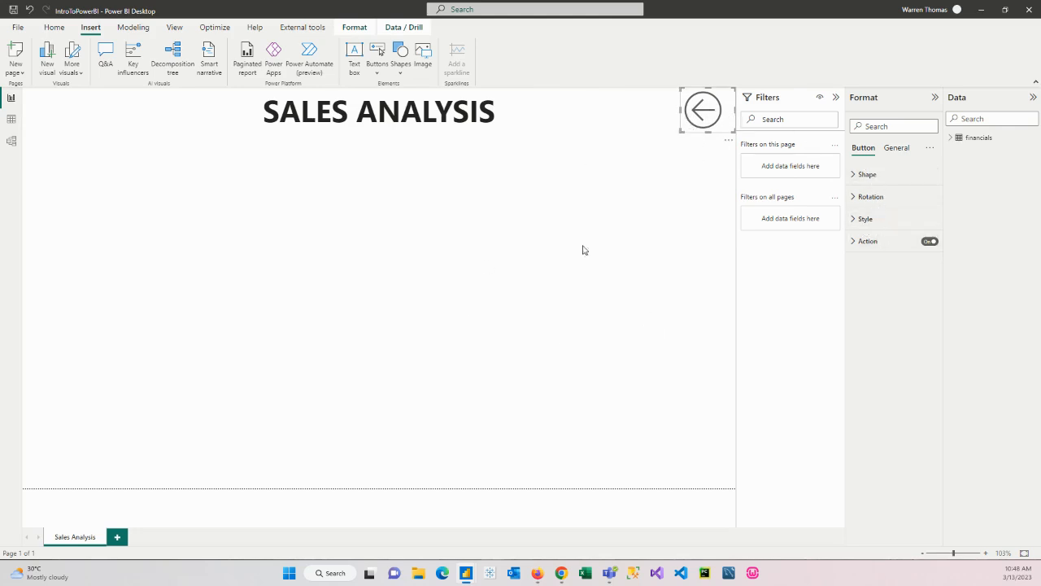
Compare the outlines of the title text box and the Back button by selecting each in turn
click(542, 111)
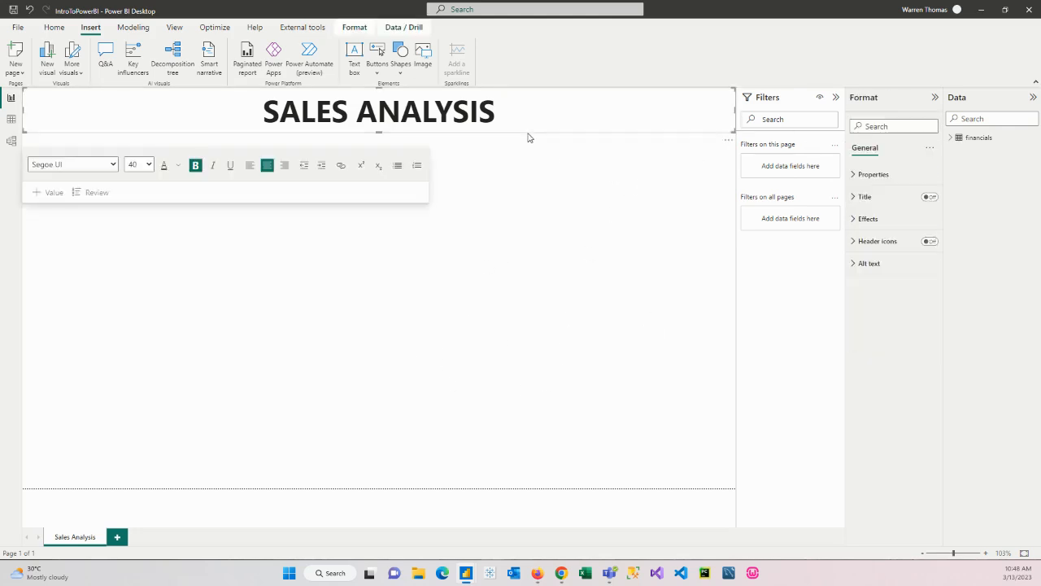
click(528, 137)
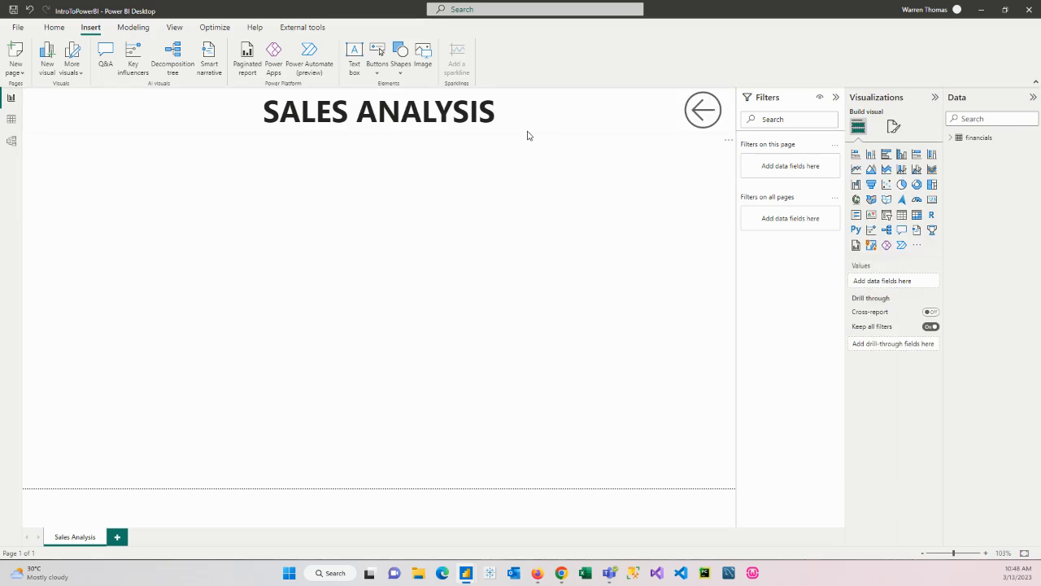
click(528, 132)
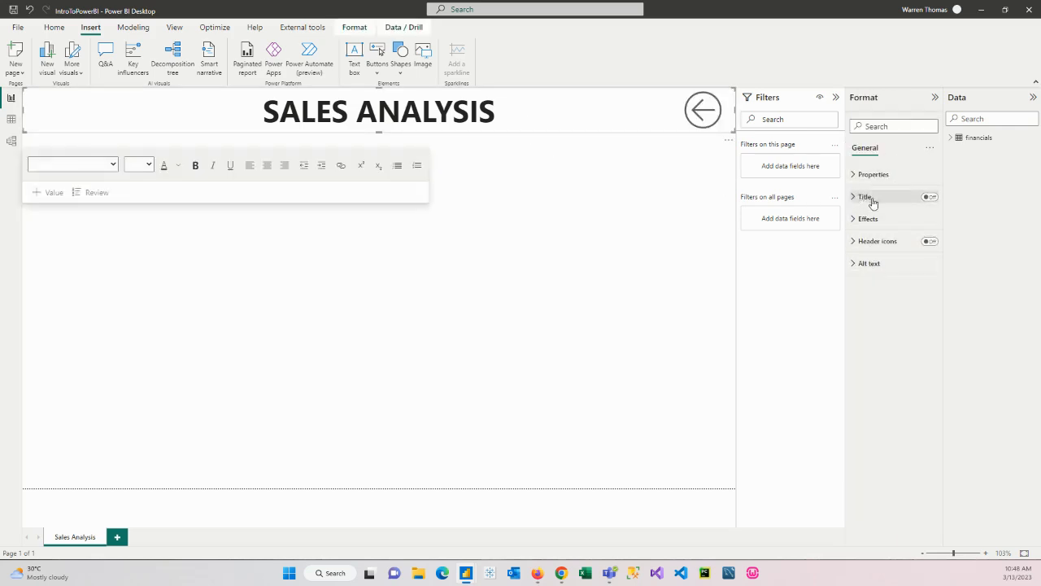
click(705, 118)
click(692, 169)
click(702, 126)
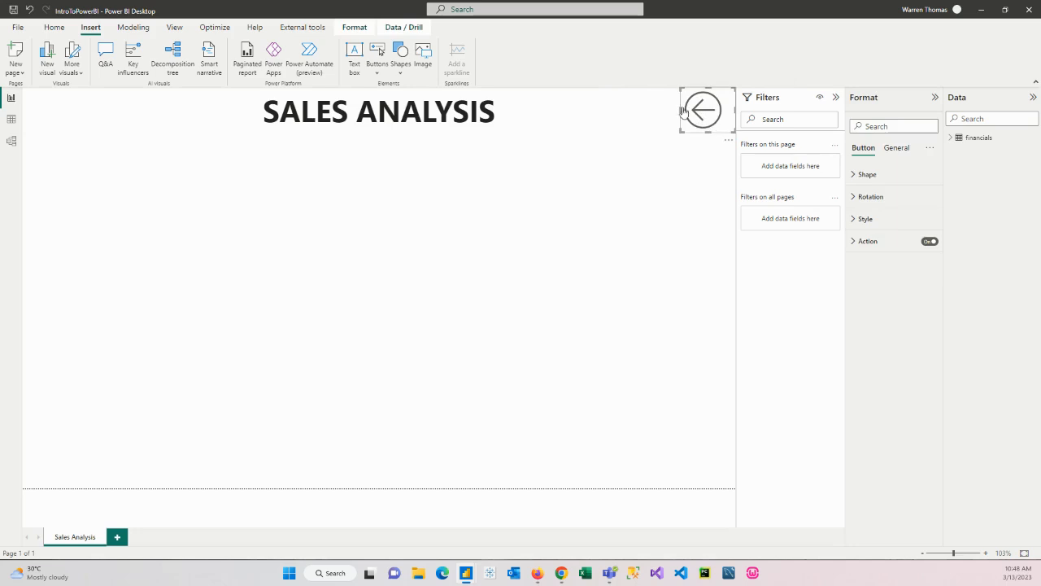
click(692, 172)
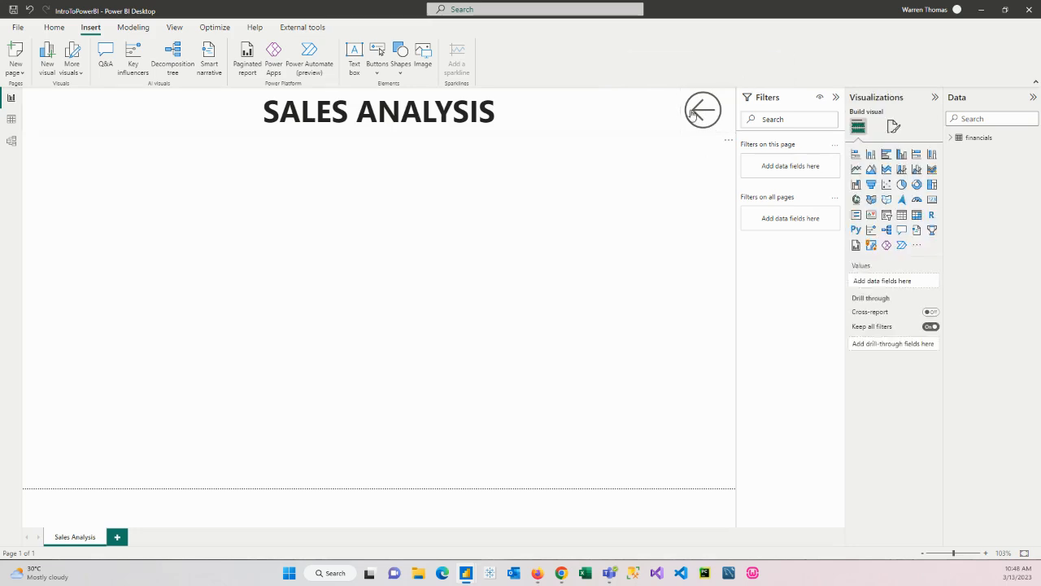
Try narrowing the title text box so it ends at the Back button, and stretch it back to the full page width
click(642, 112)
drag(732, 110, 673, 112)
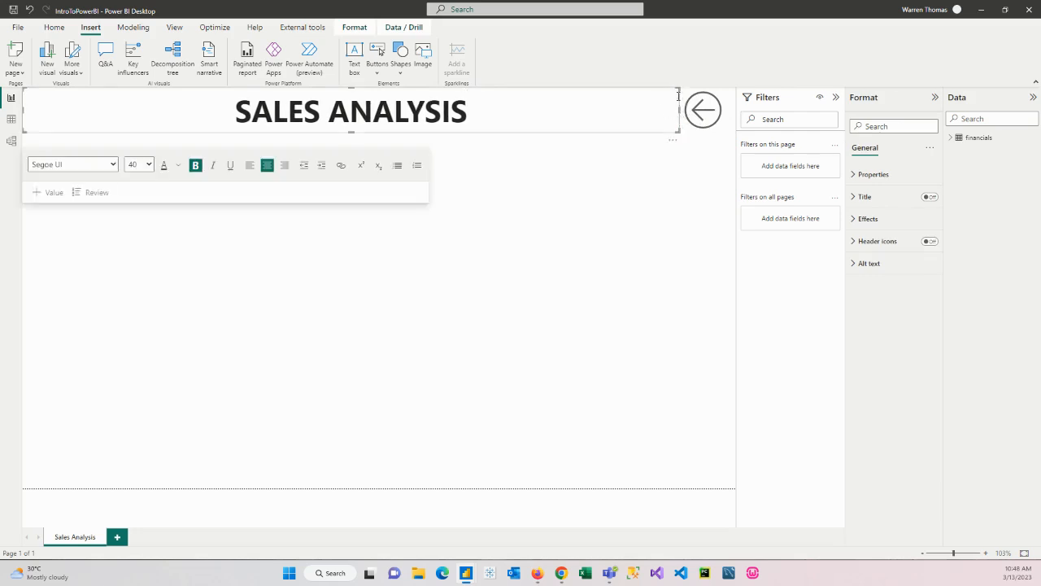
click(704, 110)
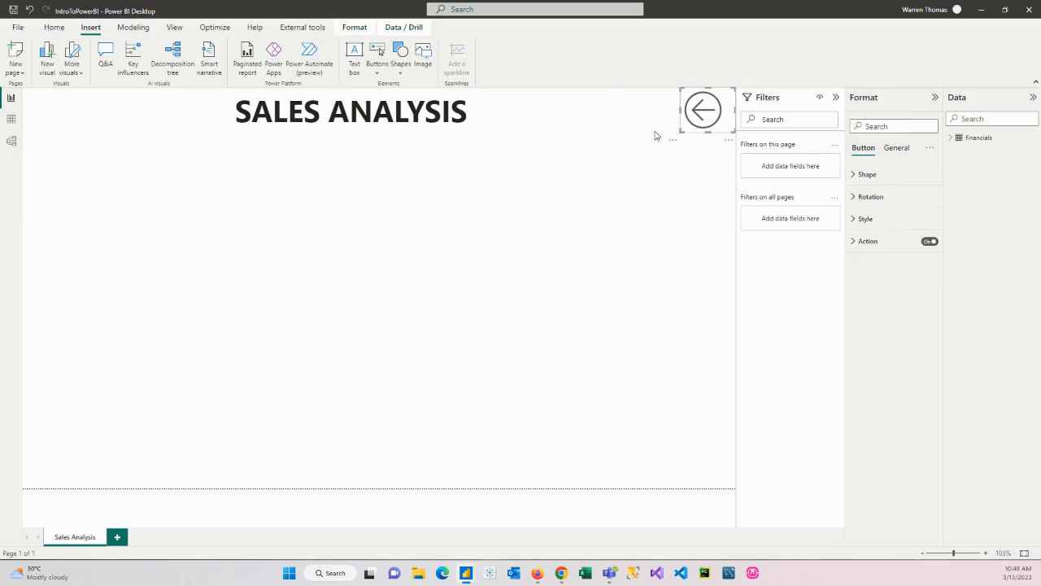
click(661, 129)
drag(683, 115, 711, 127)
click(653, 107)
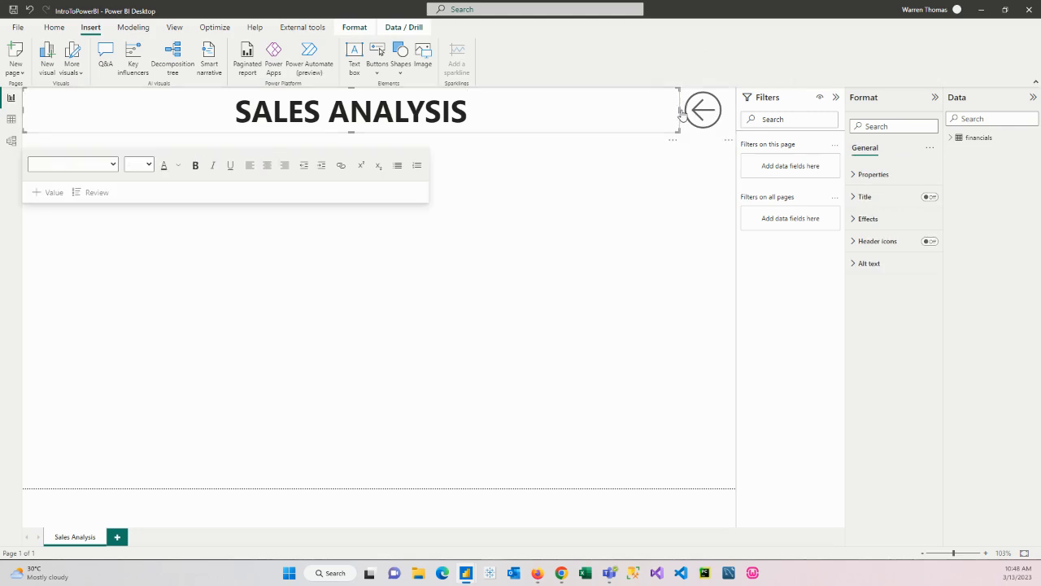
click(703, 111)
click(677, 114)
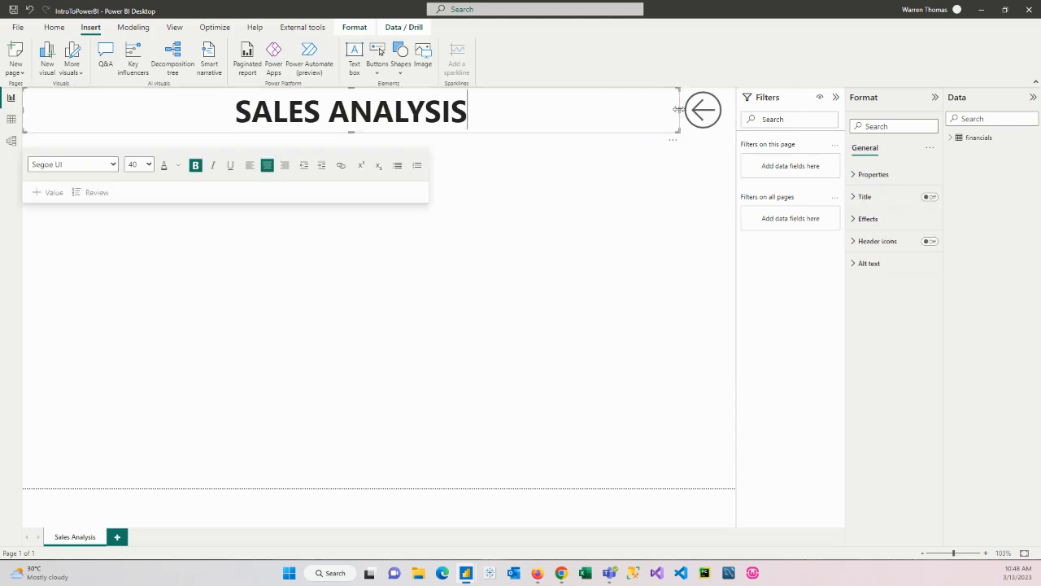
drag(678, 109, 732, 128)
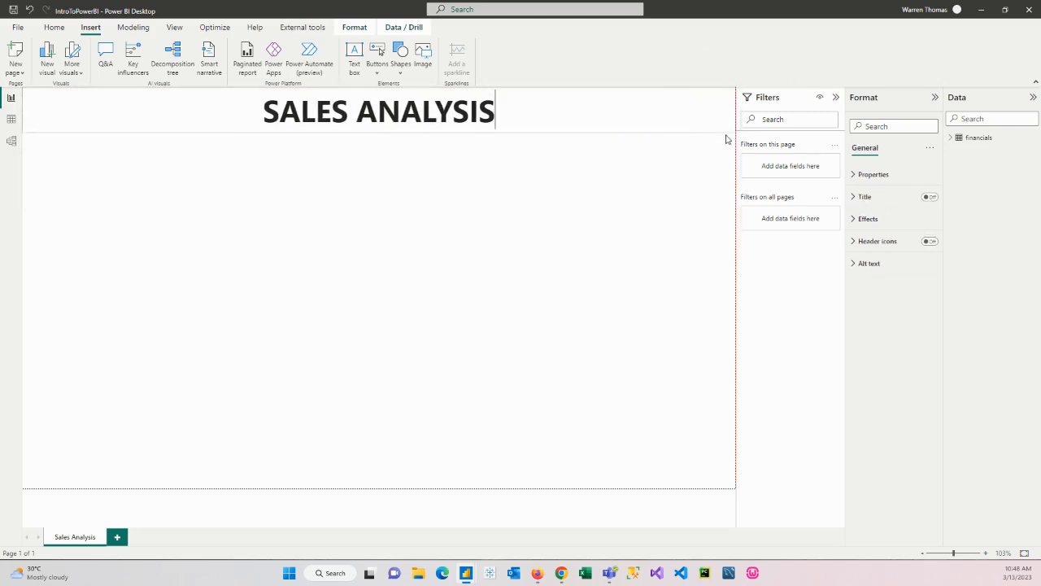
Bring the Back button to the front of the title text box and check that it can be selected
click(720, 155)
click(715, 127)
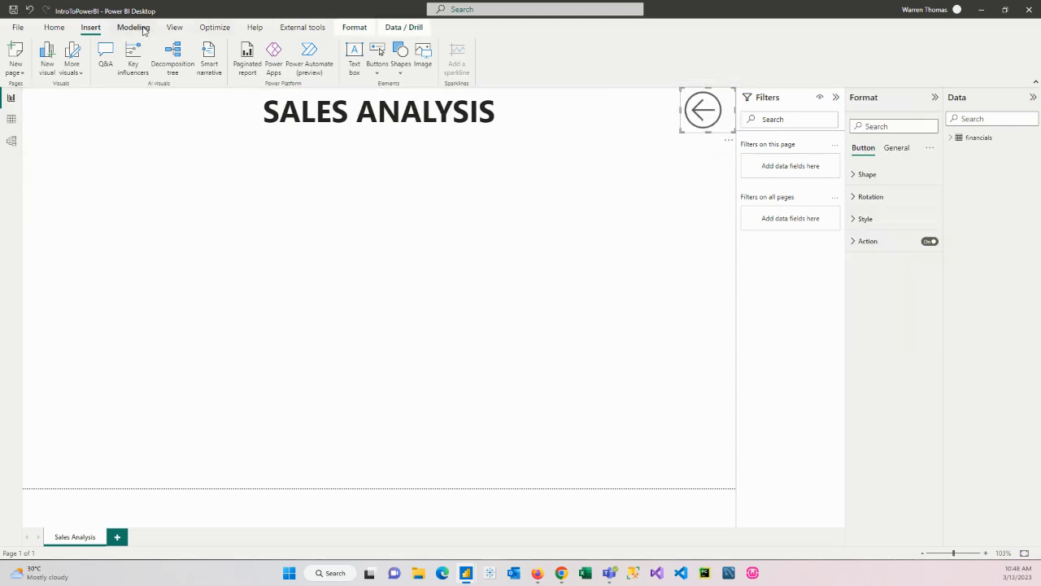
click(345, 28)
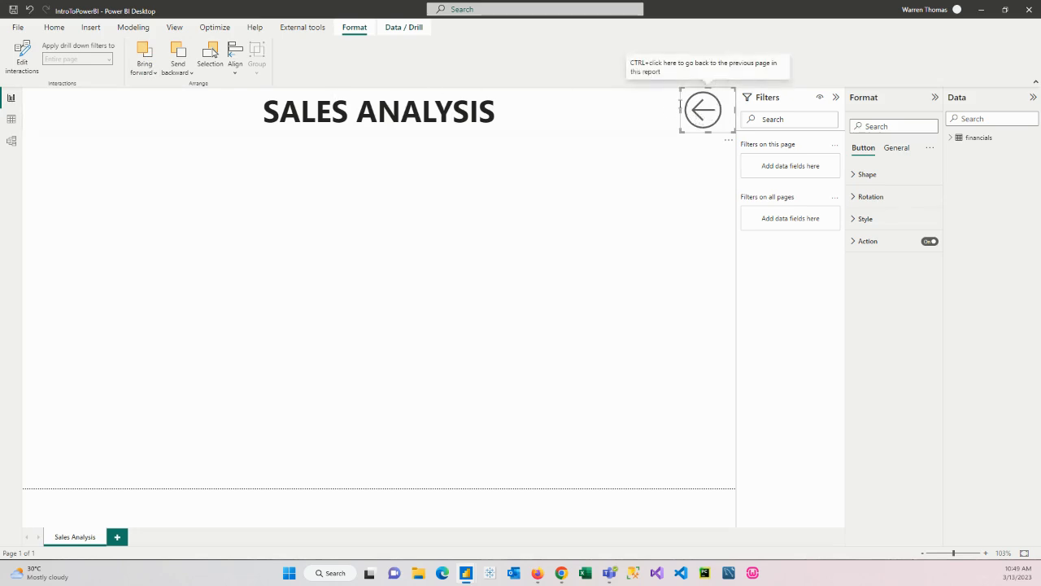
click(155, 73)
click(156, 109)
click(537, 293)
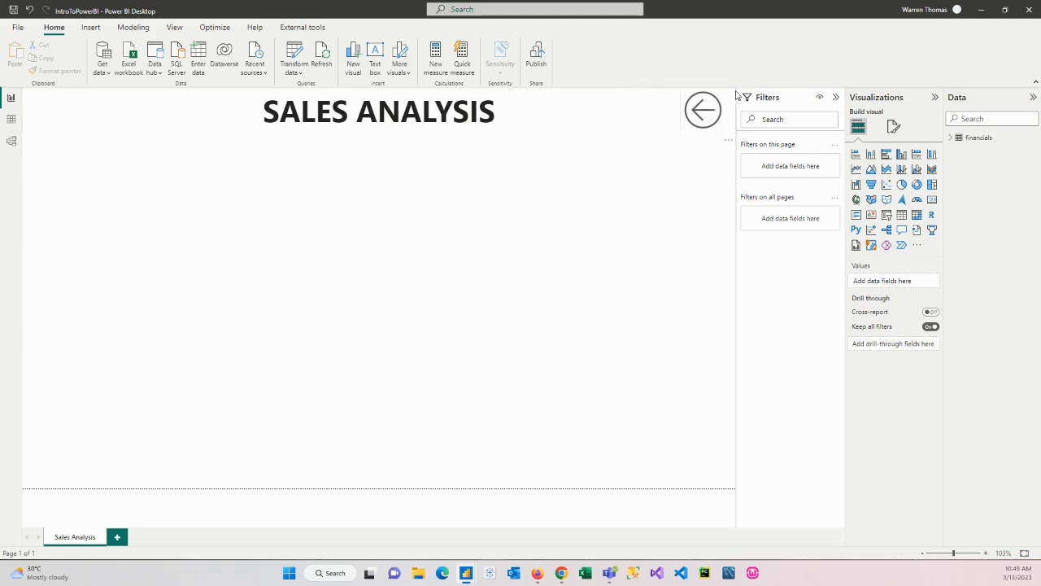
click(712, 113)
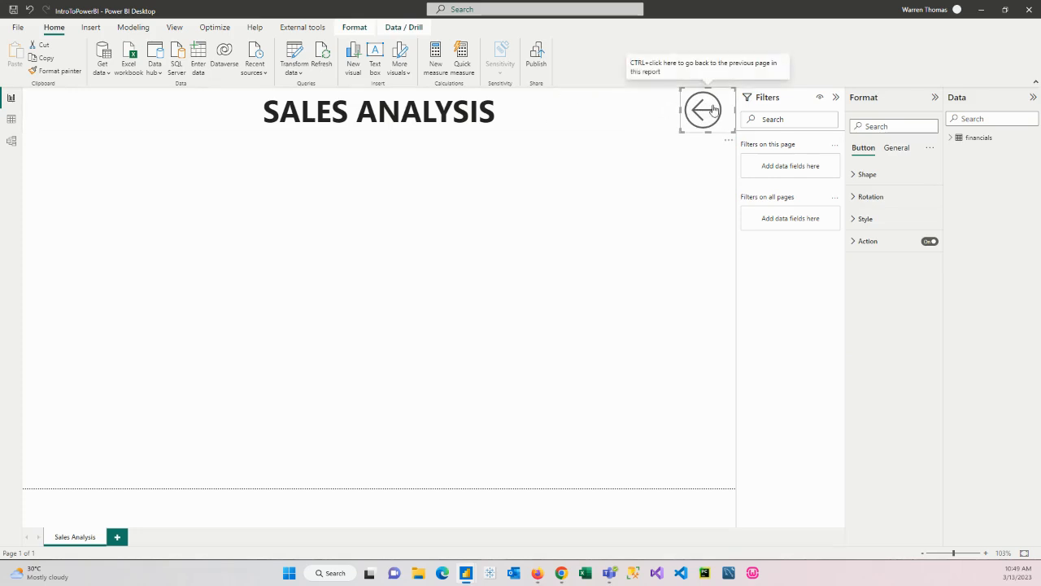
click(569, 247)
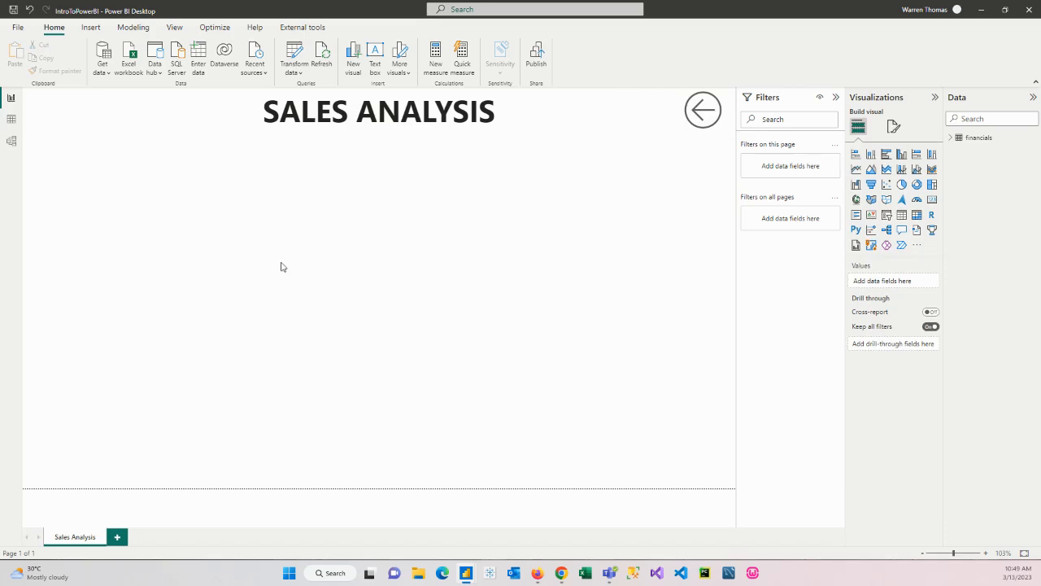
Examine the Date column in the financials table data, and return to the report page
click(11, 119)
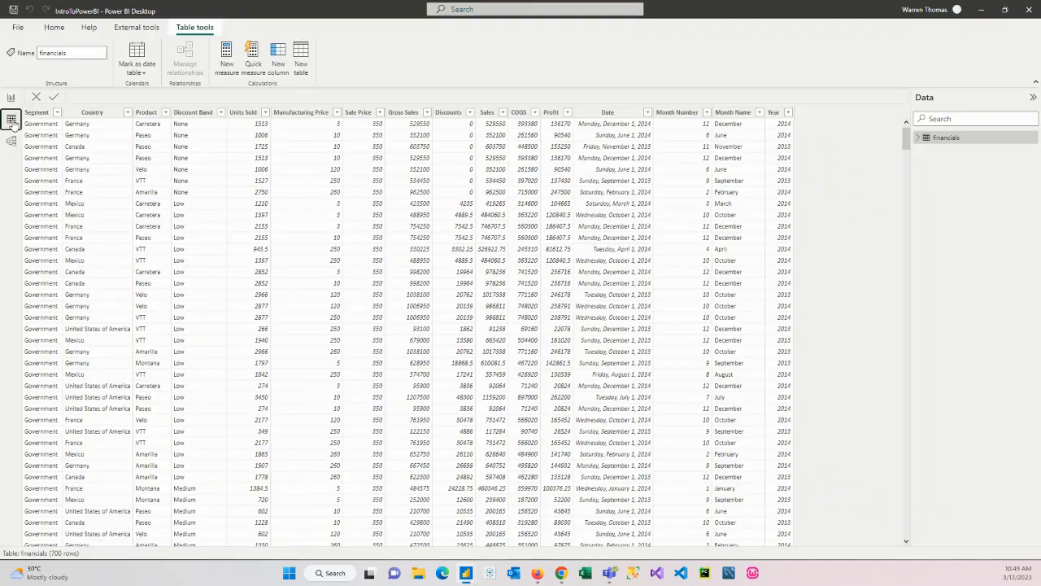
click(602, 114)
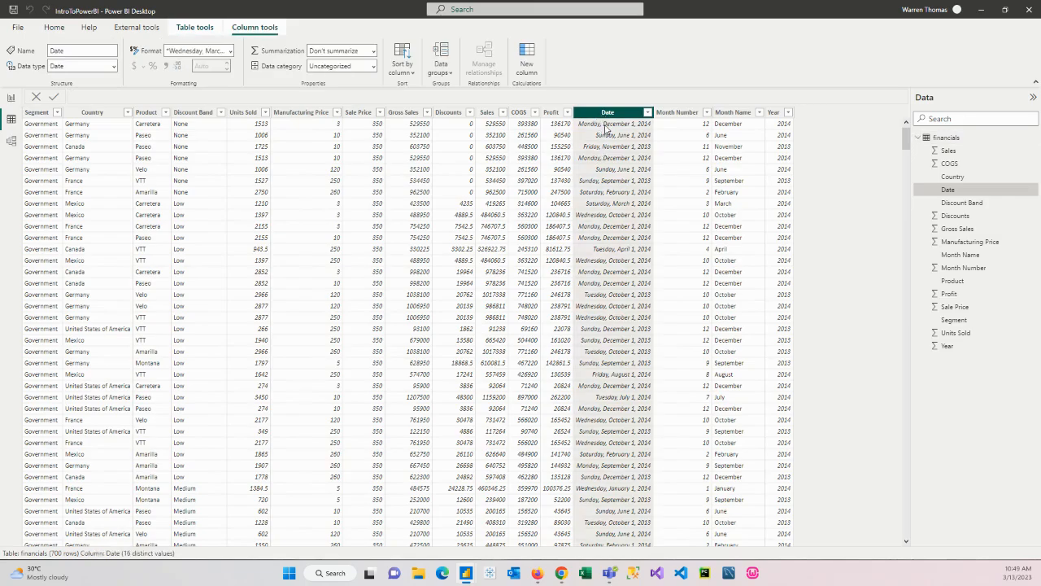
scroll(621, 432, down, 9)
scroll(622, 429, up, 9)
click(11, 99)
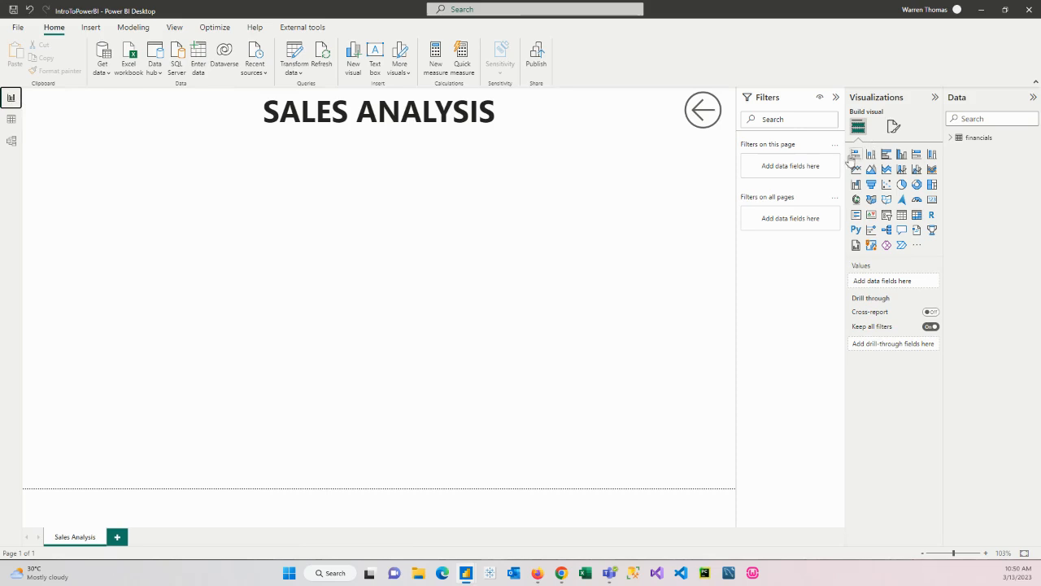
Add a slicer to the page and assign the Date field from the financials table to it
click(887, 217)
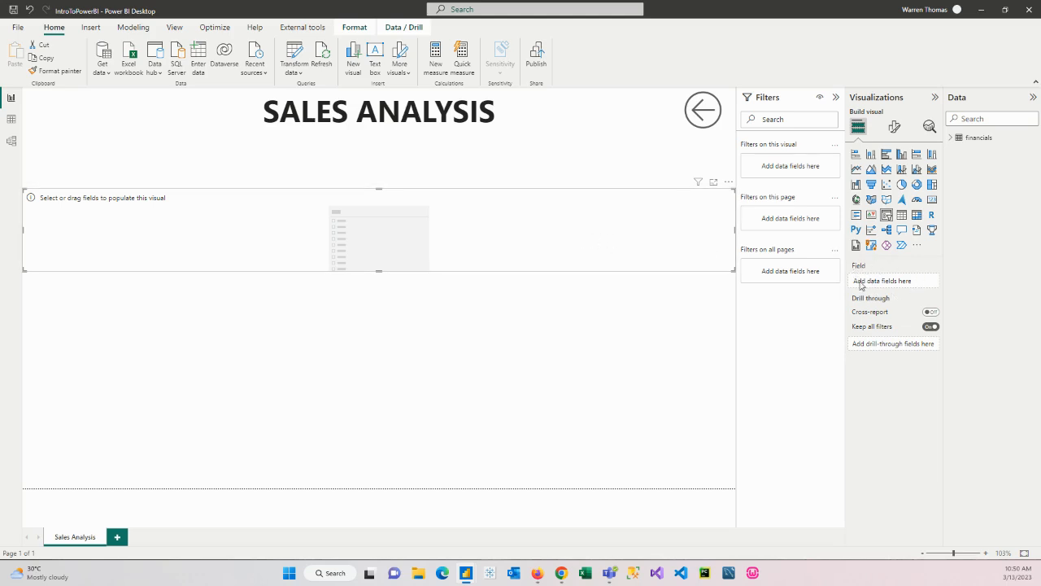
click(952, 138)
click(950, 137)
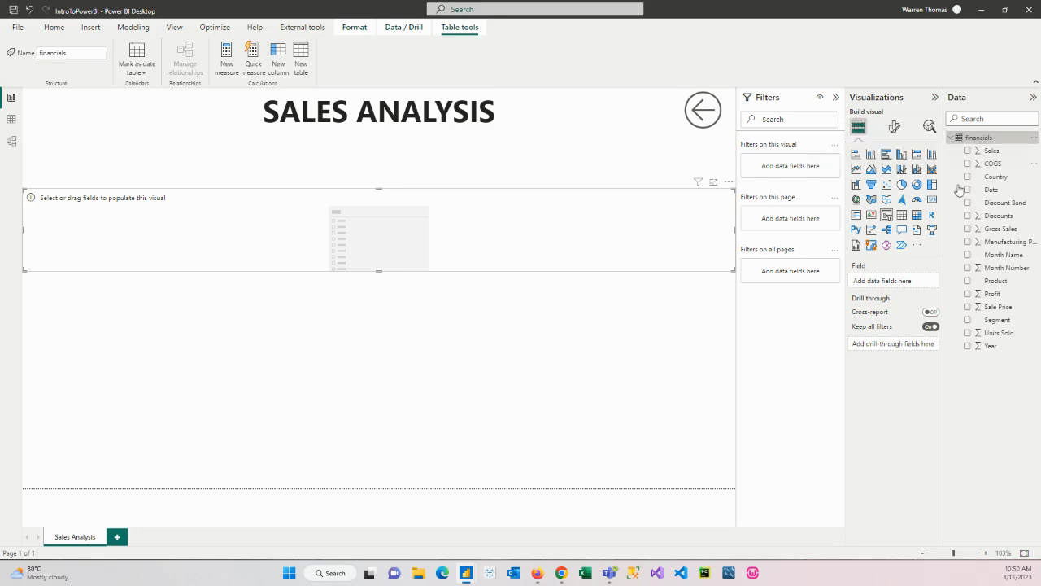
drag(992, 192, 889, 287)
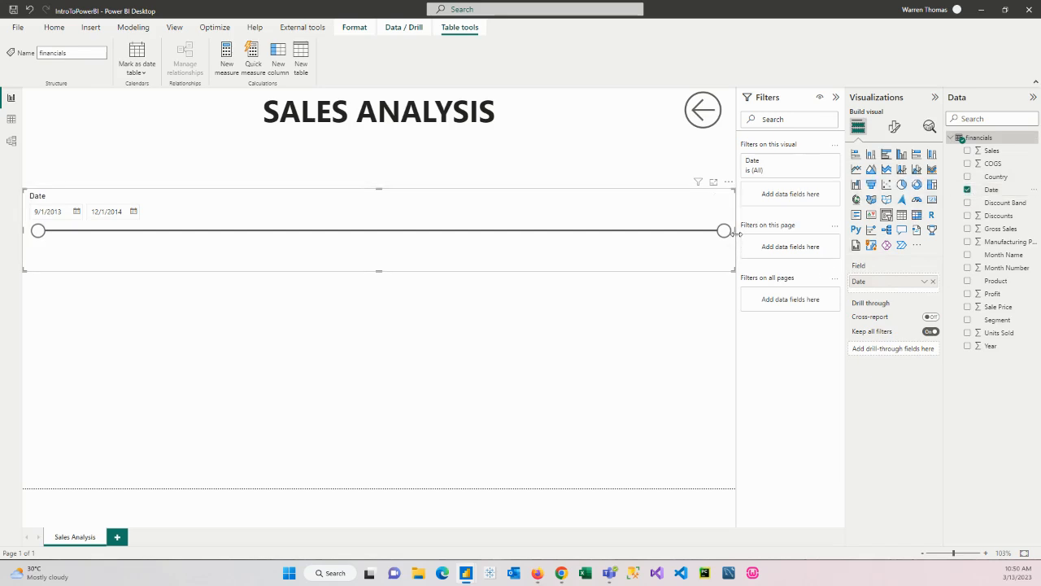
Shrink the Date slicer to about the title's height and place it over the left end of the title text box
drag(737, 233, 321, 253)
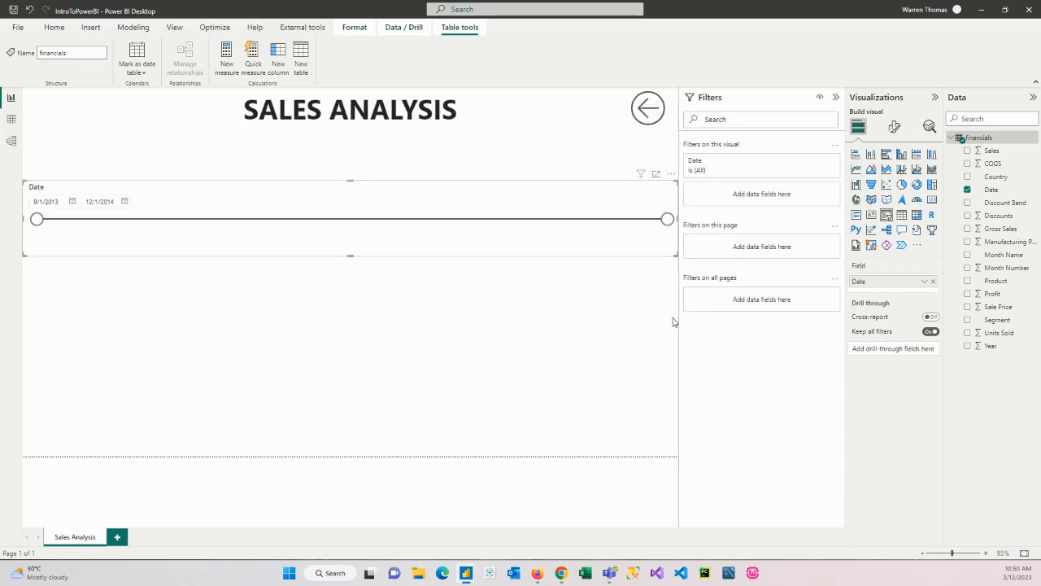
drag(679, 315, 743, 317)
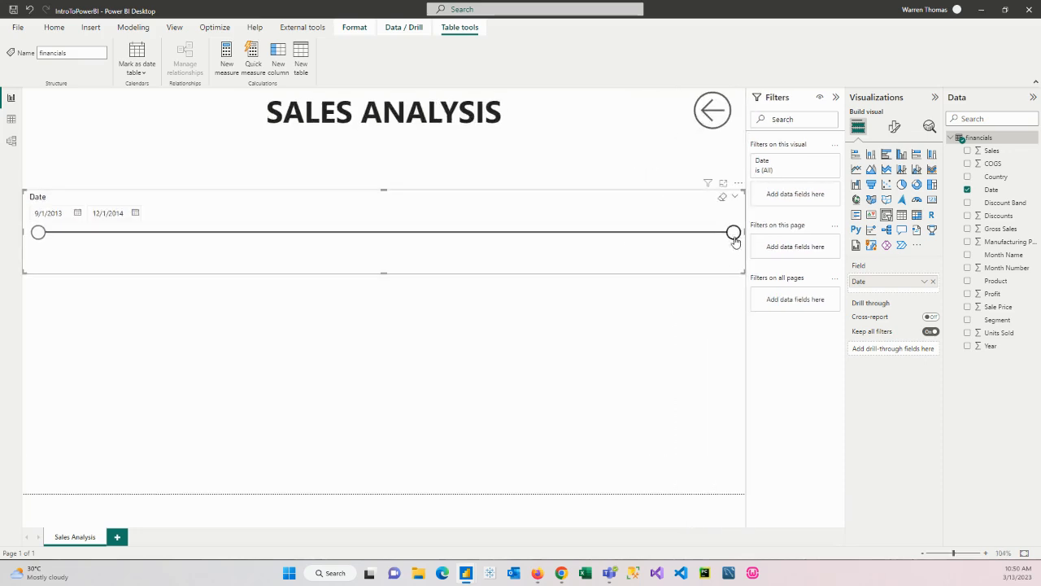
drag(742, 273, 149, 101)
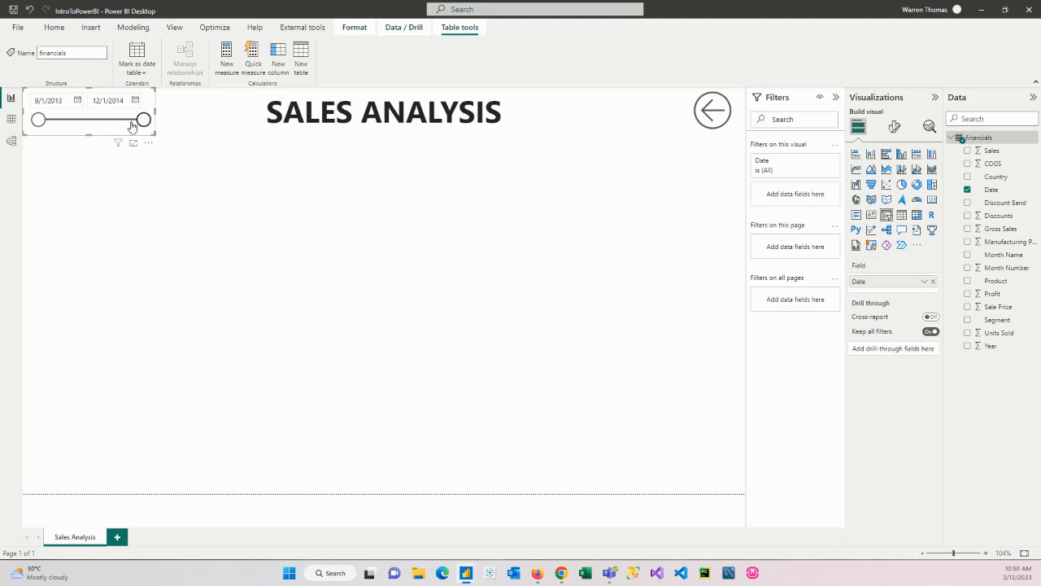
View the calendars for the Date slicer's start and end dates
click(76, 100)
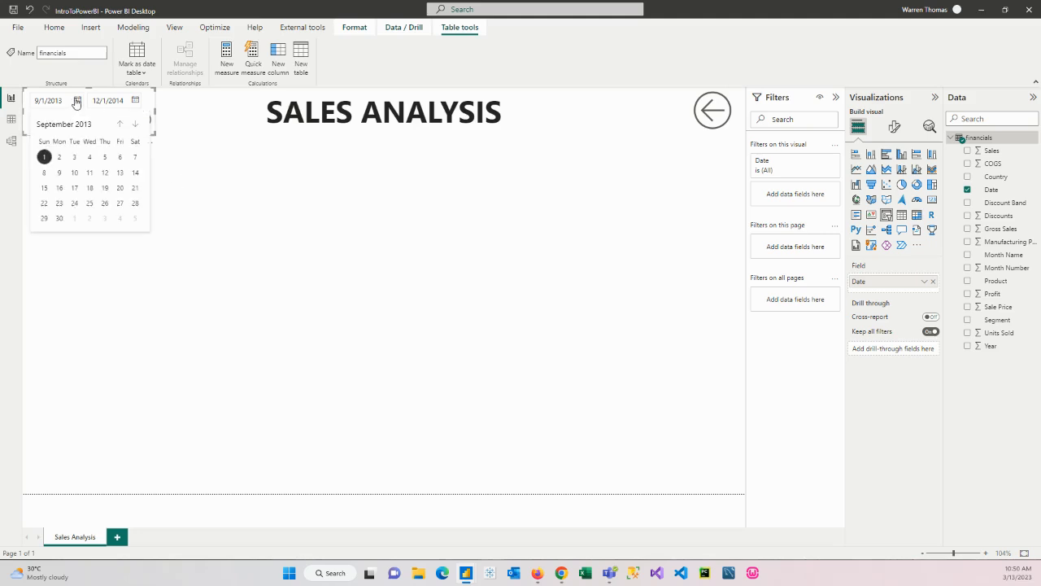
click(136, 100)
click(37, 234)
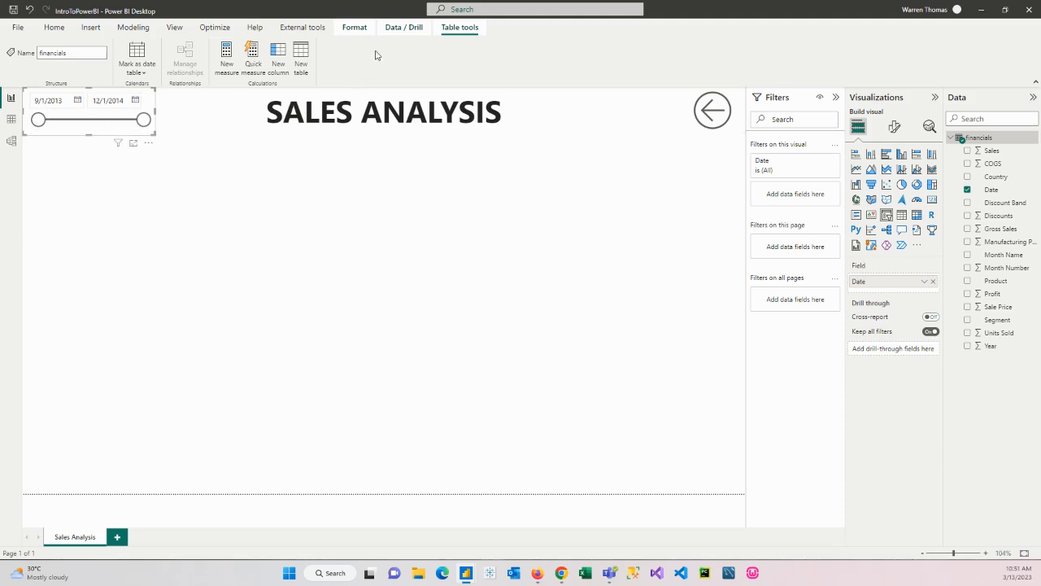
Bring the Date slicer to the front of the title text box and deselect it
click(355, 29)
click(155, 67)
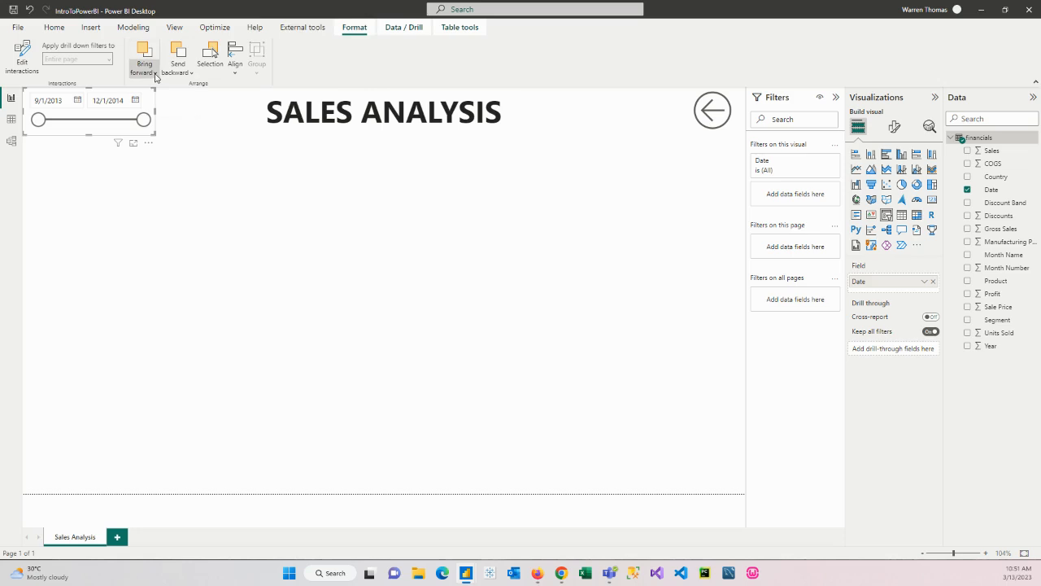
click(154, 112)
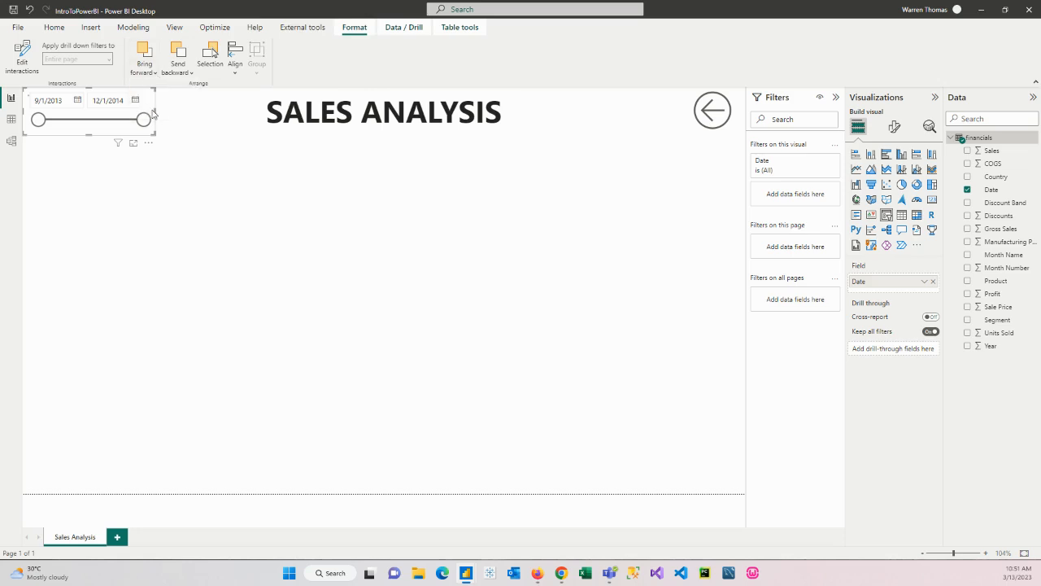
click(138, 237)
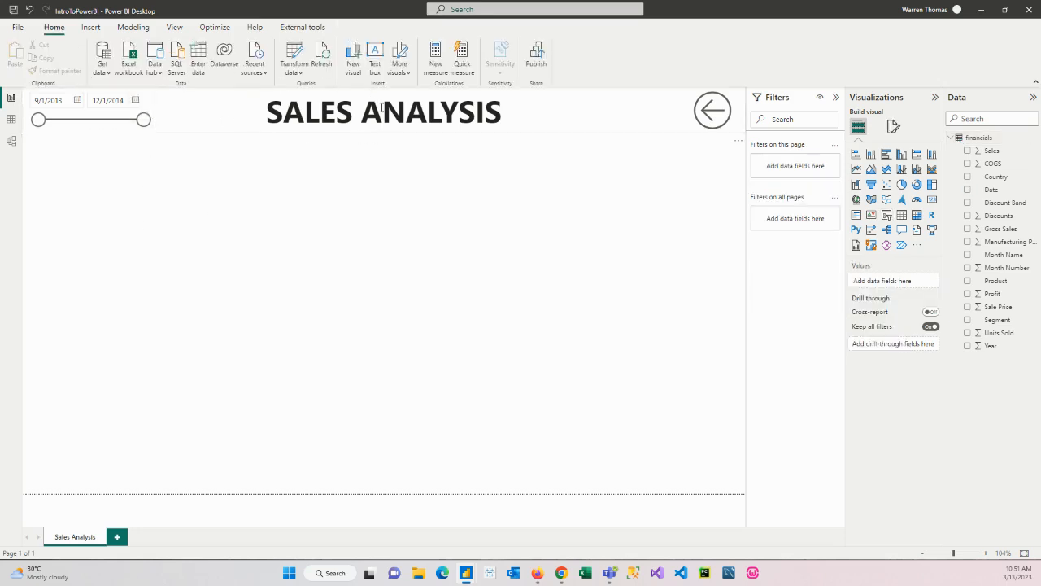
Select and deselect the Date slicer to check its edges against the title text box
mouse_move(141, 125)
mouse_down()
mouse_move(112, 128)
mouse_move(154, 139)
mouse_up()
click(80, 94)
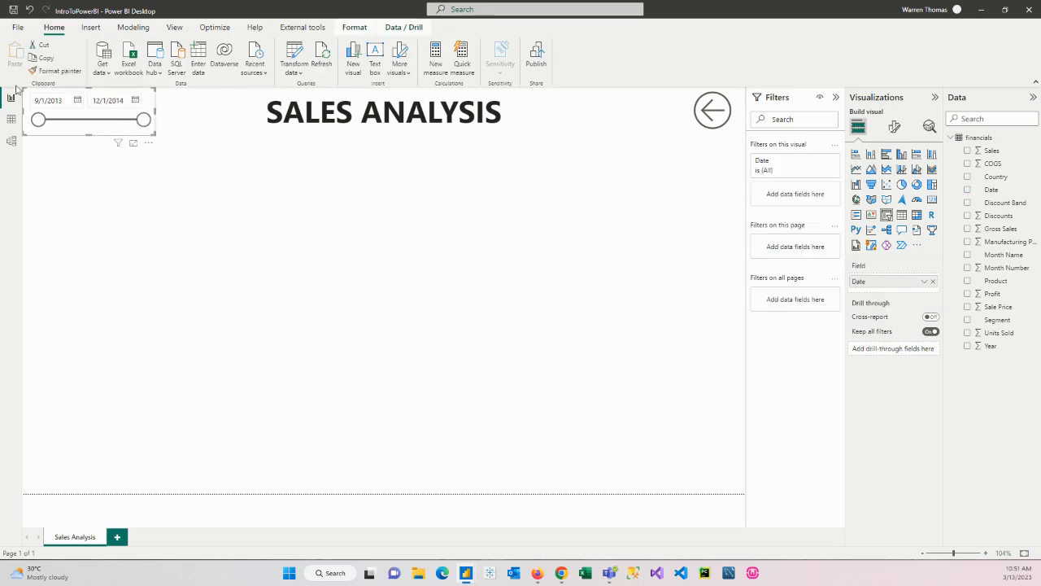
click(318, 292)
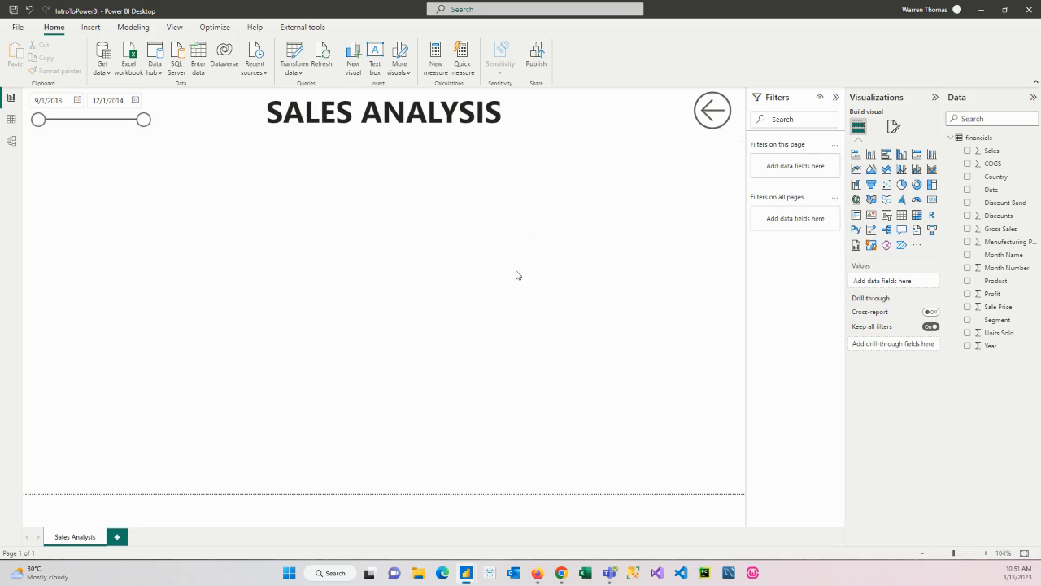
click(155, 114)
click(198, 281)
click(147, 108)
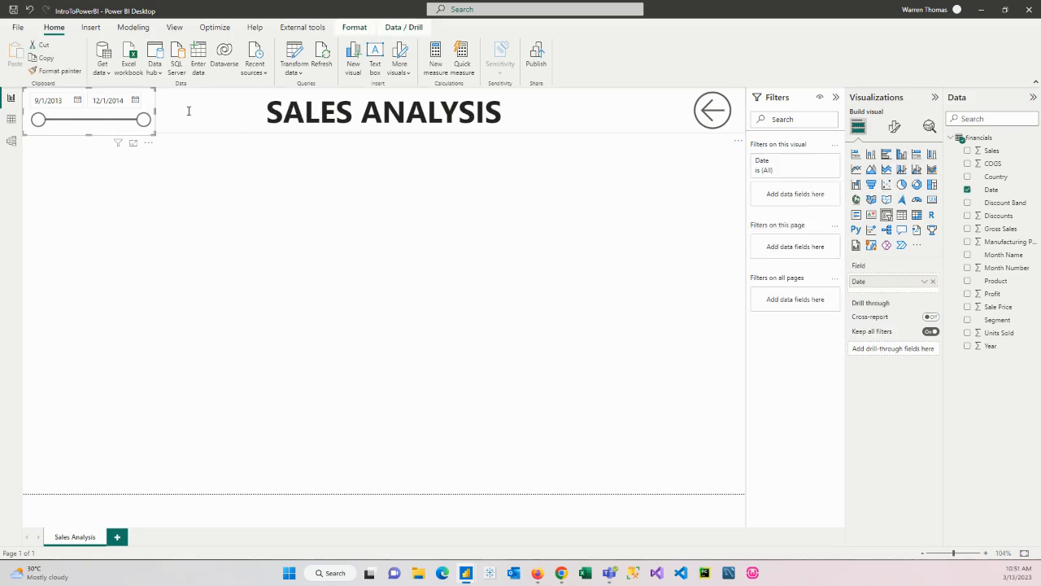
Temporarily convert the Date slicer to a clustered bar chart, reduce its height slightly to match the title text box, and convert it back to a slicer
click(886, 154)
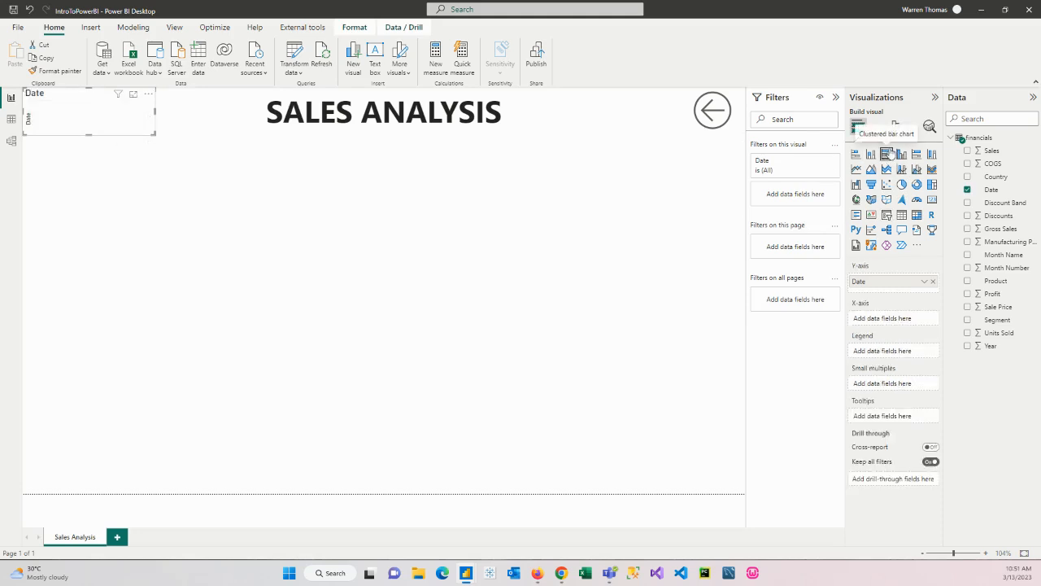
mouse_move(90, 132)
mouse_down()
mouse_move(98, 211)
mouse_move(100, 132)
mouse_up()
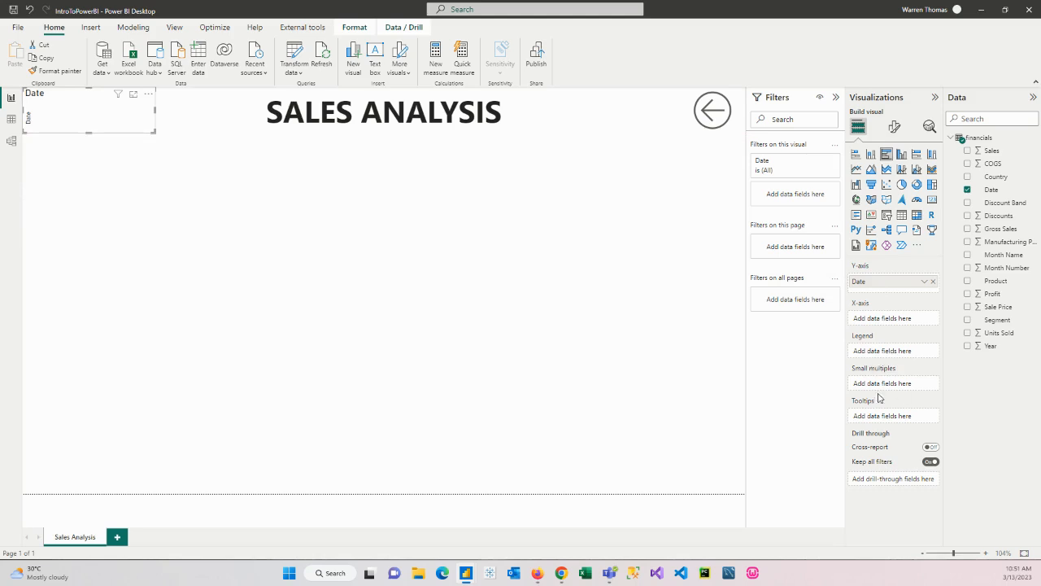
click(887, 215)
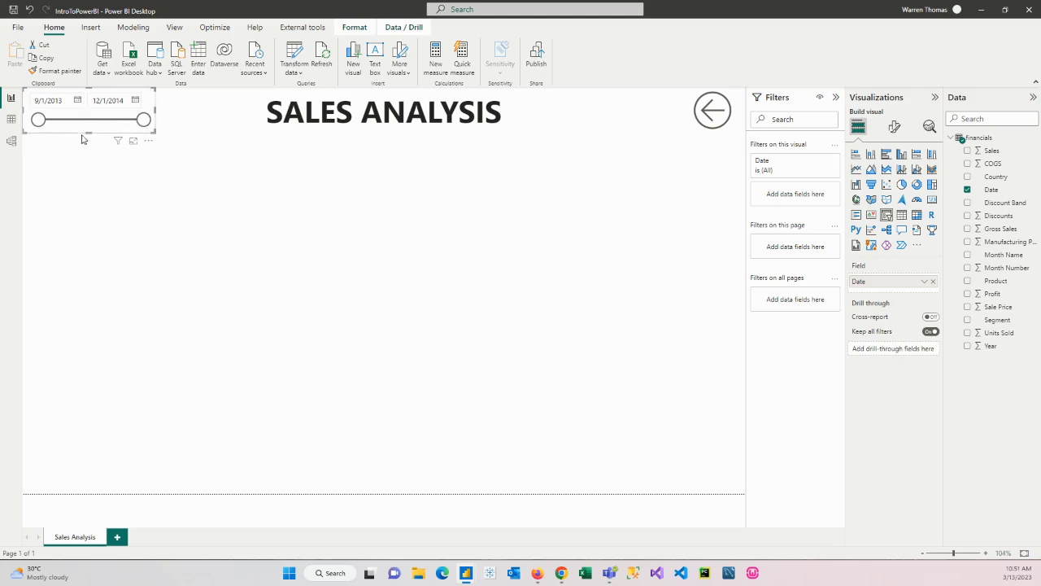
Increase the Date slicer's height slightly so its header has room above the date boxes, and deselect it
drag(88, 132, 88, 140)
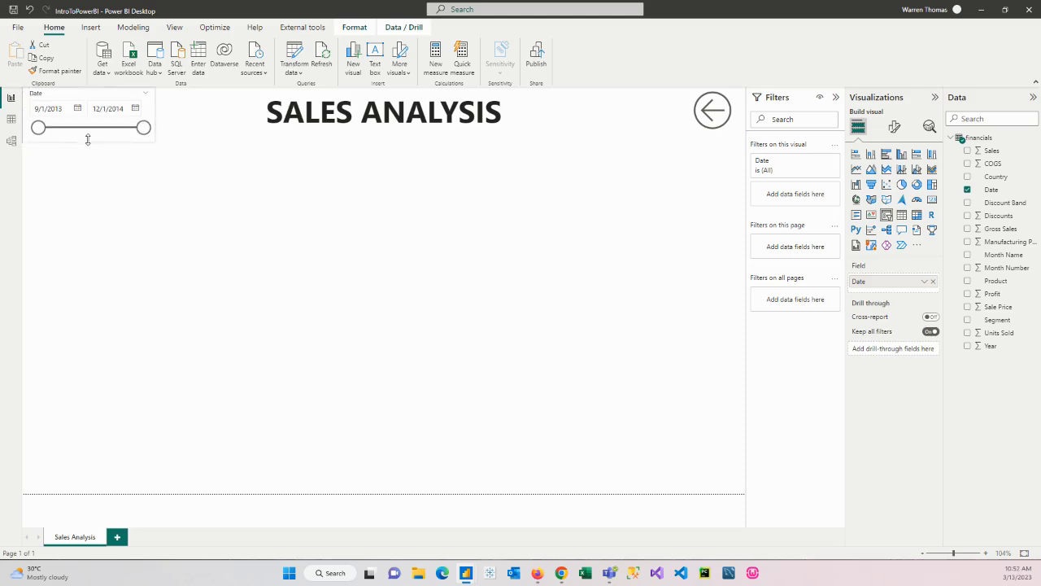
click(157, 219)
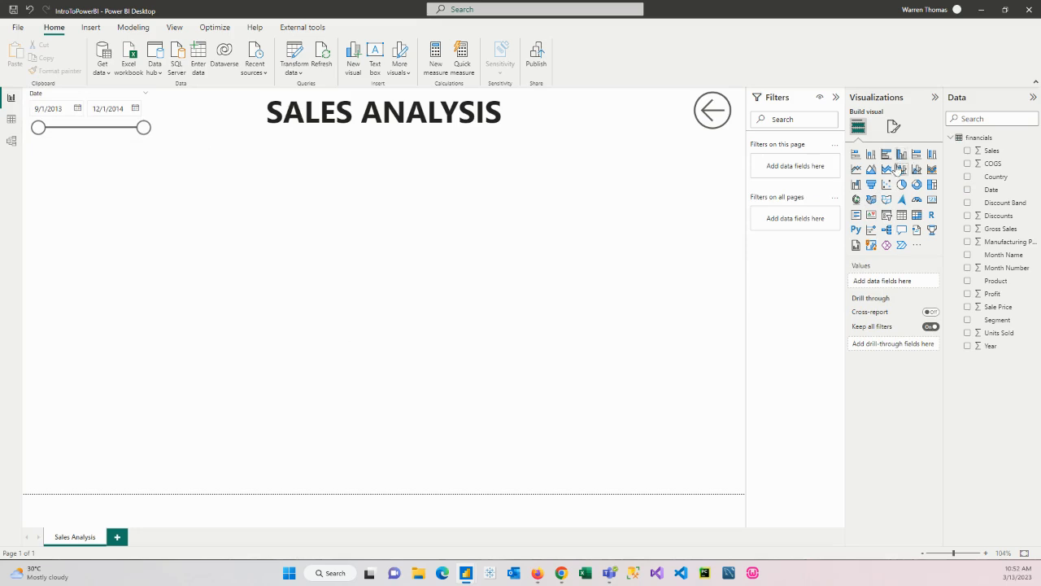
Add a slicer on the Country field and make it tall enough to list all the countries
click(887, 215)
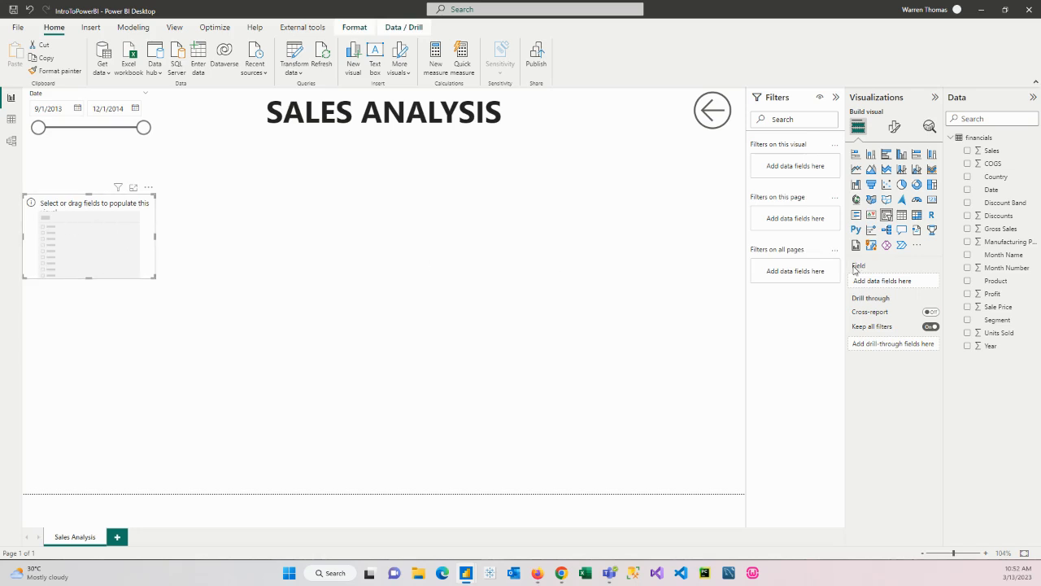
drag(995, 179, 968, 178)
click(969, 178)
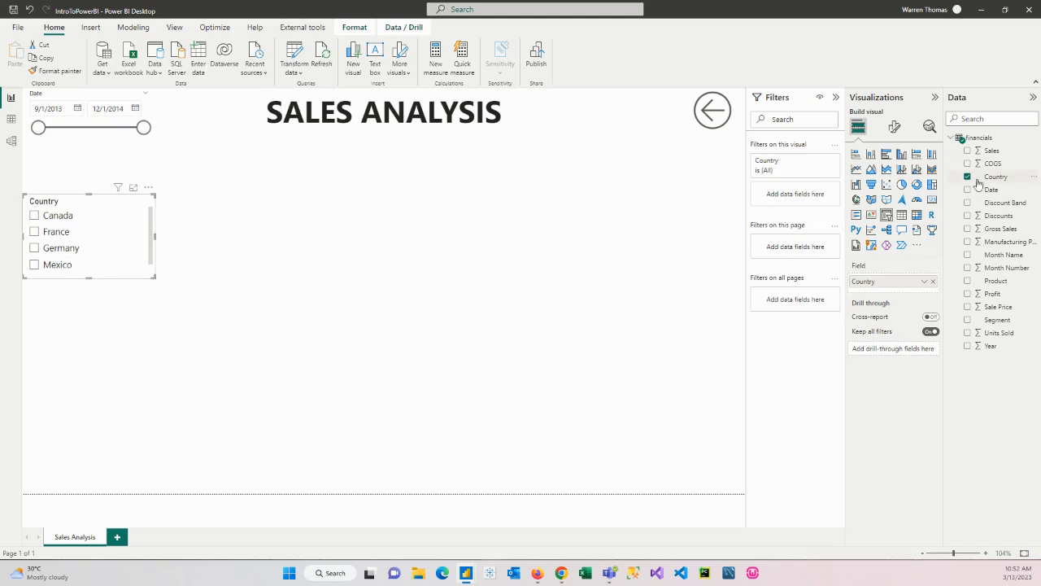
drag(91, 277, 89, 316)
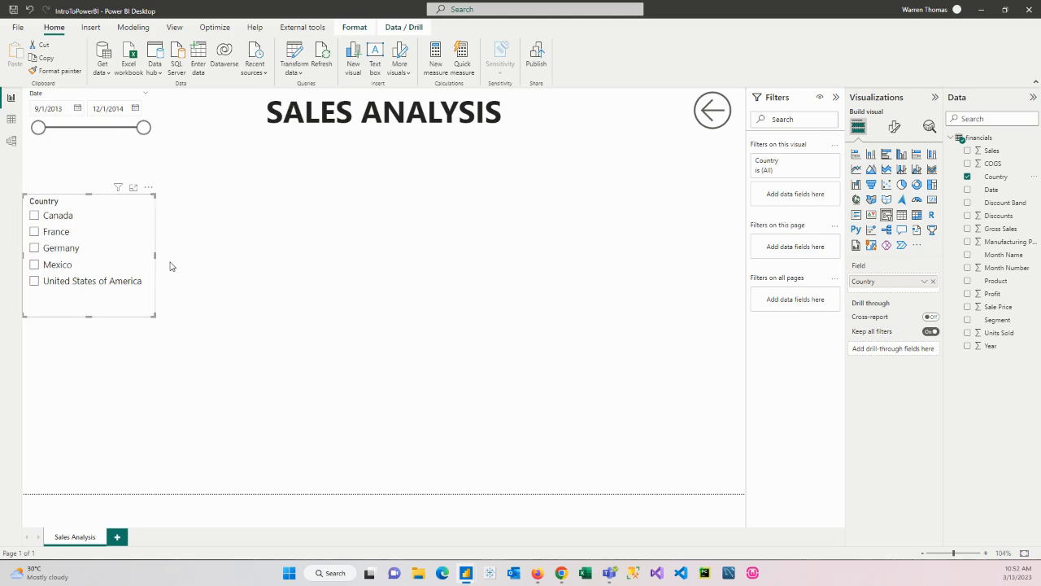
Try out single and multiple country selections in the Country slicer and clear the selection
click(34, 214)
click(34, 231)
click(34, 248)
click(35, 265)
click(34, 281)
ctrl+click(35, 266)
ctrl+click(34, 248)
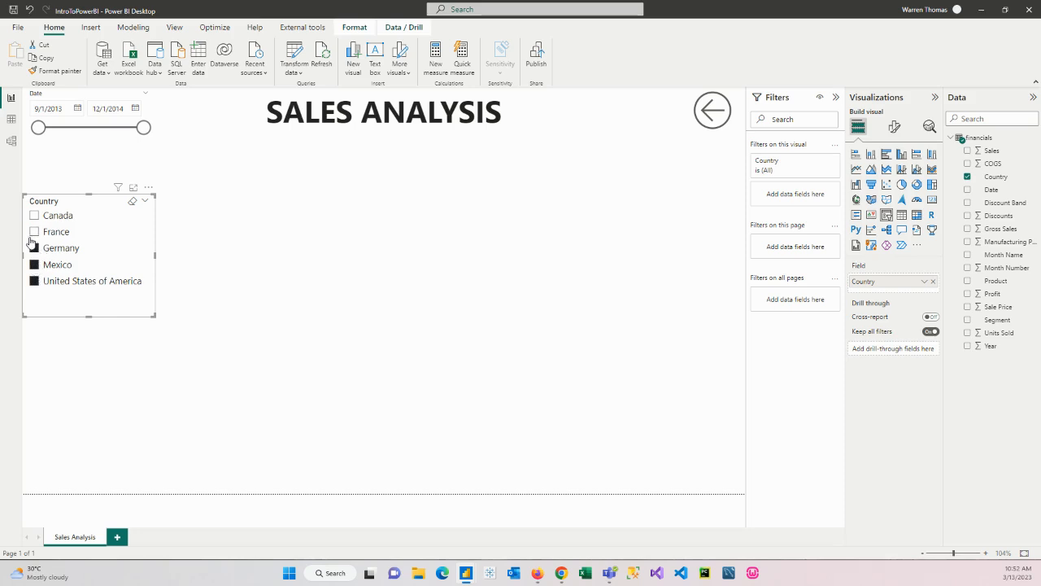
ctrl+click(35, 232)
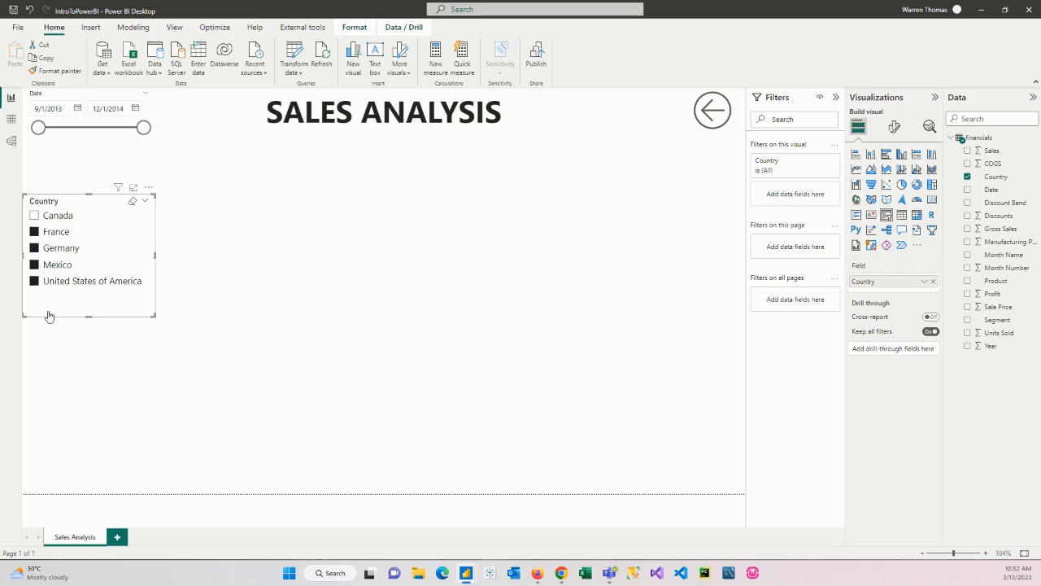
click(132, 201)
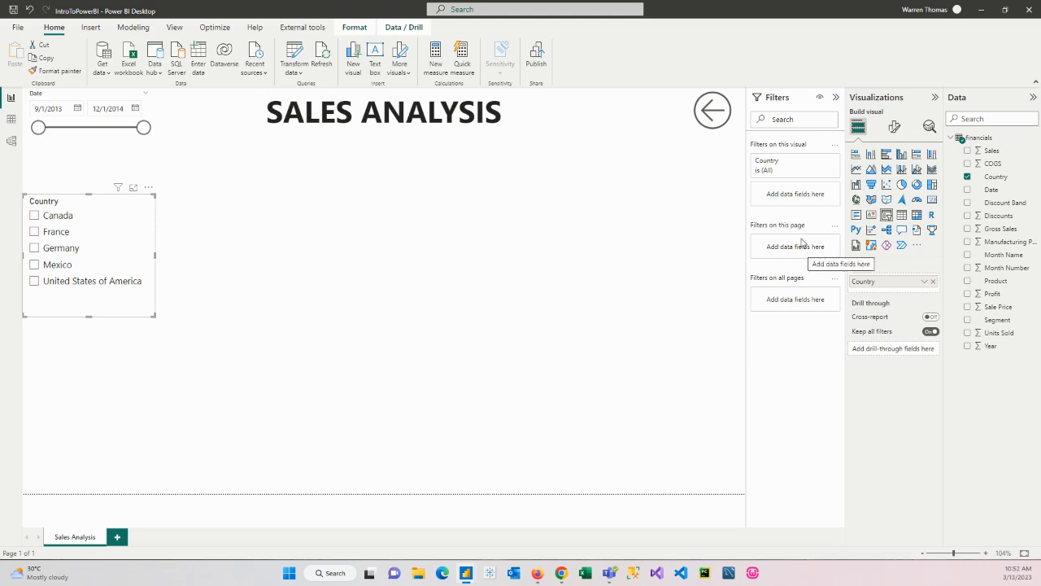
View the formatting options of the Country slicer, the title text box and the Back button
click(120, 220)
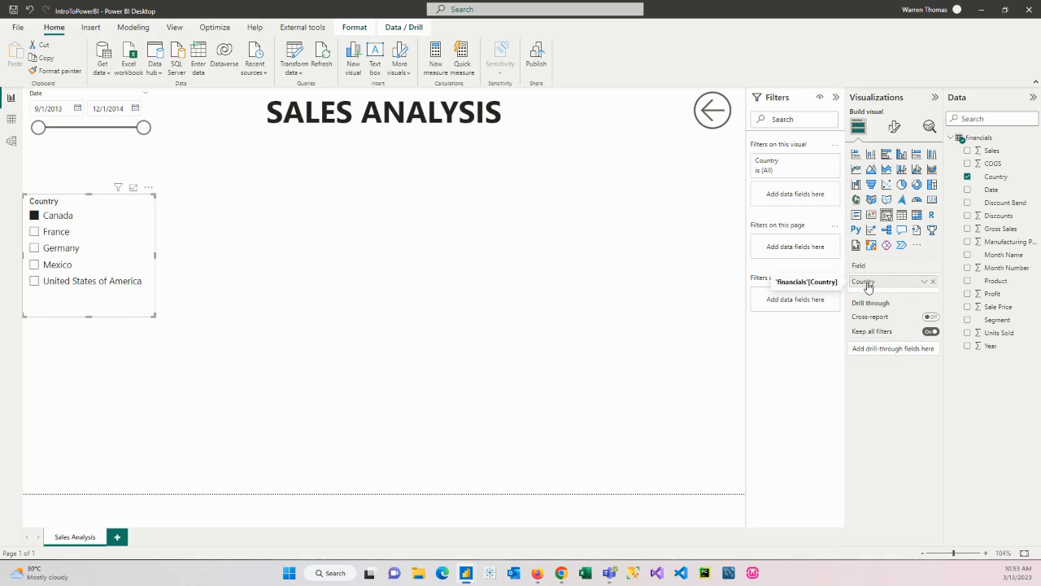
click(895, 128)
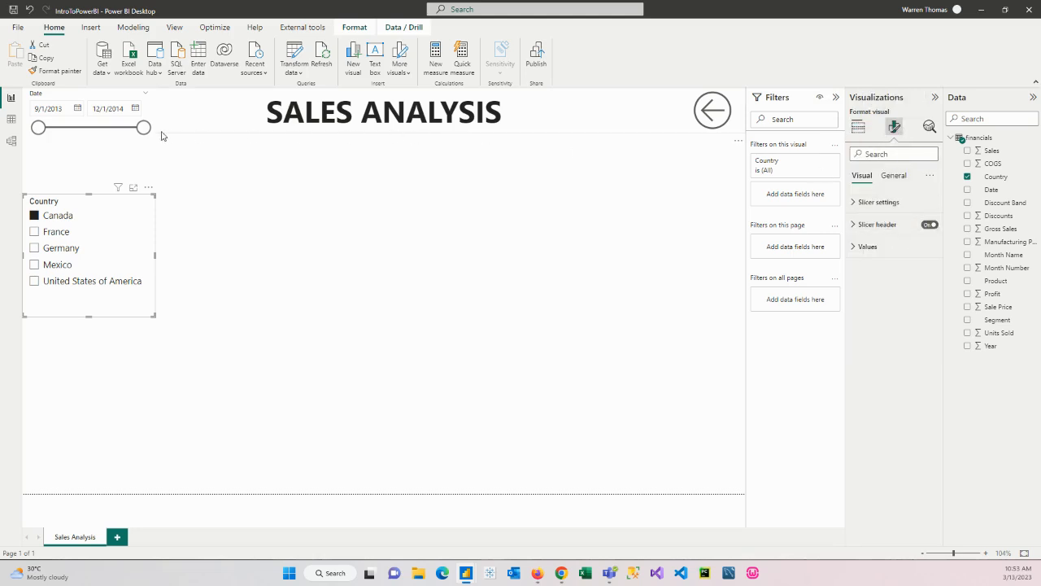
click(329, 136)
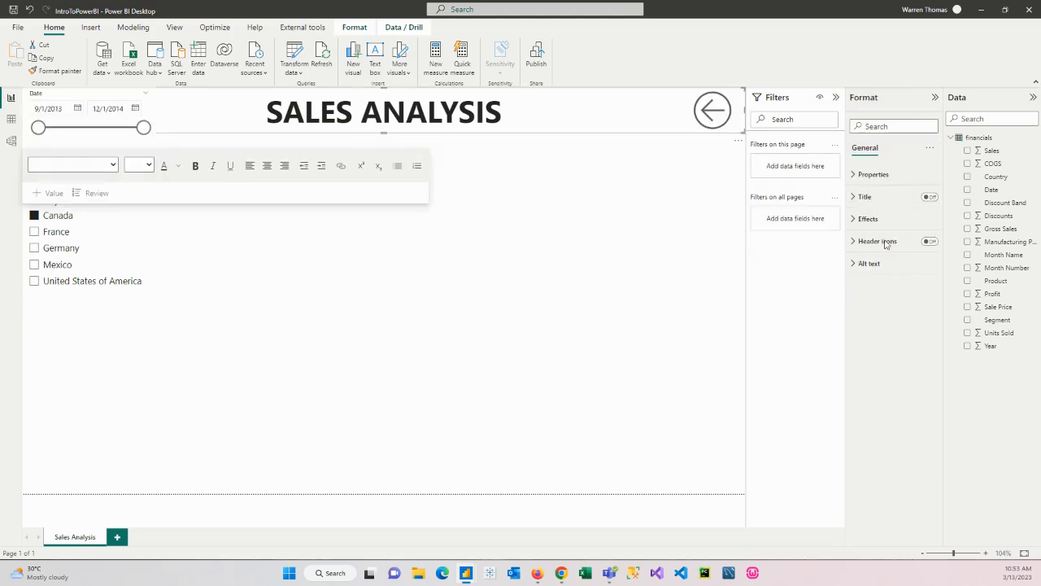
click(437, 122)
click(714, 112)
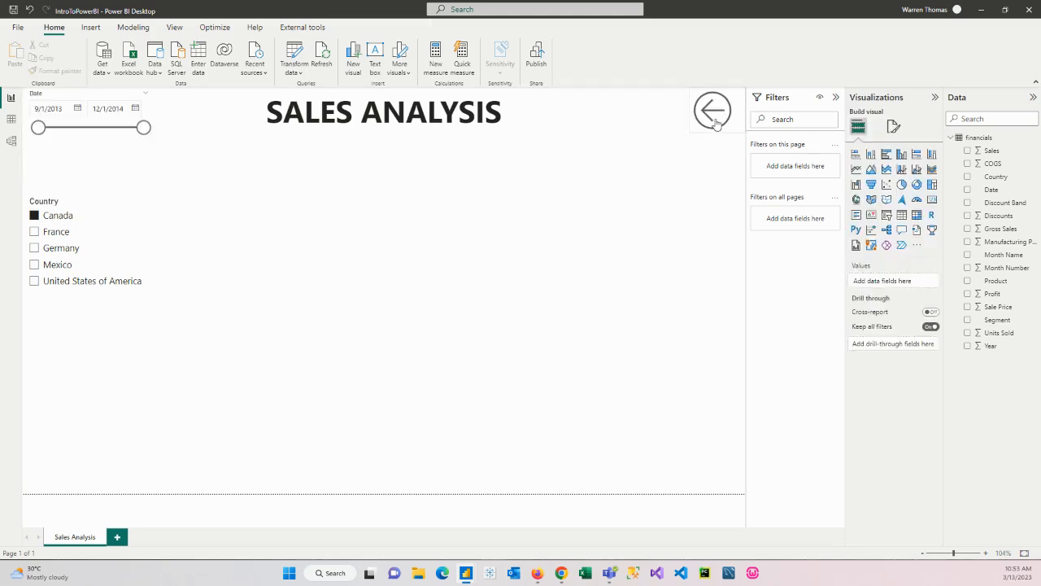
click(713, 110)
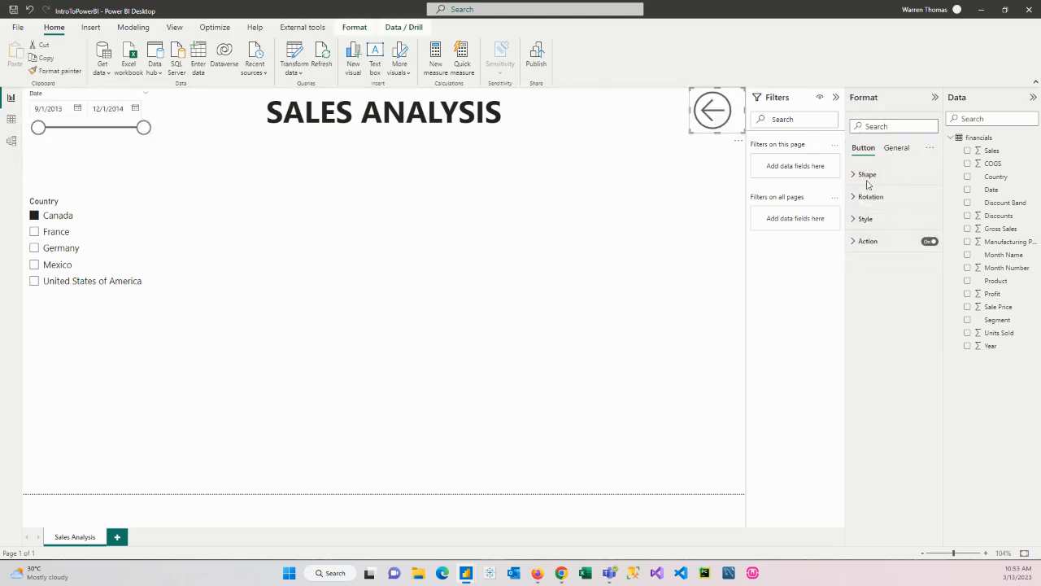
Set the Country slicer's style to Dropdown and check its collapsed list
click(145, 236)
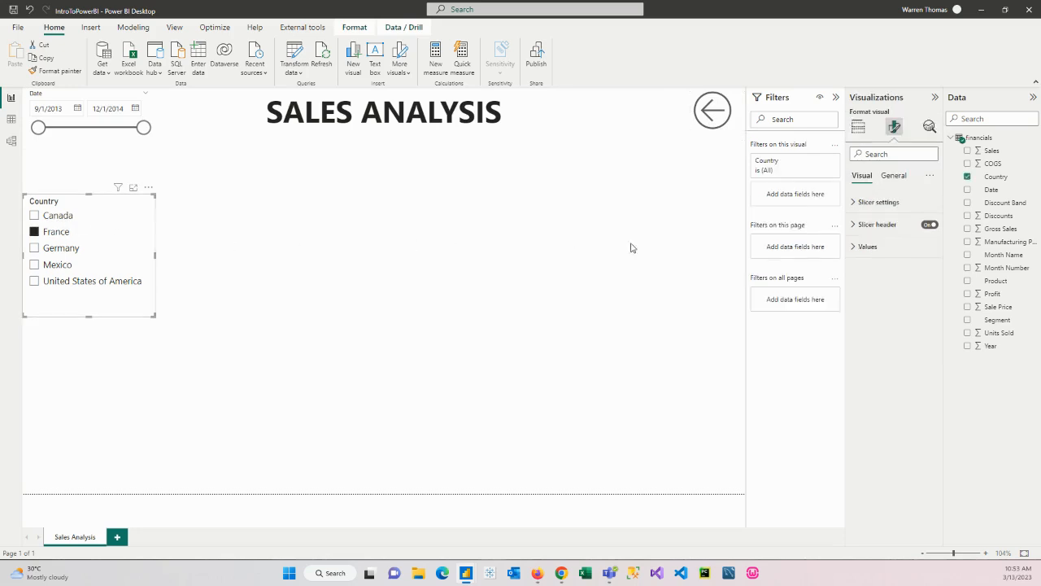
click(860, 205)
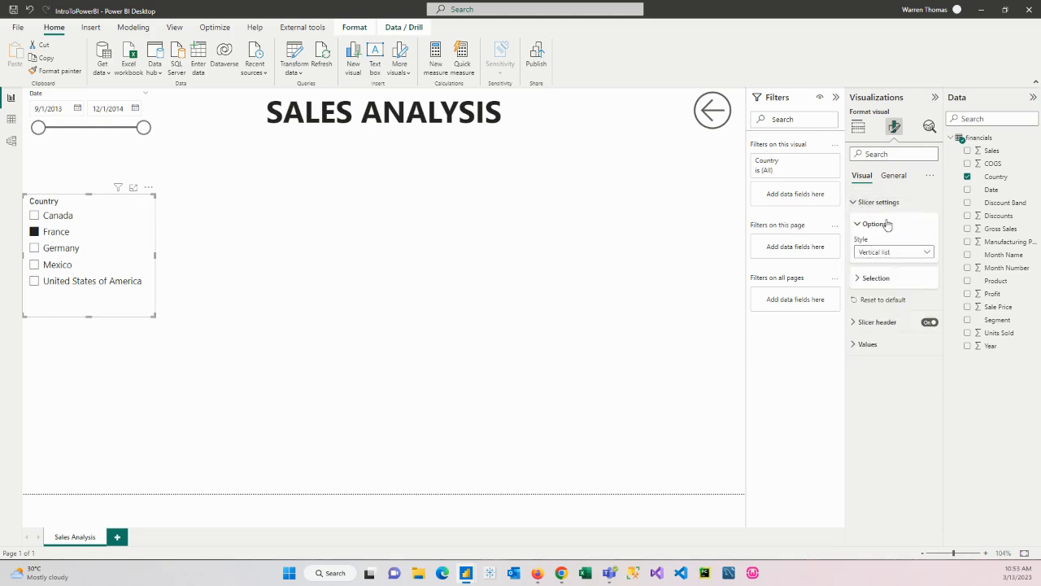
click(927, 254)
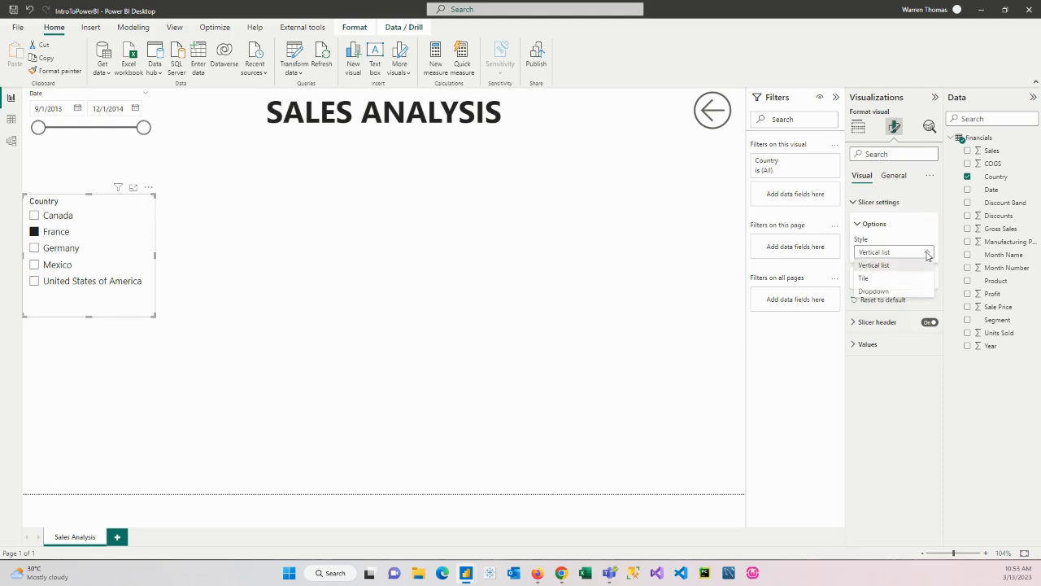
click(887, 294)
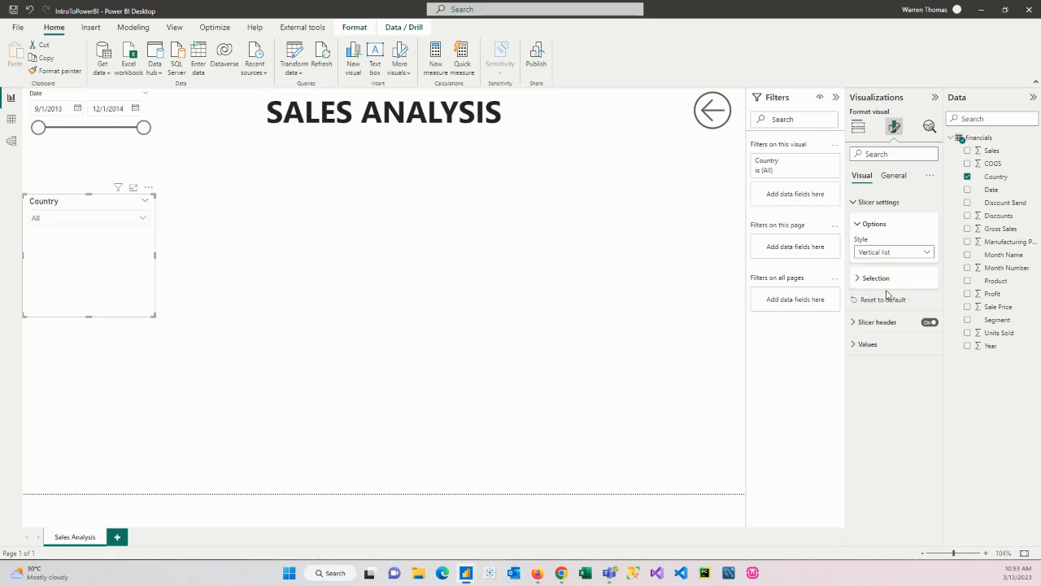
click(139, 221)
click(138, 220)
Shrink the Country slicer to a compact box and place it under the title, just past the Date slicer
drag(151, 313, 145, 236)
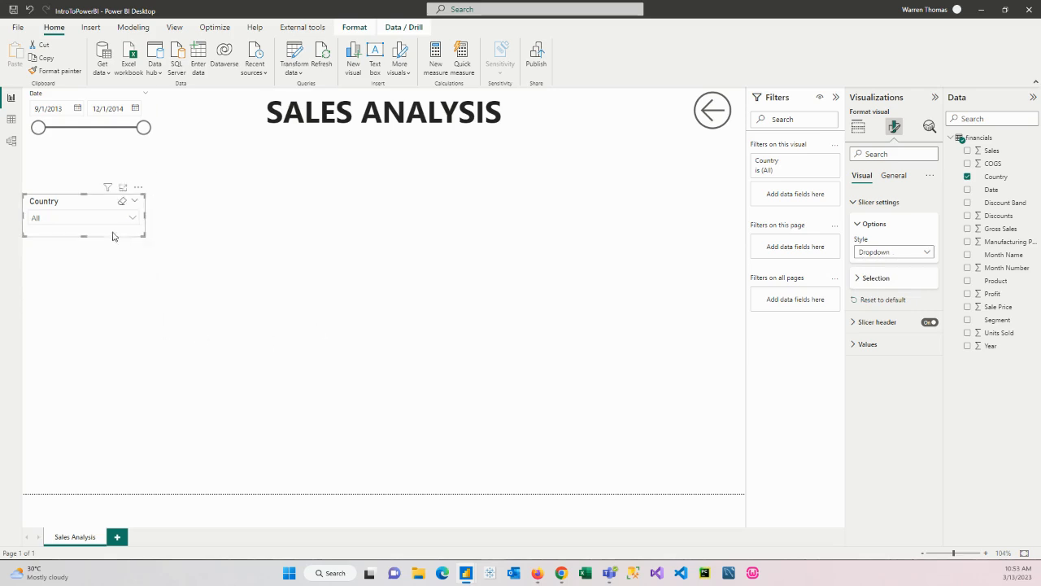
drag(77, 203, 235, 141)
drag(299, 180, 296, 177)
drag(237, 146, 225, 144)
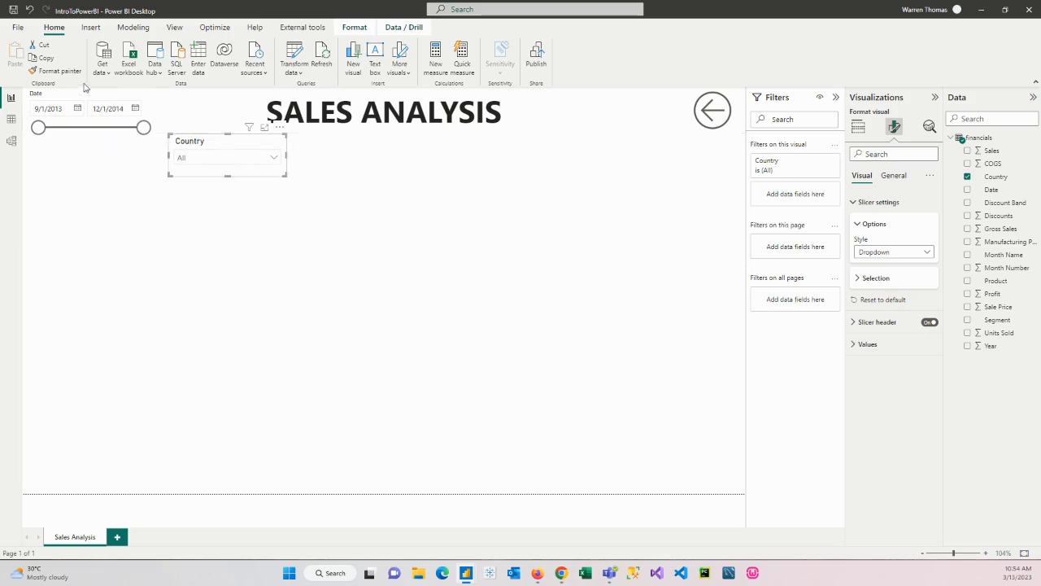
Duplicate the Country slicer and align the copy directly beside the original, on its right
click(46, 59)
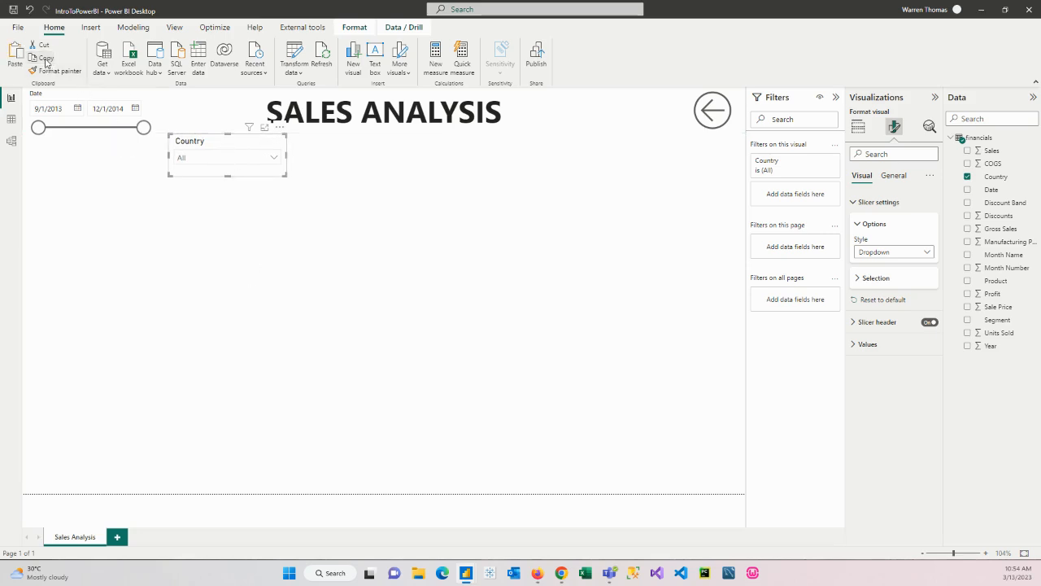
click(327, 181)
click(15, 57)
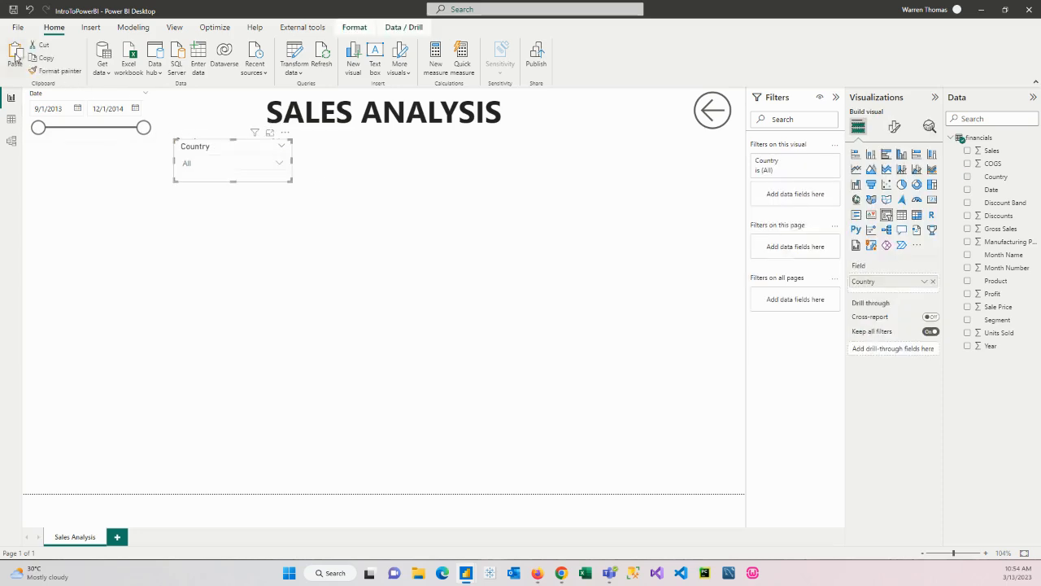
drag(231, 151, 345, 147)
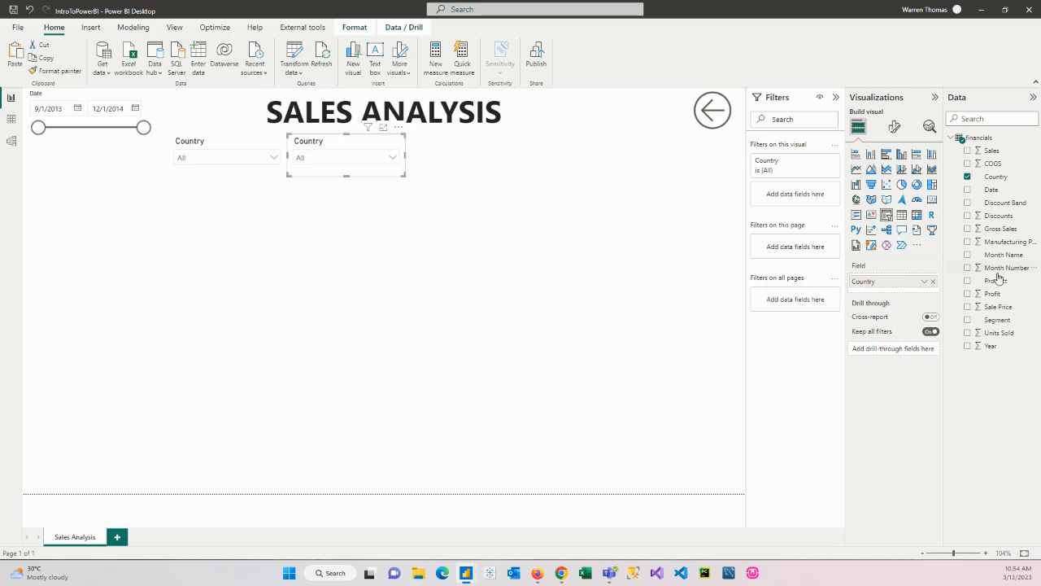
Add the Product field above Country in the copied slicer, expand Amarilla in the resulting hierarchy and select it
drag(997, 281, 895, 281)
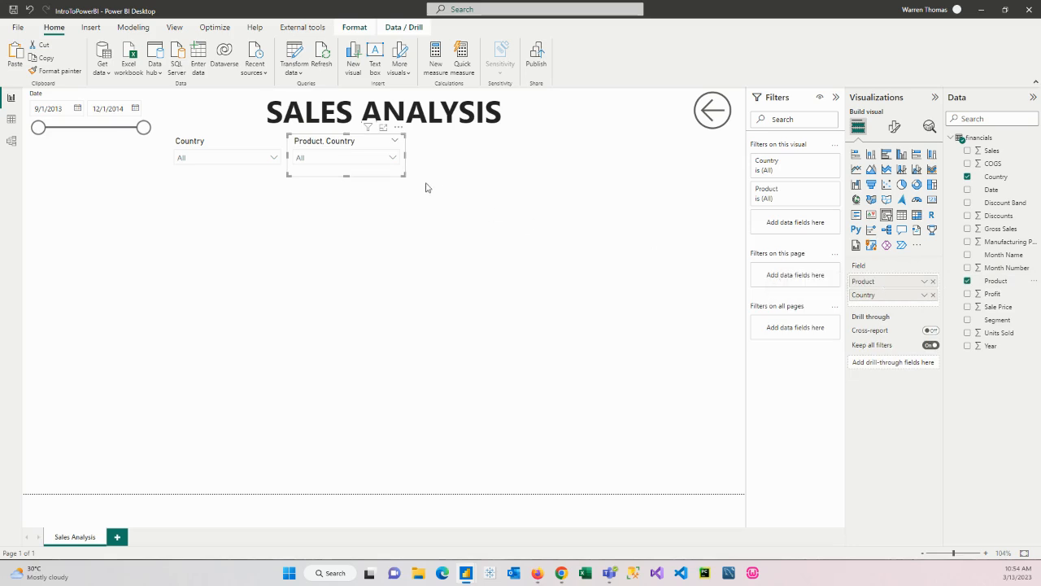
click(395, 159)
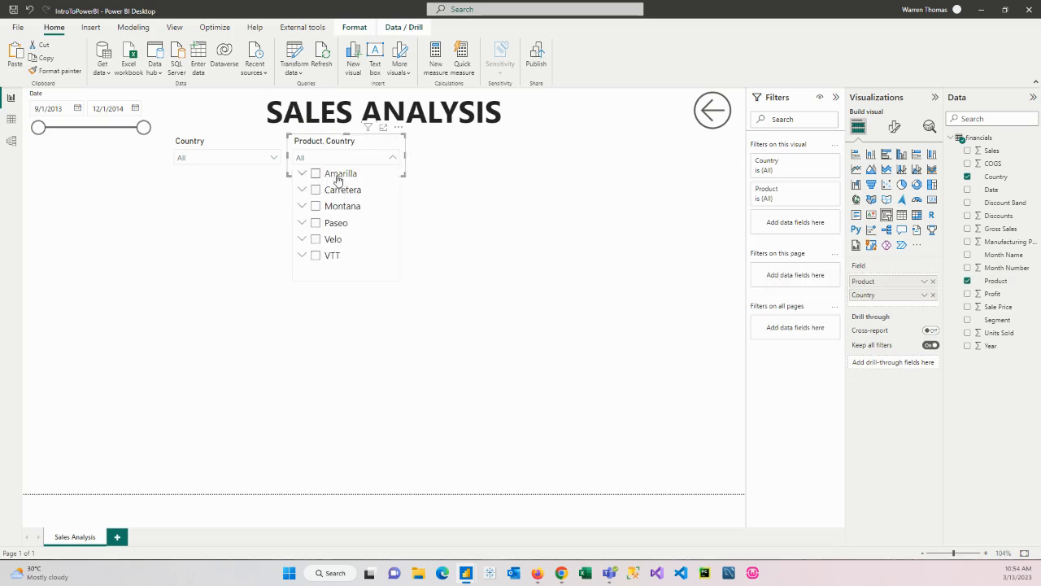
click(301, 175)
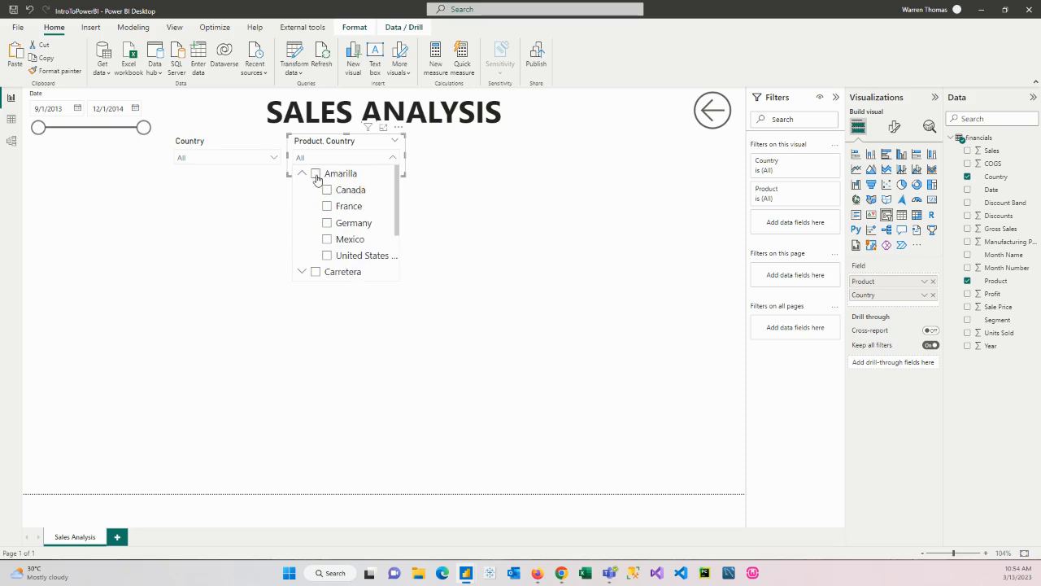
click(316, 176)
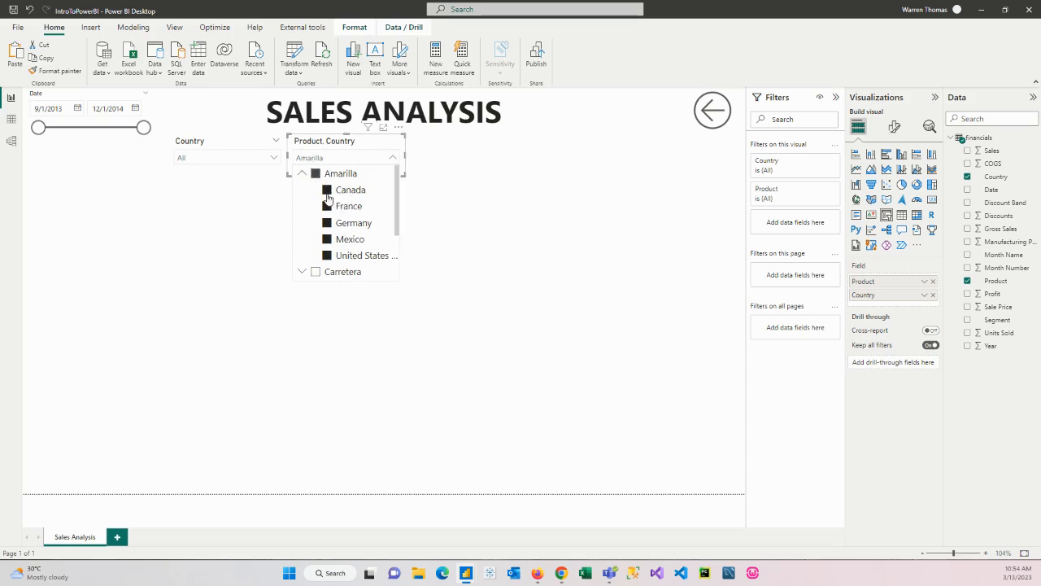
Remove the Country field from the copied slicer, leaving only Product, and clear its Amarilla selection
click(934, 296)
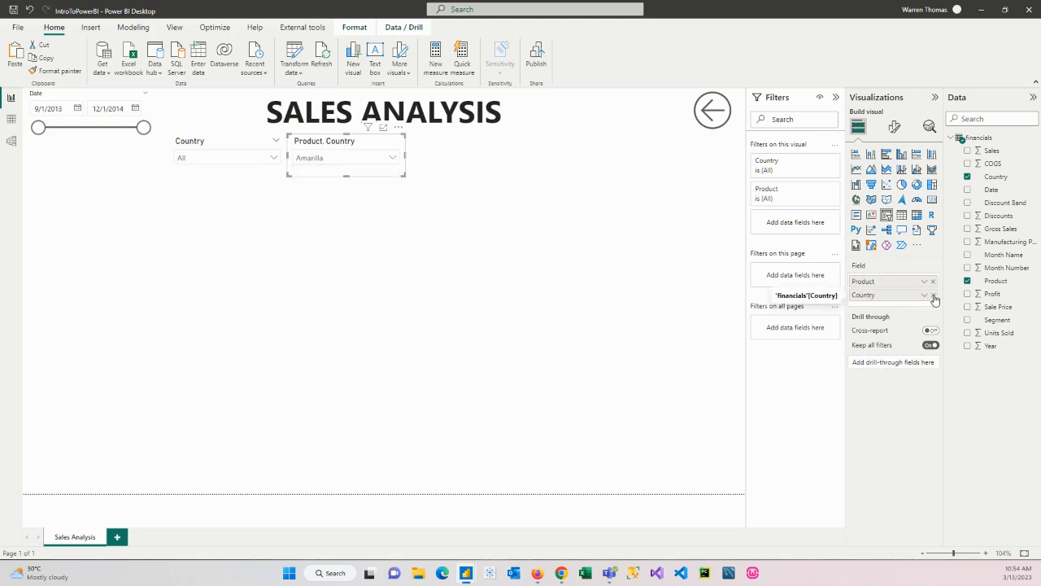
click(369, 165)
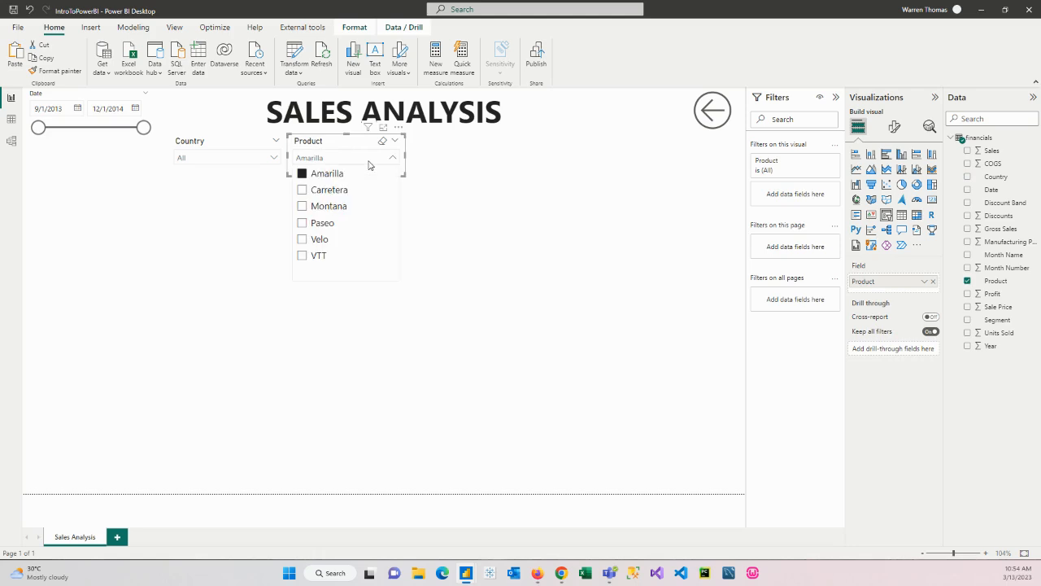
click(369, 165)
click(382, 141)
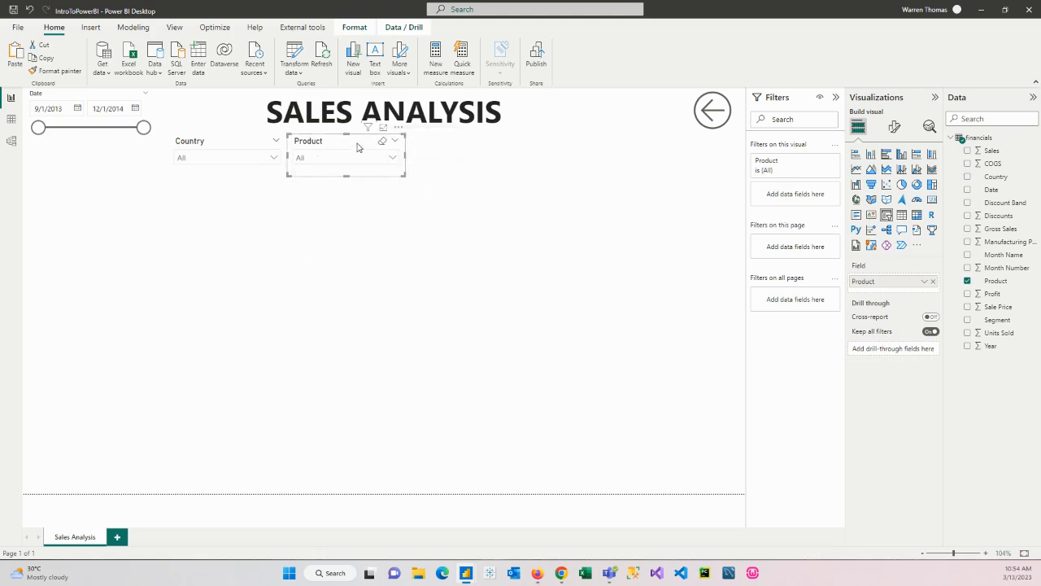
Paste another Country slicer to the right of the Product slicer and replace its field with Segment
click(16, 57)
drag(237, 146, 472, 142)
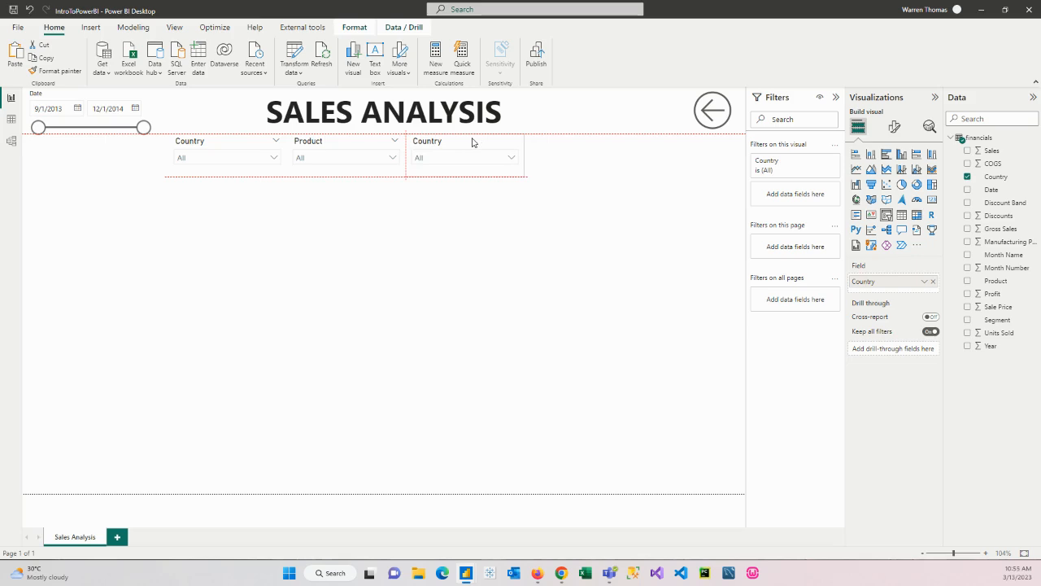
drag(472, 142, 473, 142)
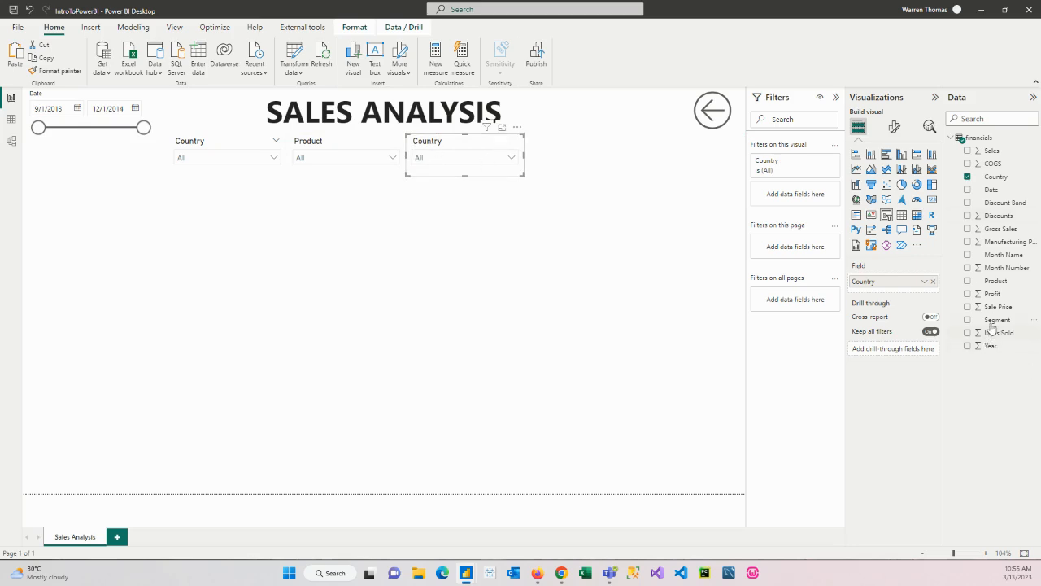
drag(992, 326, 920, 291)
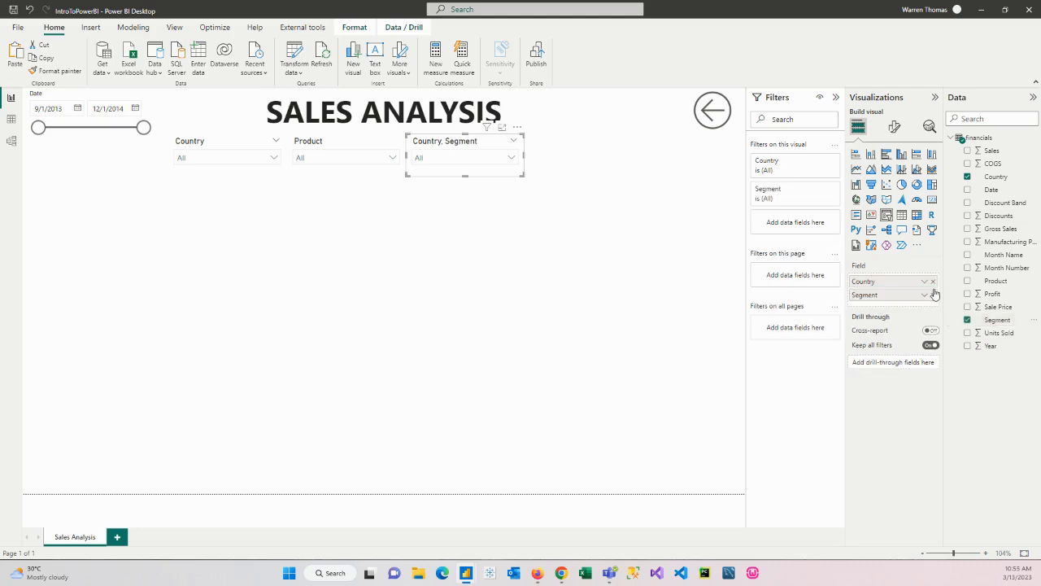
click(933, 283)
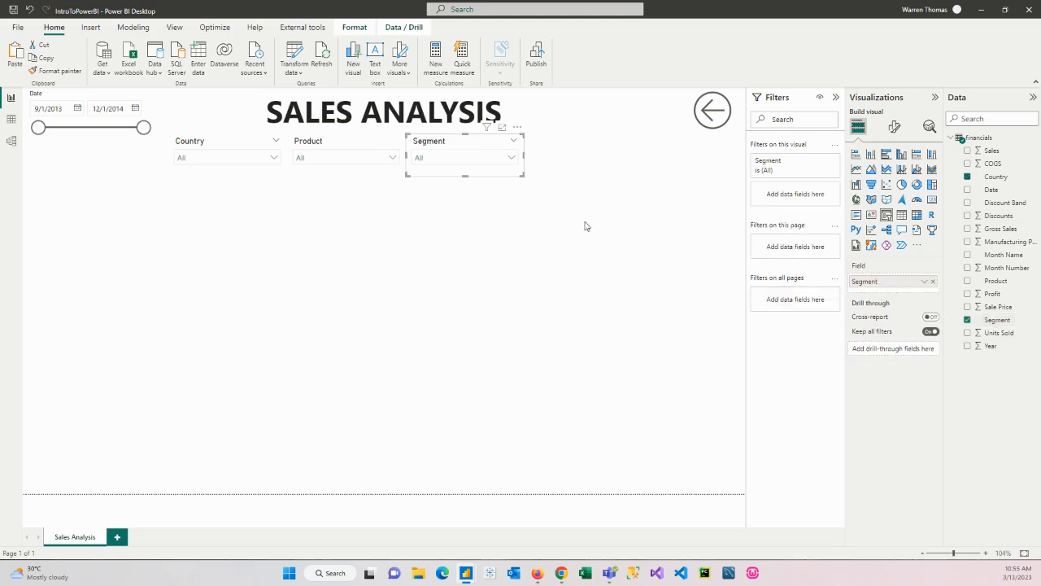
View the dropdown lists of the Segment, Product and Country slicers, and deselect everything
click(514, 156)
click(380, 158)
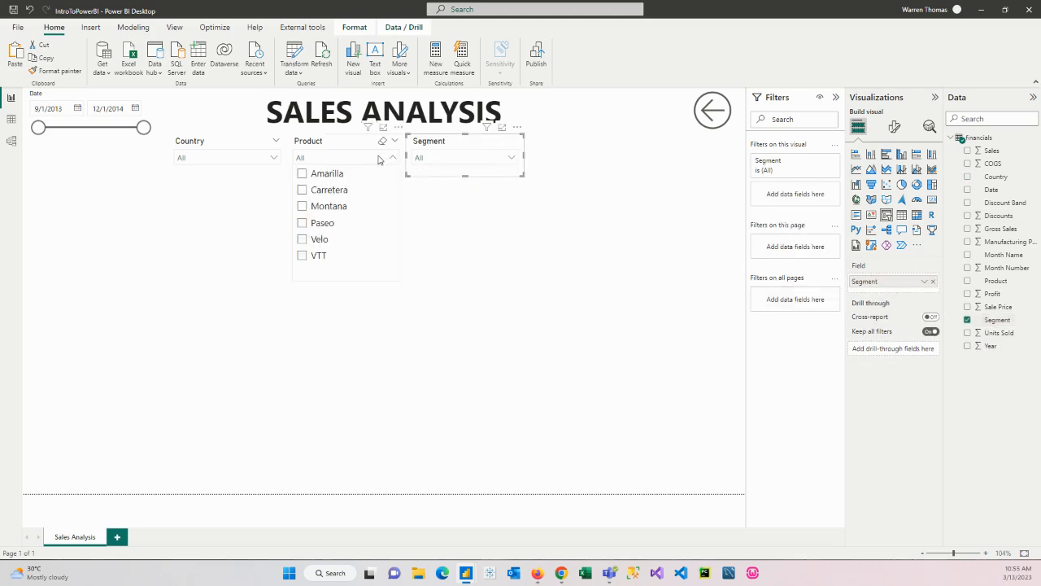
click(257, 163)
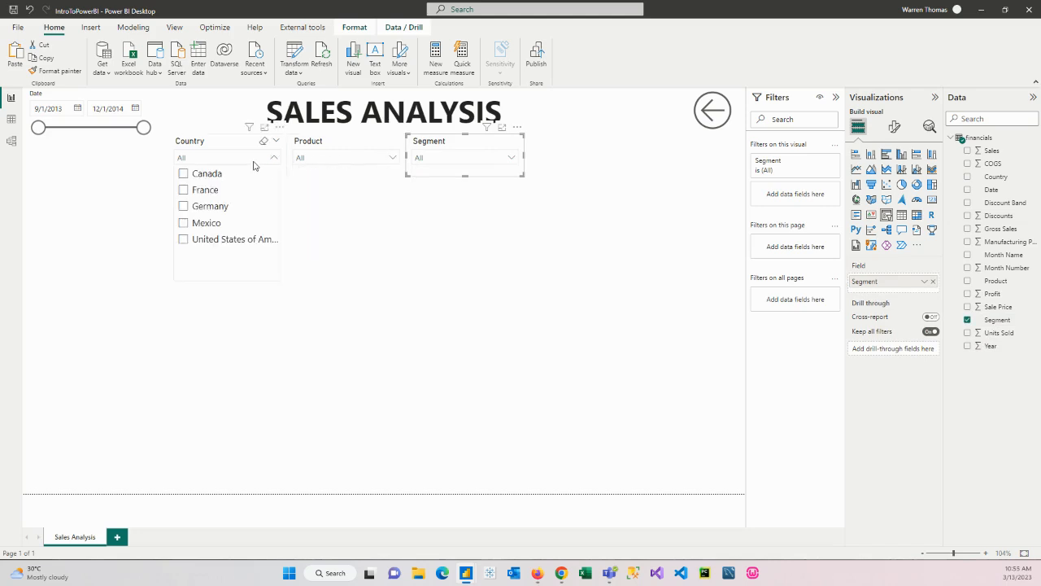
click(142, 226)
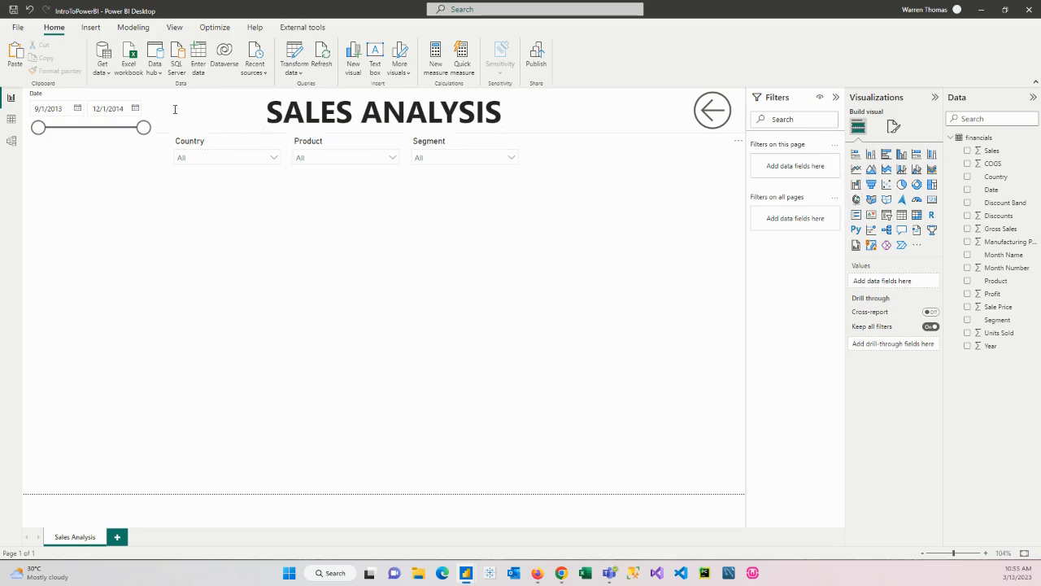
Insert a map visual below the slicers, stretch it across the full page width and make it slightly taller
click(857, 199)
drag(103, 263, 107, 206)
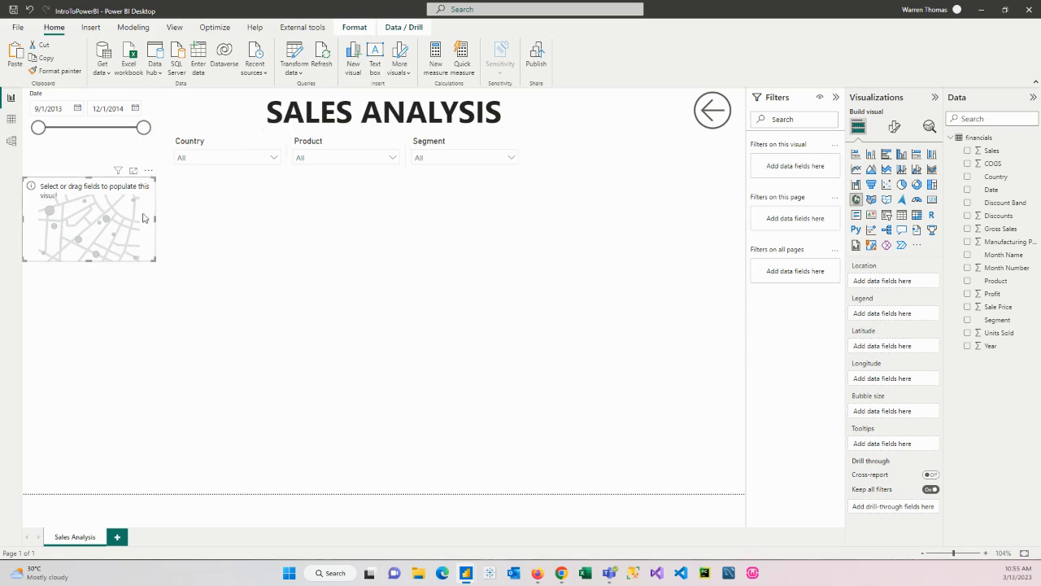
drag(132, 228, 743, 207)
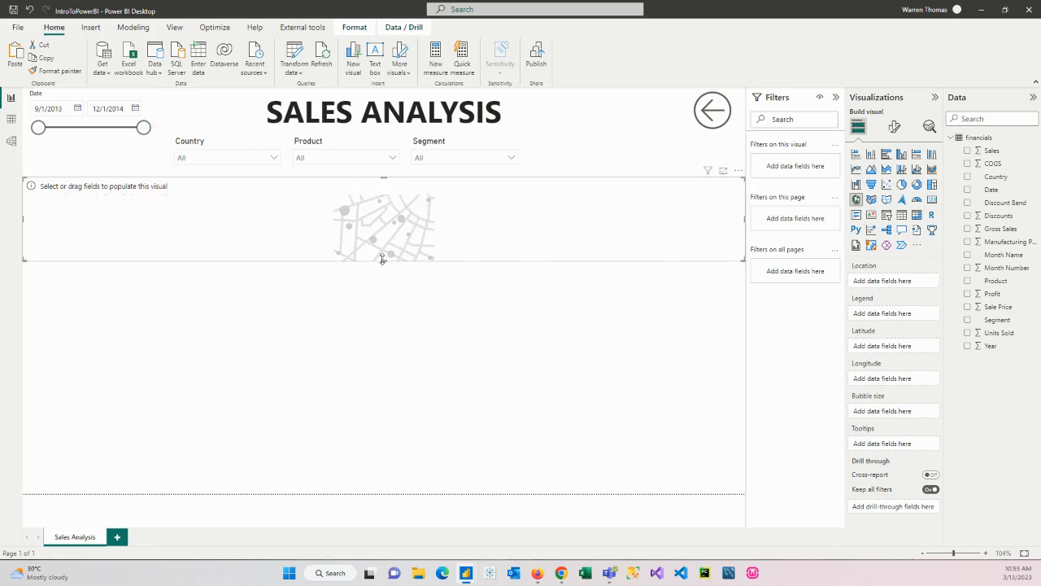
drag(383, 260, 385, 285)
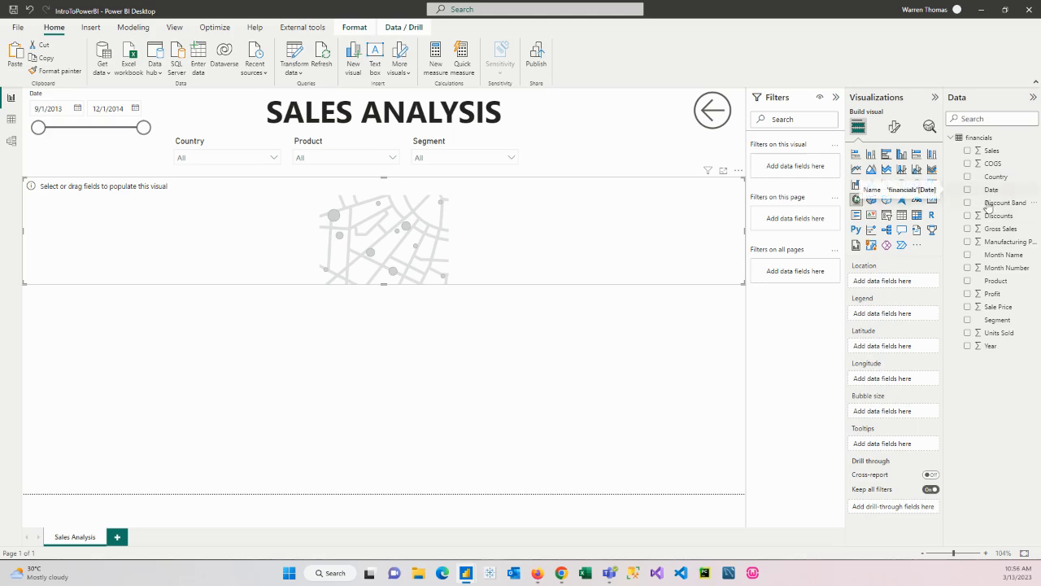
Set Country as the map's location and Sales as its bubble size, and extend the map's height downward
drag(988, 180, 893, 292)
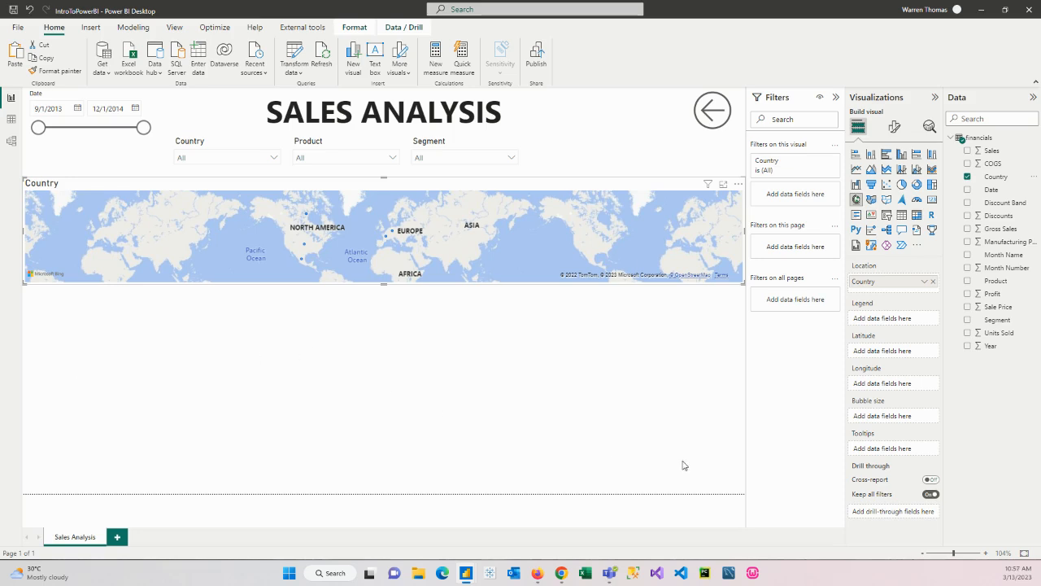
mouse_move(875, 404)
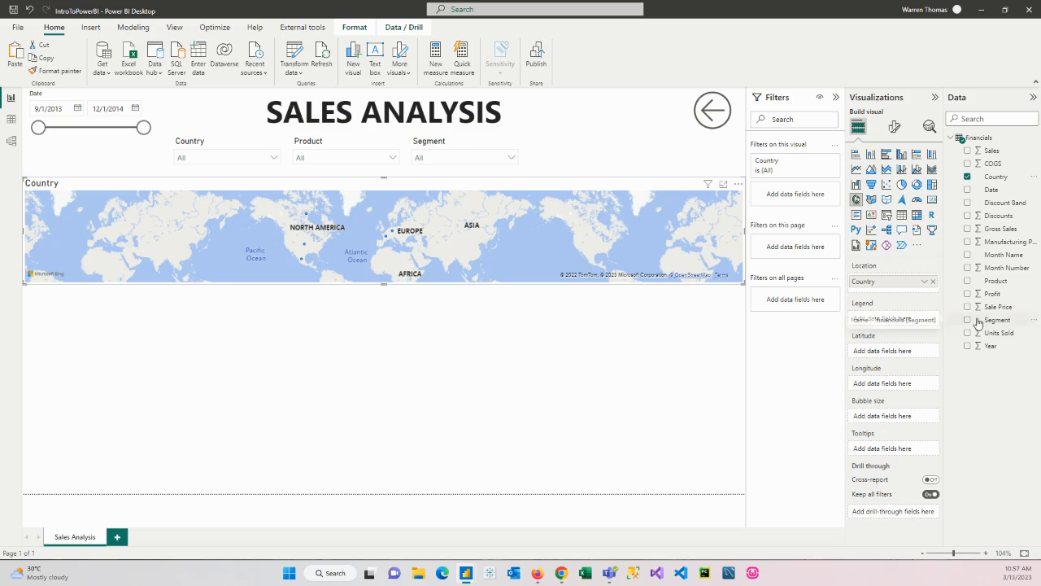
drag(989, 152, 891, 420)
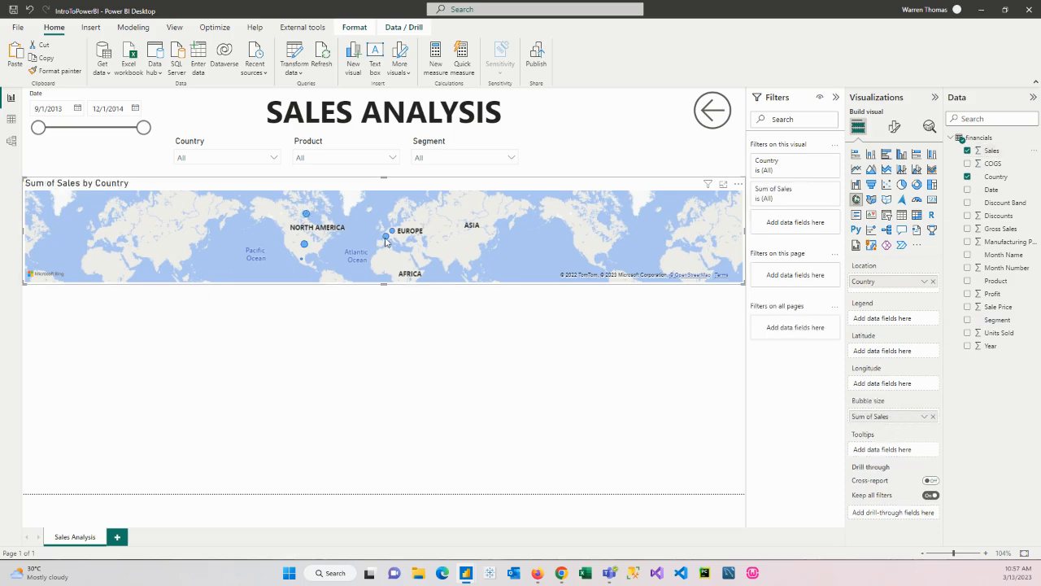
drag(383, 283, 384, 340)
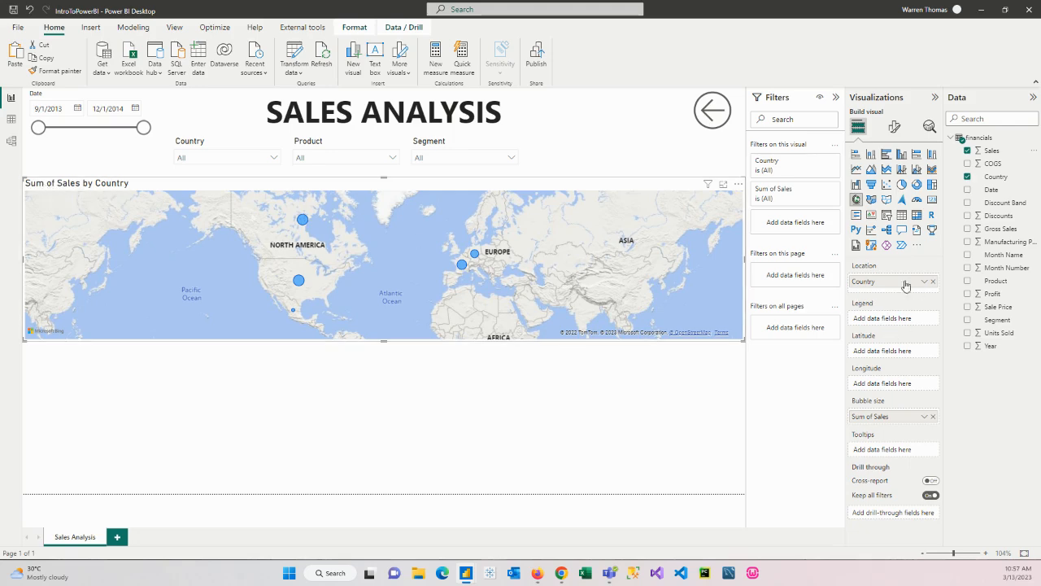
Try Average as the aggregation of the map's Sales bubble size, and return it to Sum
click(926, 419)
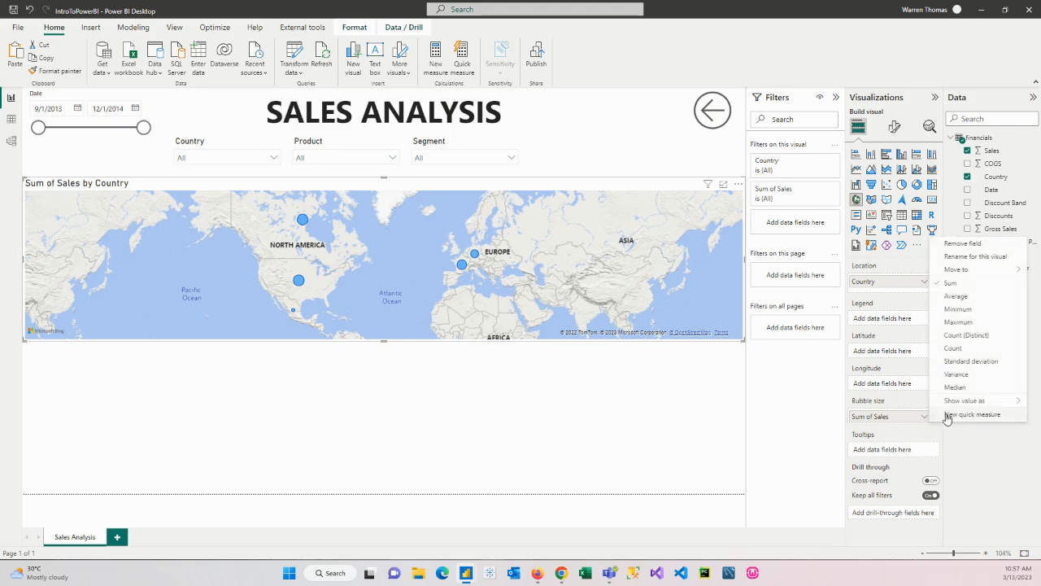
click(949, 296)
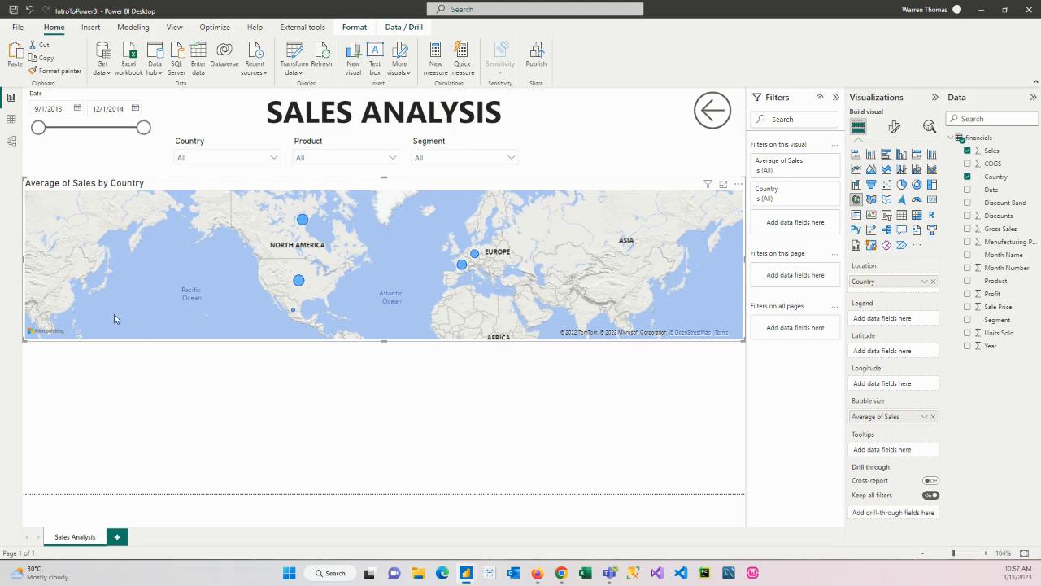
click(925, 416)
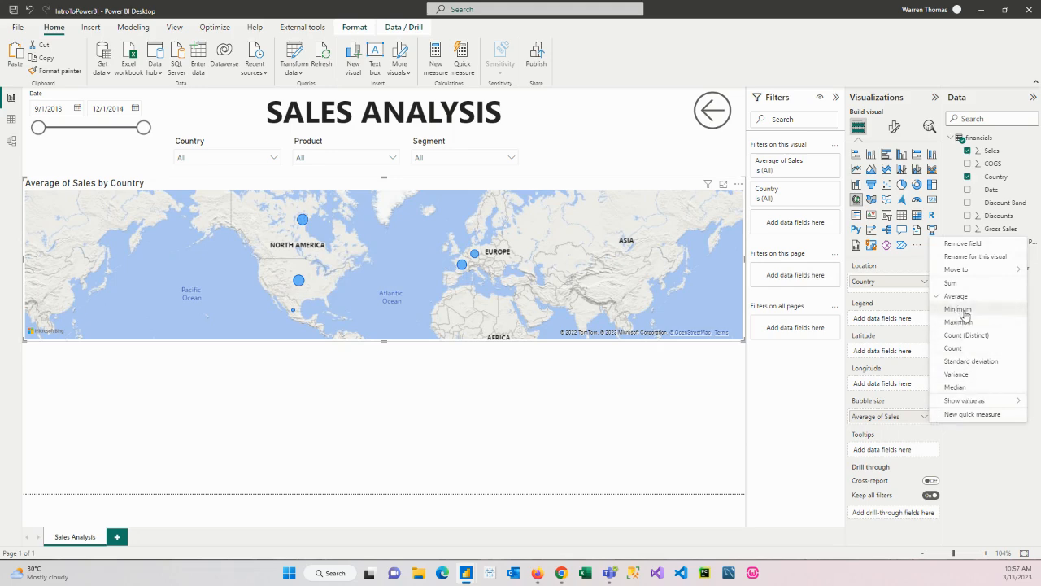
mouse_move(959, 405)
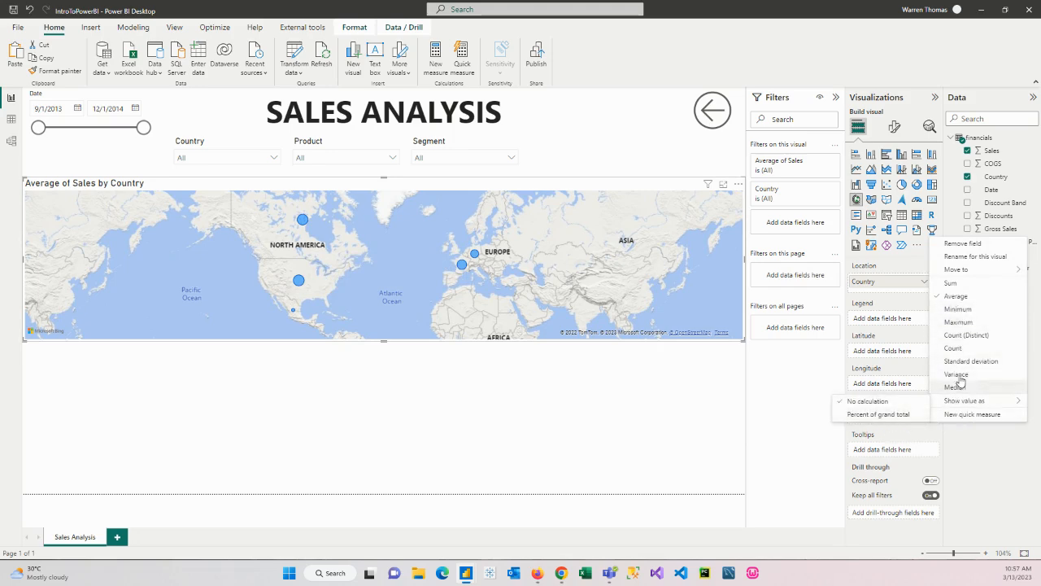
click(951, 283)
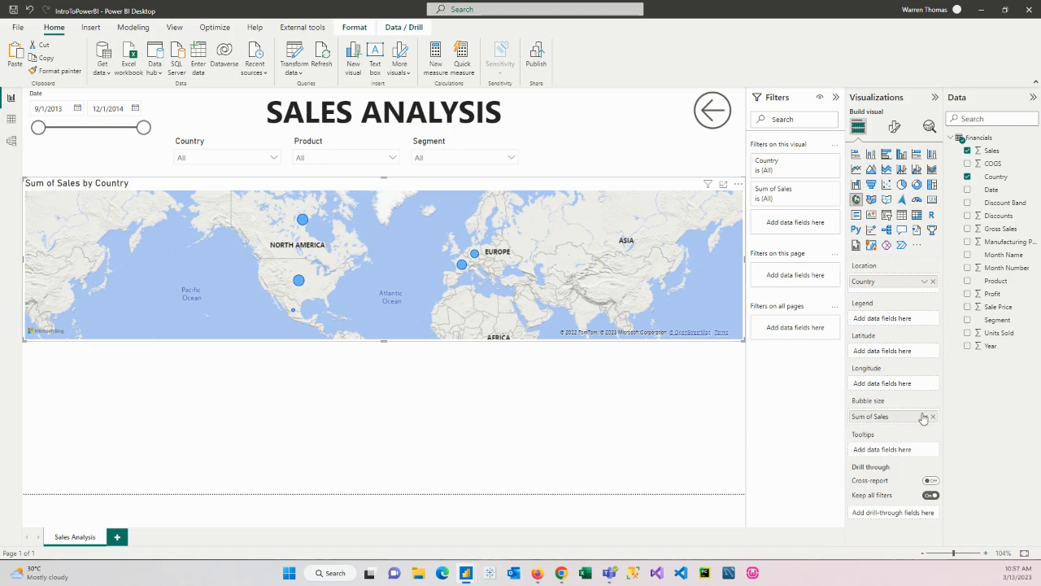
Try the Aerial and Dark styles on the map, and return its style to Road
click(896, 129)
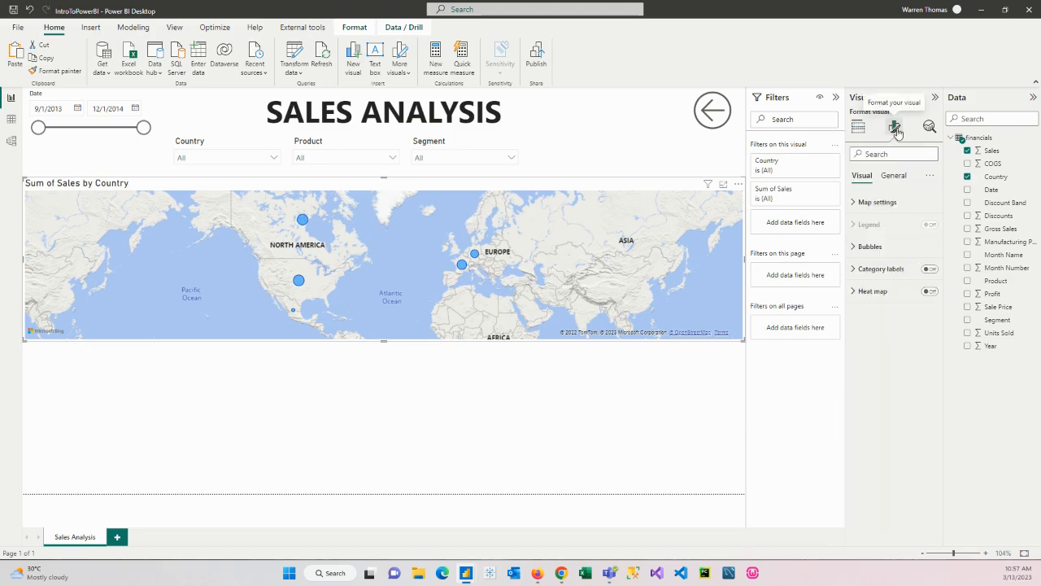
click(864, 202)
click(876, 252)
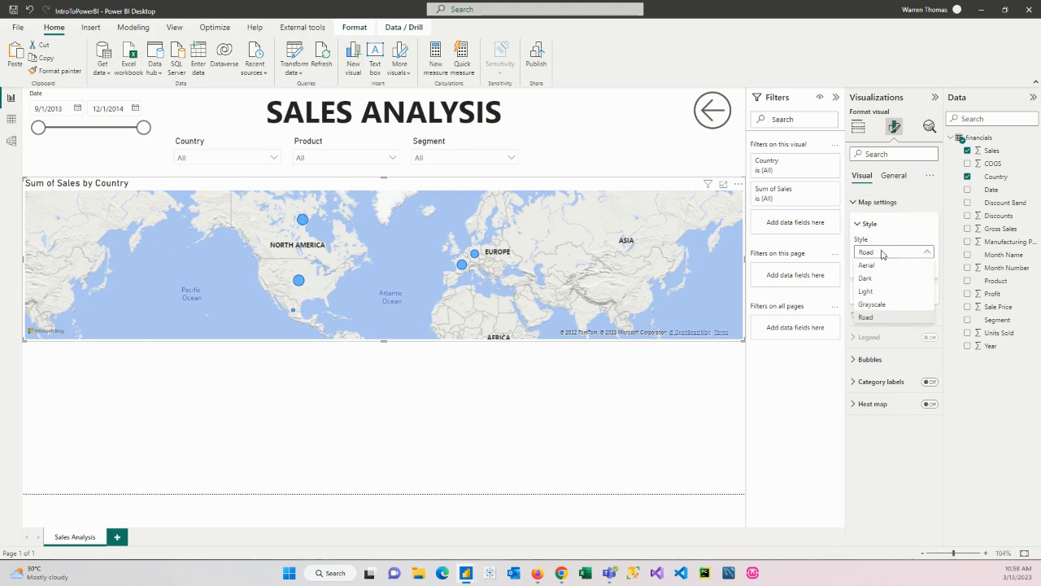
click(872, 265)
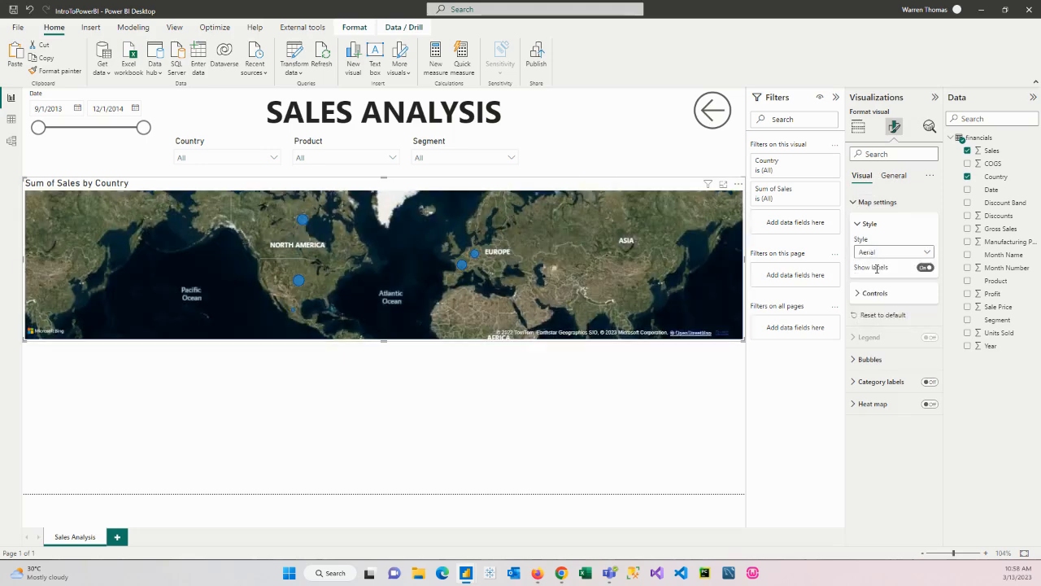
click(876, 253)
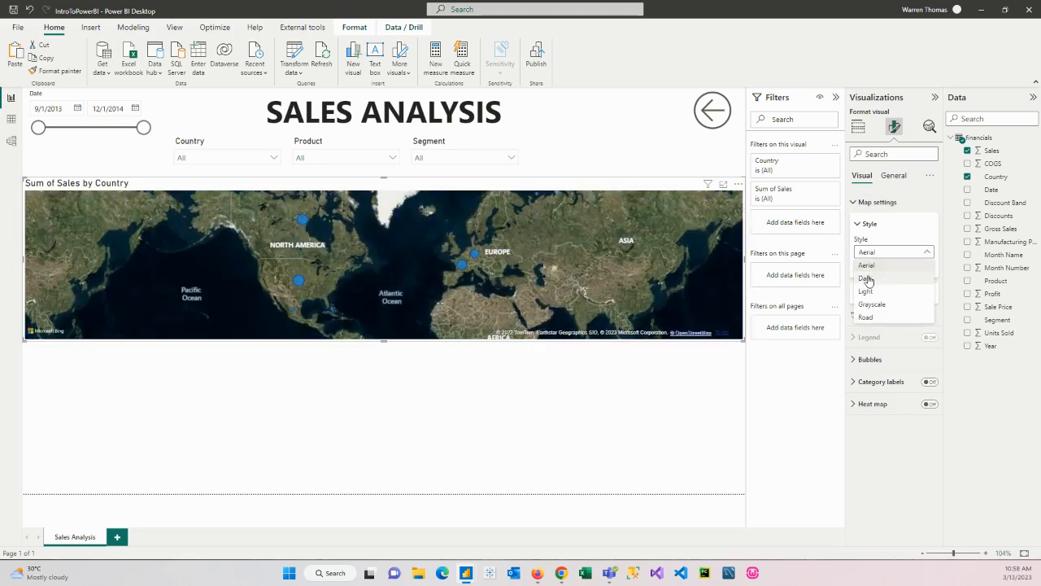
click(869, 278)
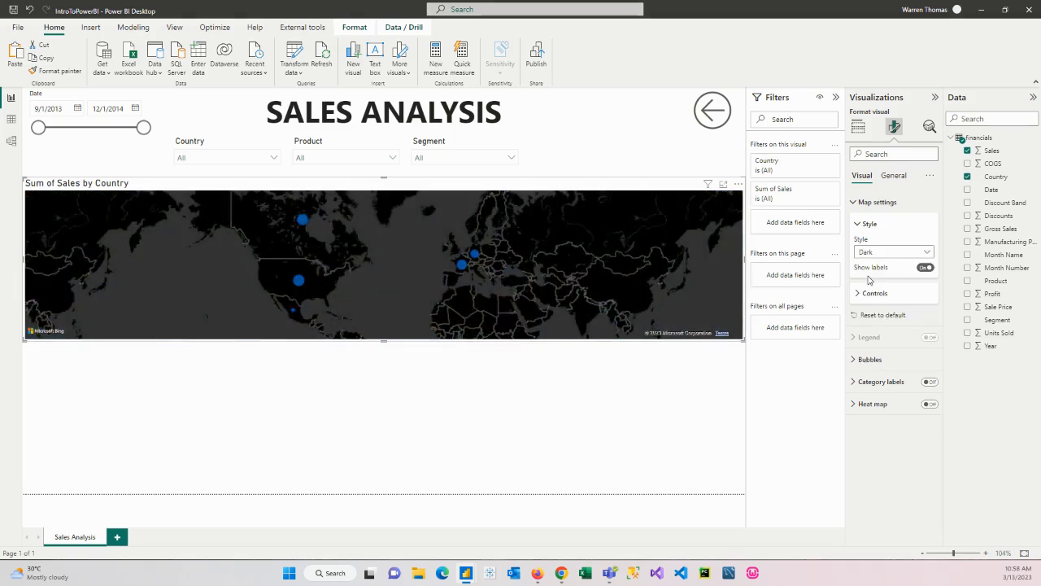
click(874, 257)
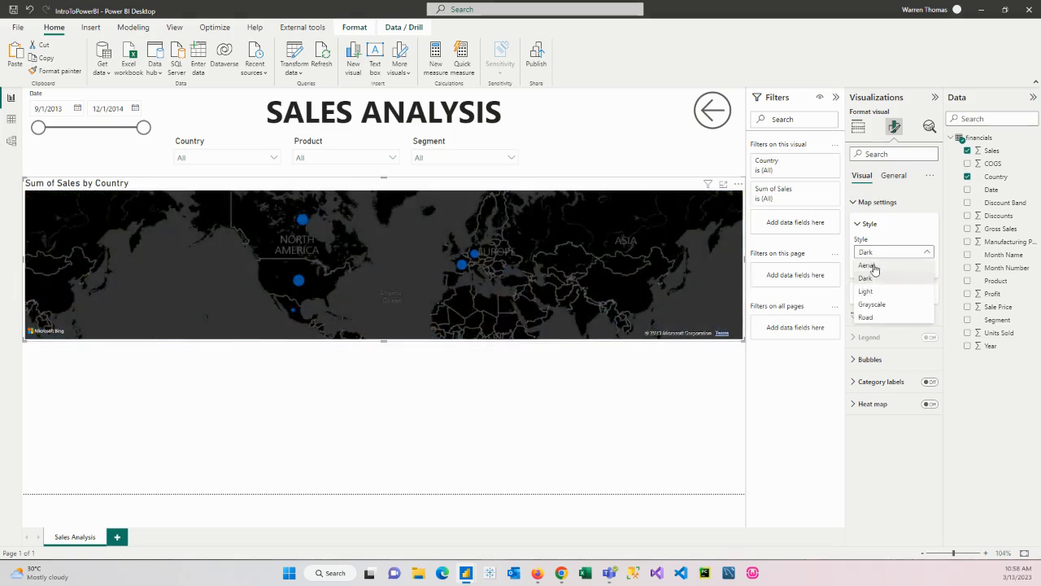
click(867, 317)
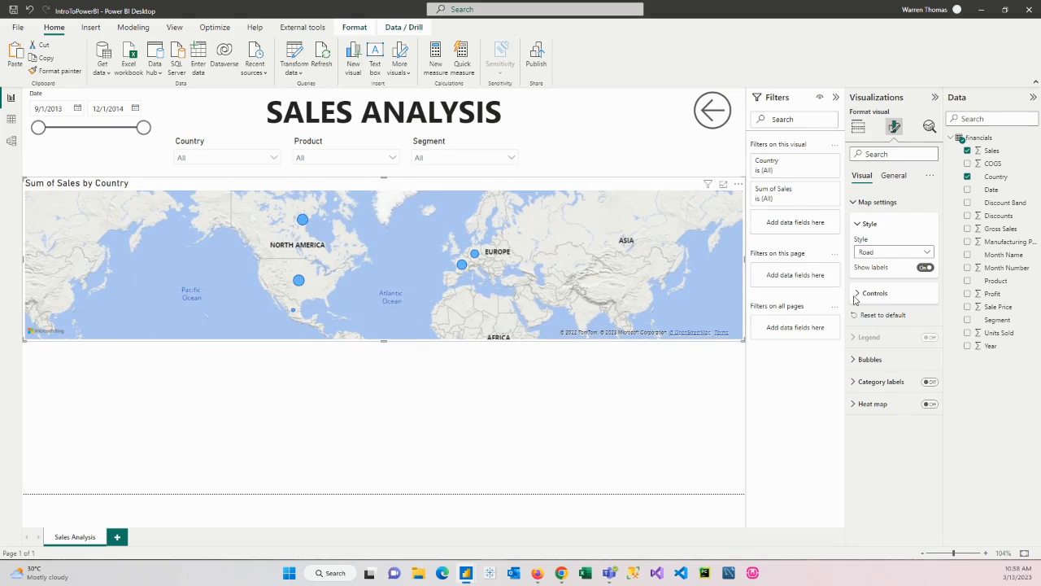
Set the default color of the map's bubbles to dark blue
click(858, 297)
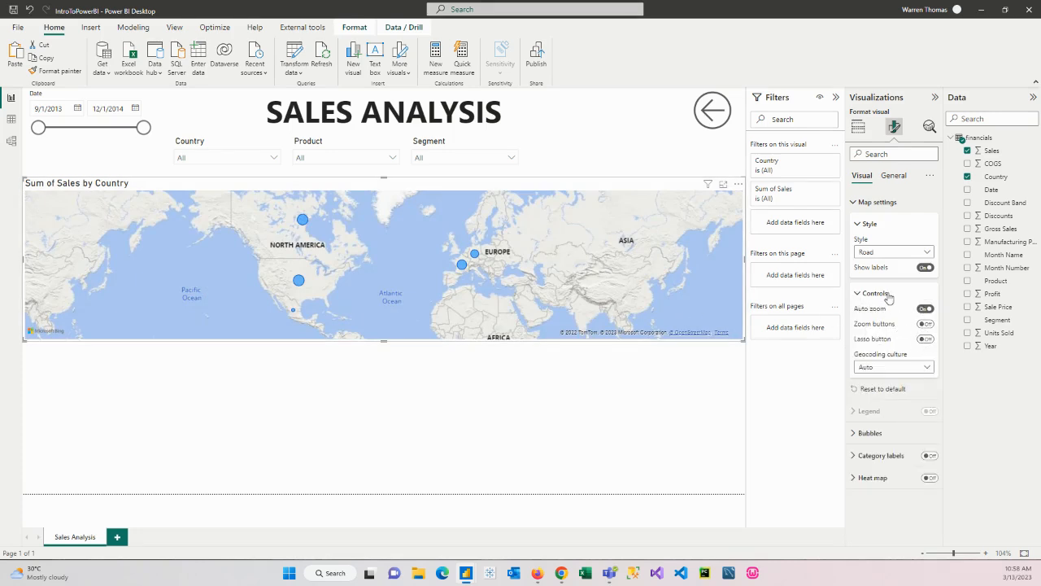
click(860, 437)
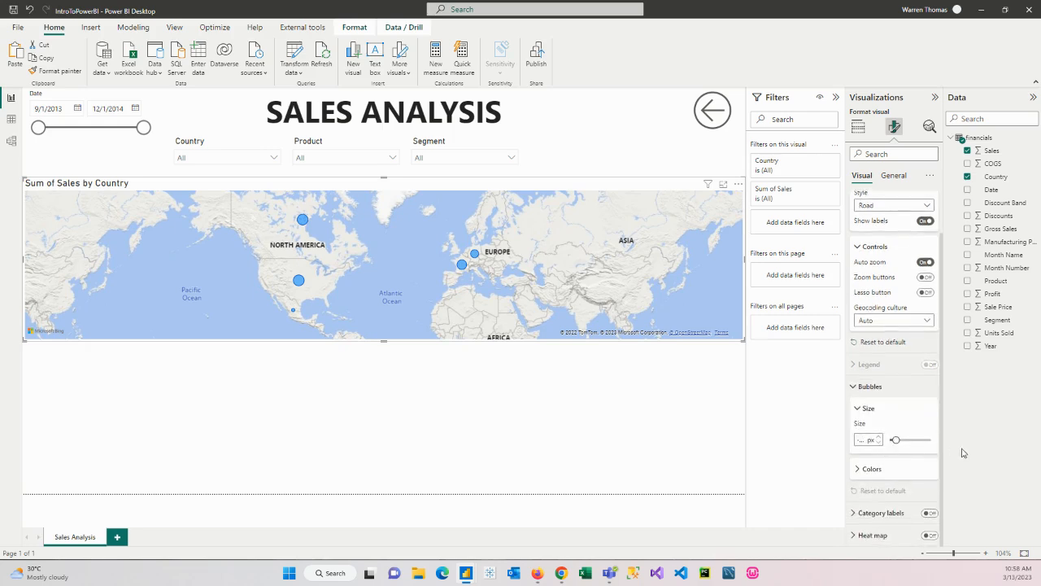
click(865, 469)
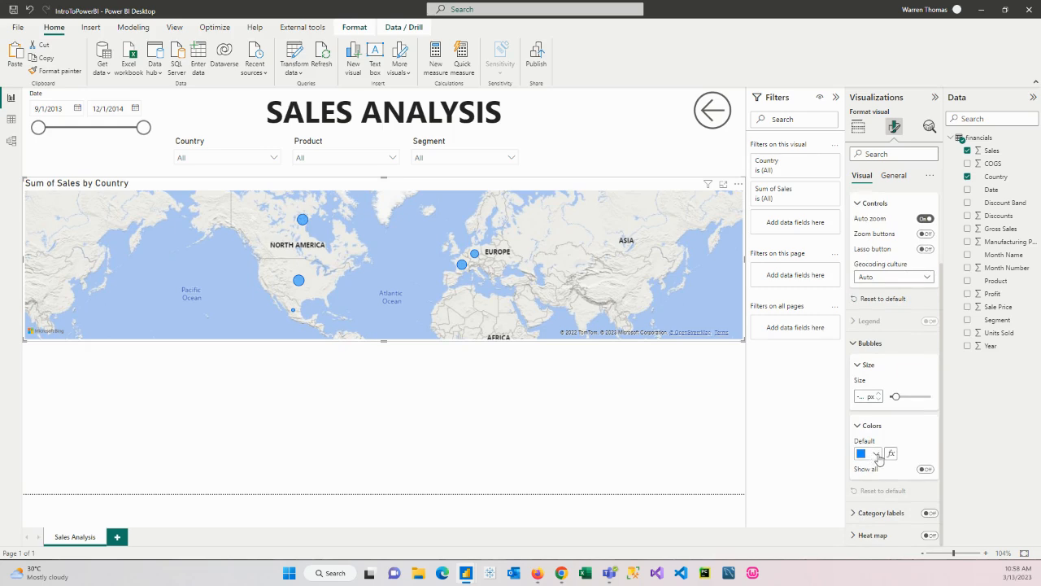
click(876, 454)
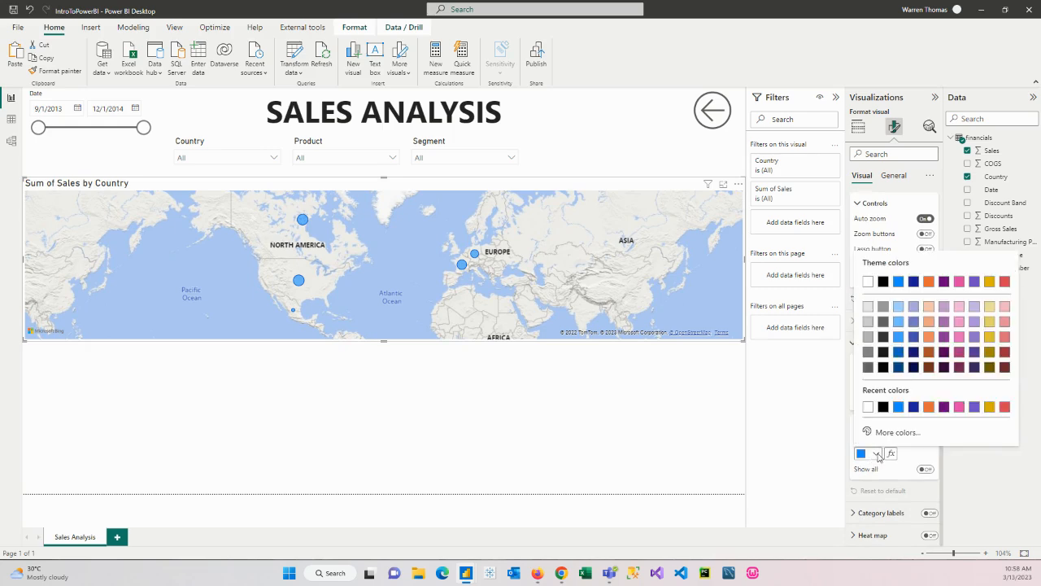
click(914, 407)
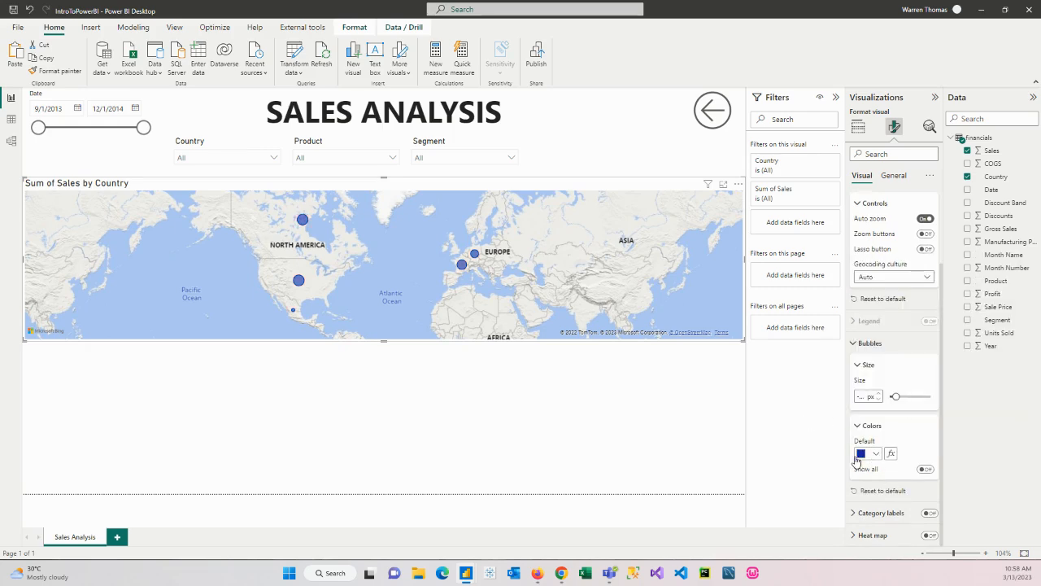
Try showing category labels on the map's bubbles, and turn them off again
click(878, 519)
scroll(875, 527, down, 3)
click(930, 370)
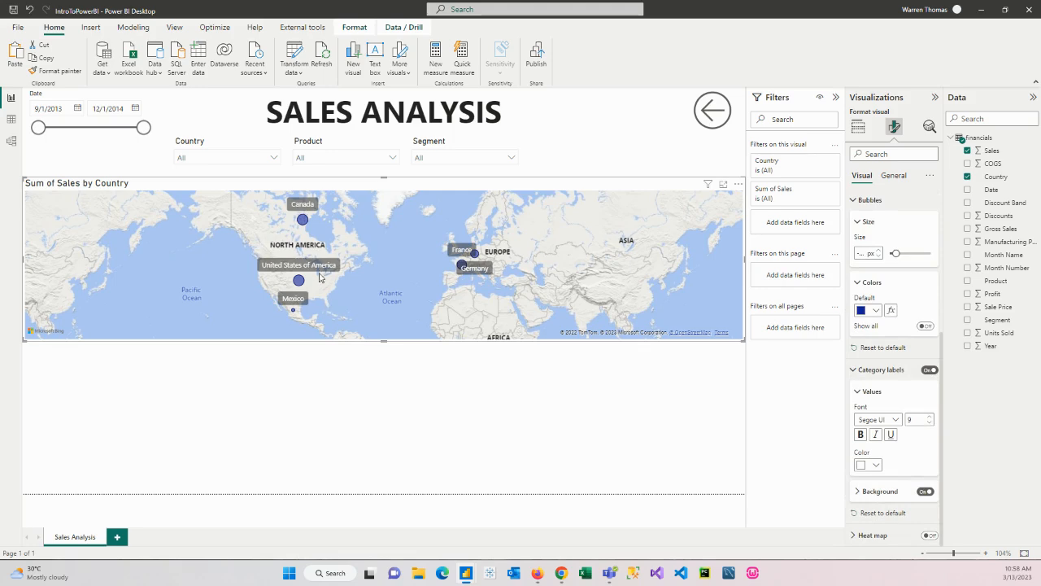
click(928, 370)
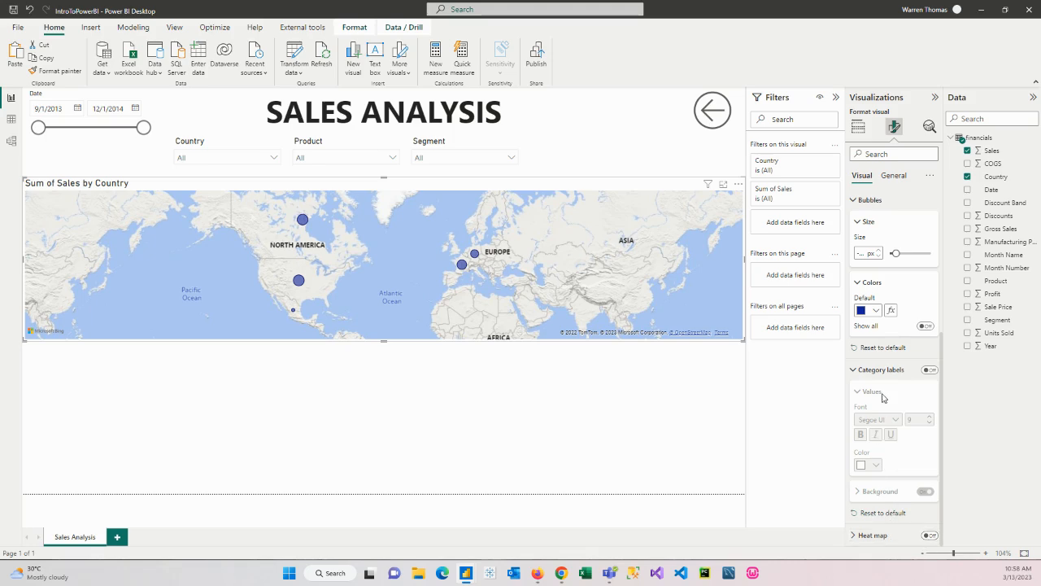
Shorten the map's title text to "Sales by Country"
scroll(883, 404, up, 5)
click(895, 178)
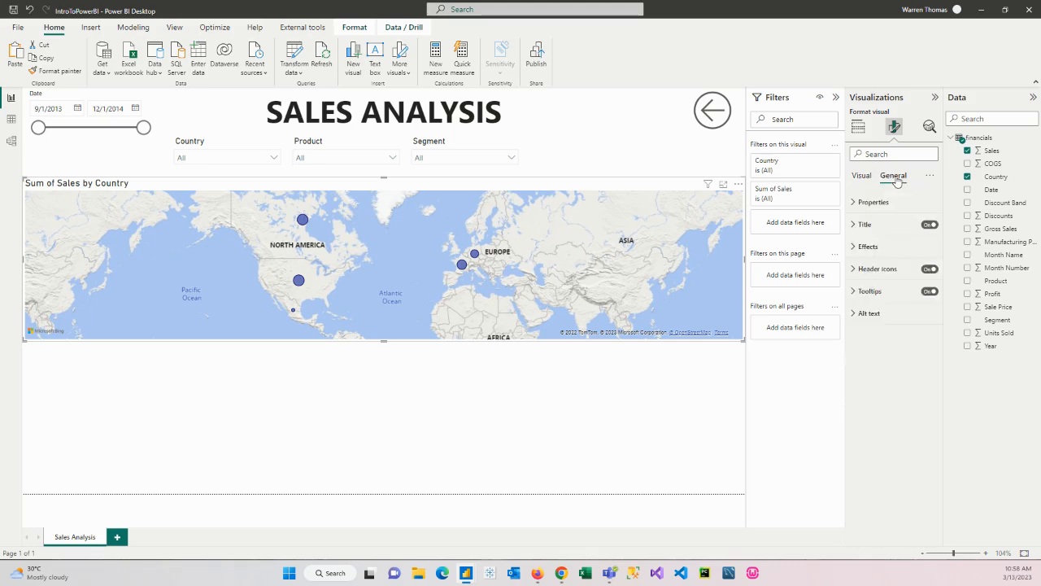
click(855, 225)
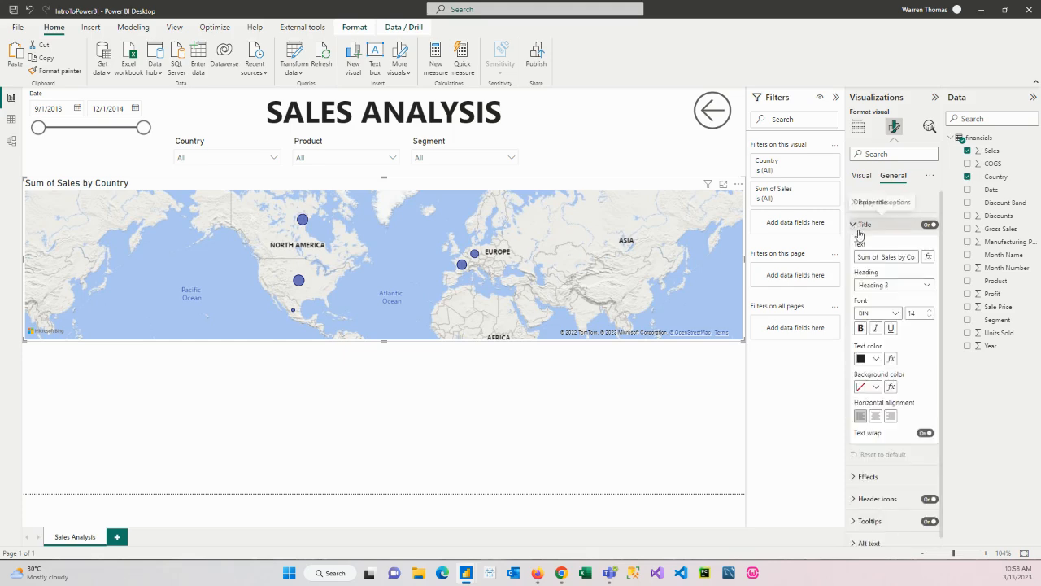
drag(859, 257, 927, 259)
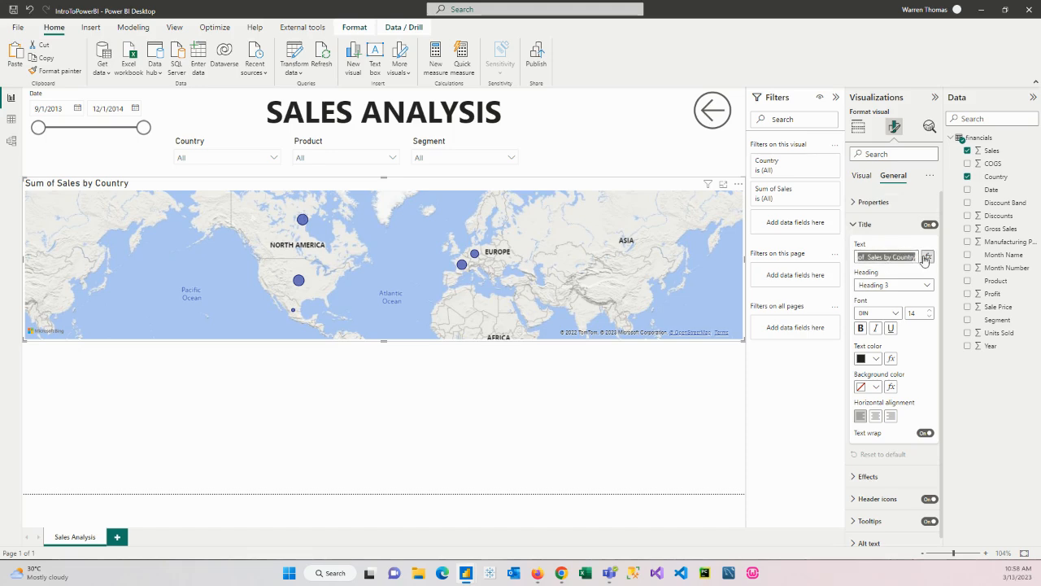
click(865, 256)
drag(869, 259, 842, 262)
key(BackSpace)
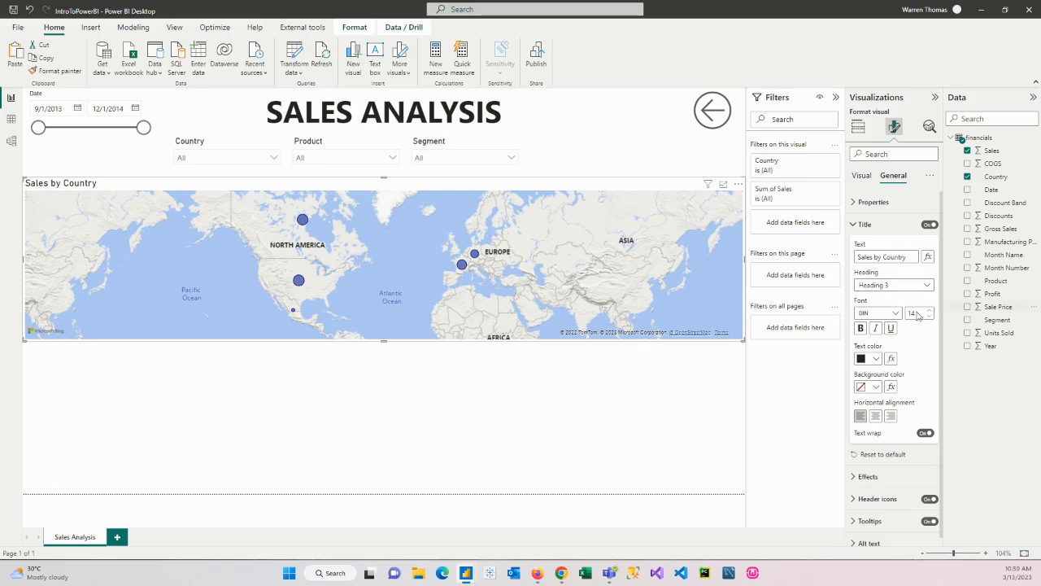
Try centering the map's title, and return it to left alignment
click(875, 416)
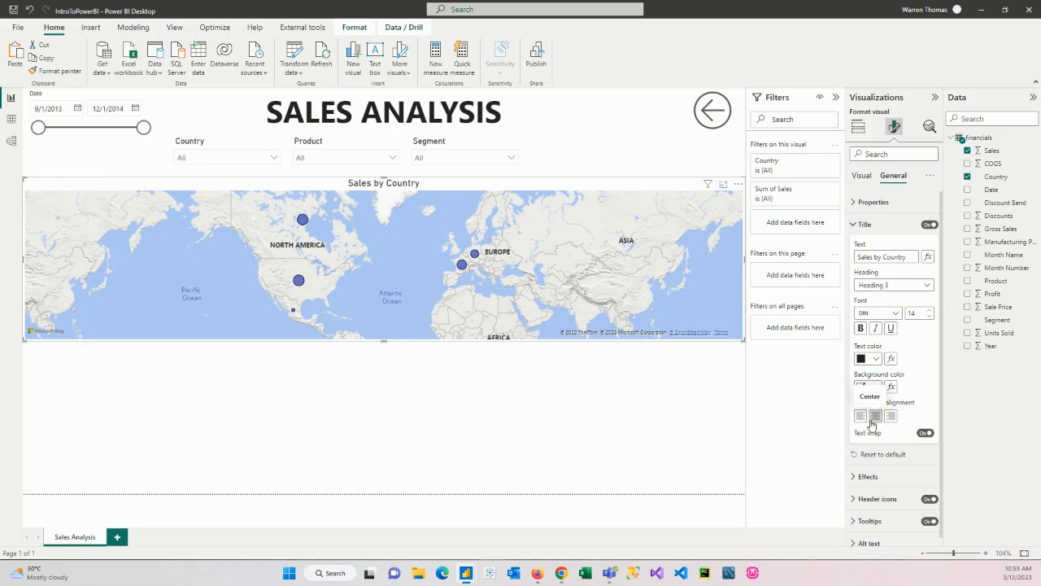
click(860, 416)
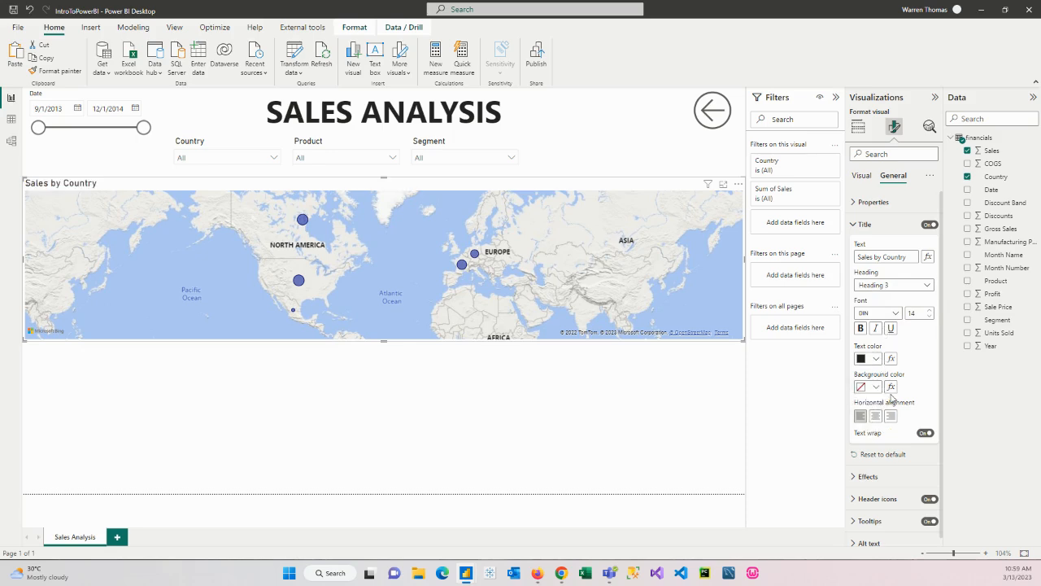
scroll(892, 396, down, 1)
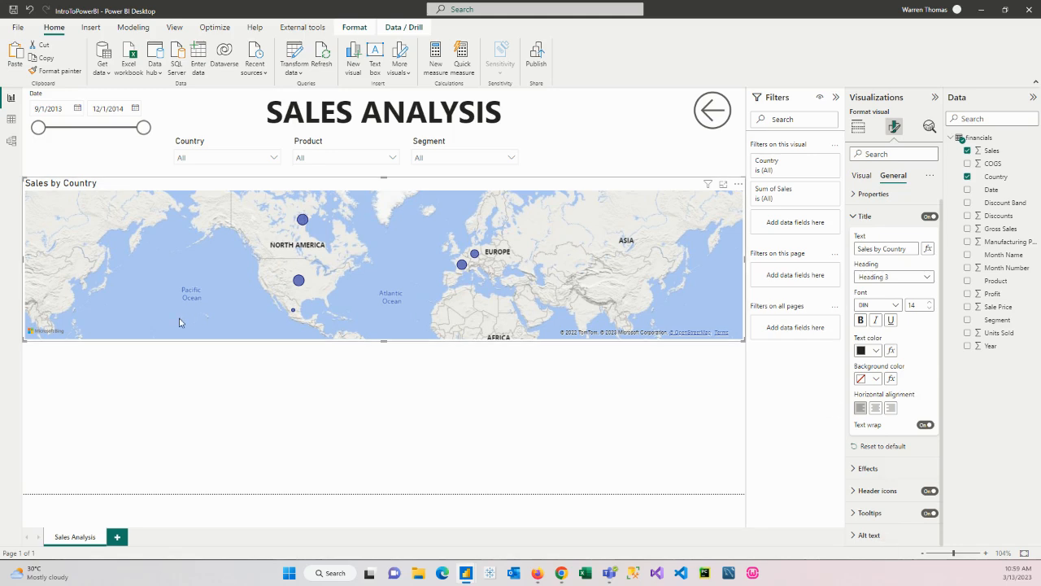
Reduce the map's height slightly from its lower edge and deselect it
drag(385, 340, 383, 320)
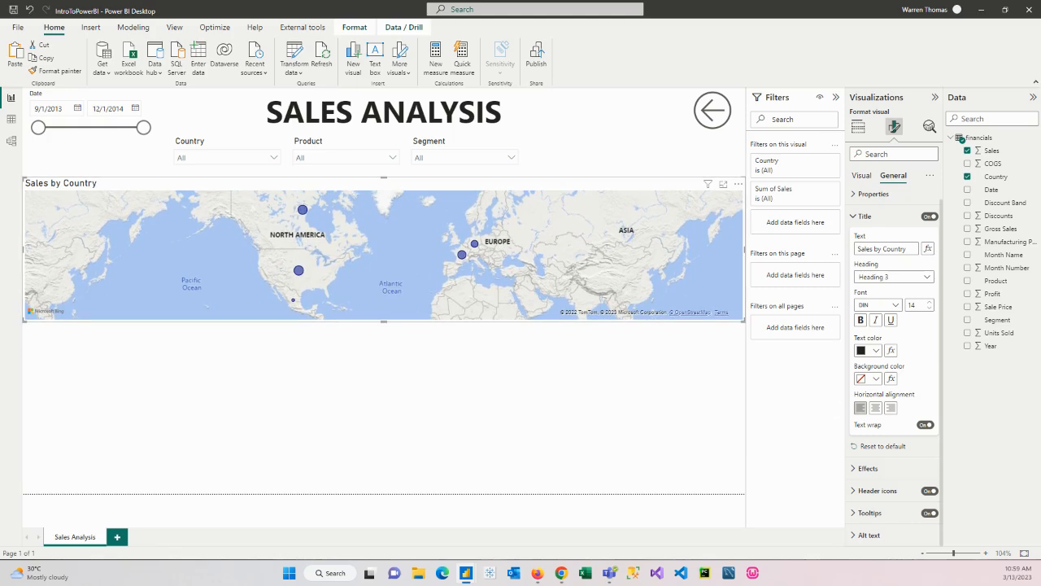
click(49, 346)
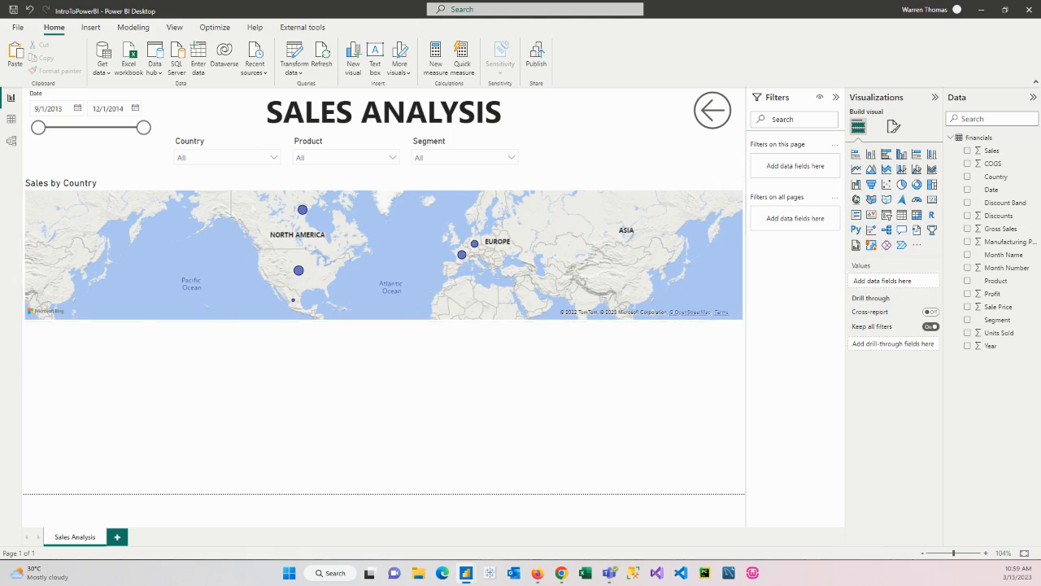
Add a stacked column chart below the map, shrink it to about a quarter of the page width, and collapse the Filters pane
click(872, 155)
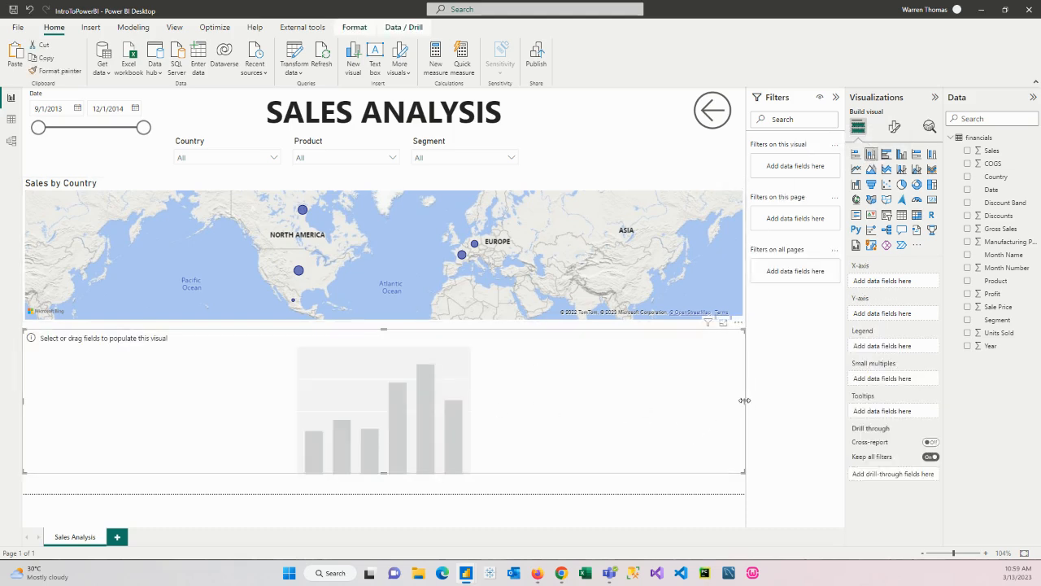
drag(745, 400, 701, 410)
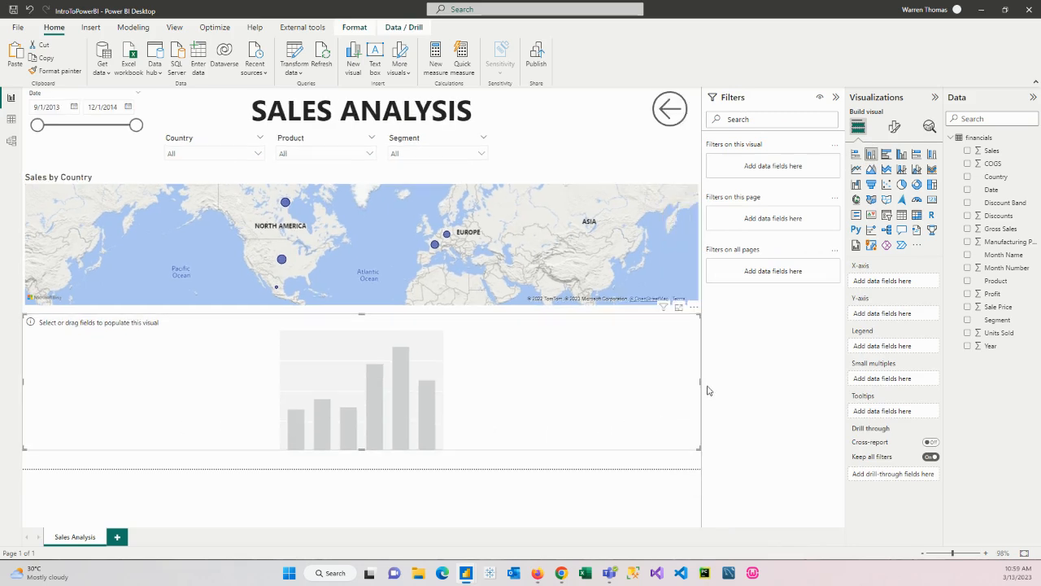
drag(700, 381, 762, 384)
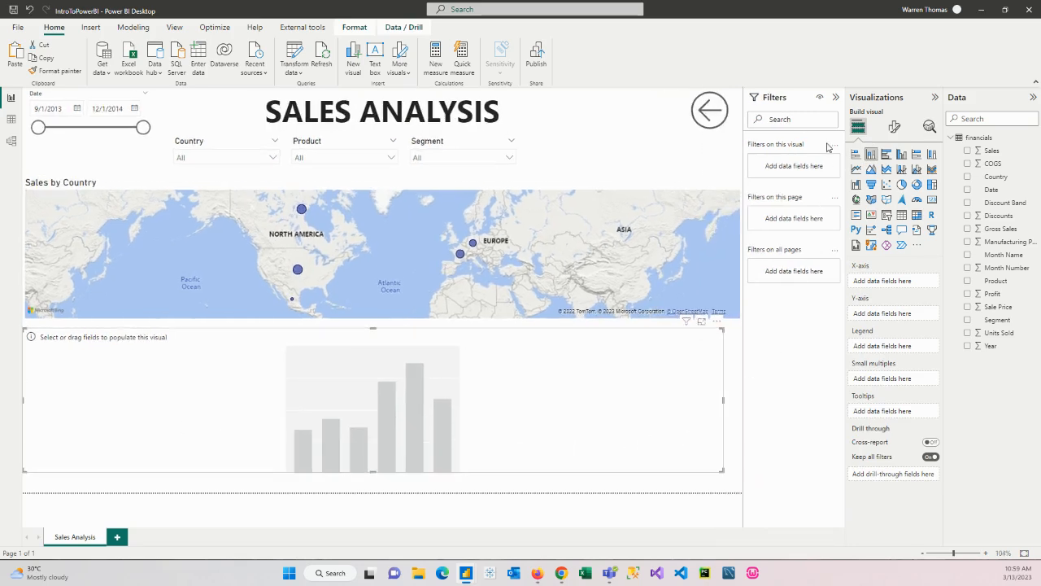
click(835, 97)
drag(786, 438, 235, 432)
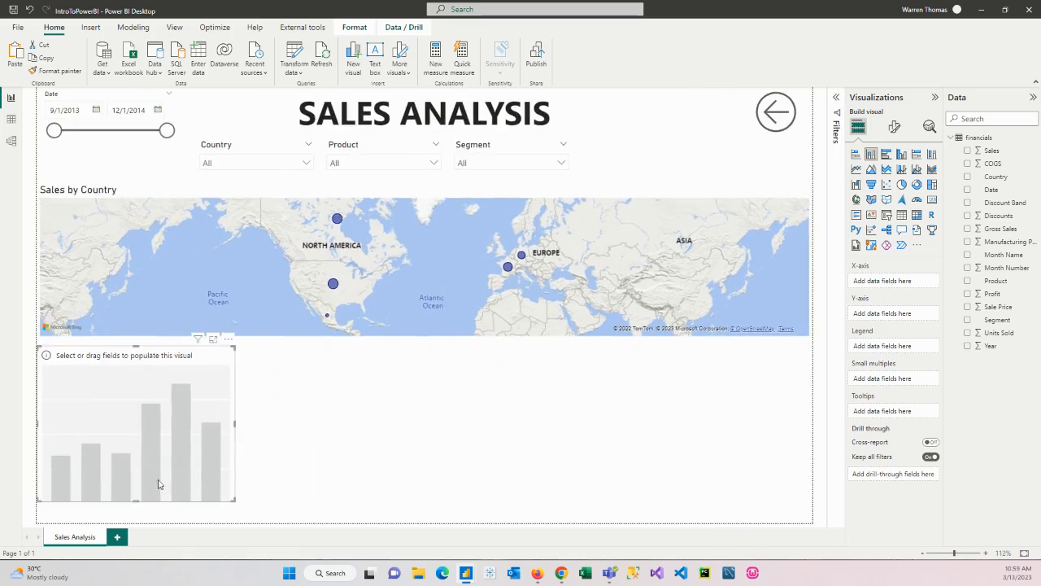
drag(137, 498, 138, 444)
drag(218, 377, 219, 370)
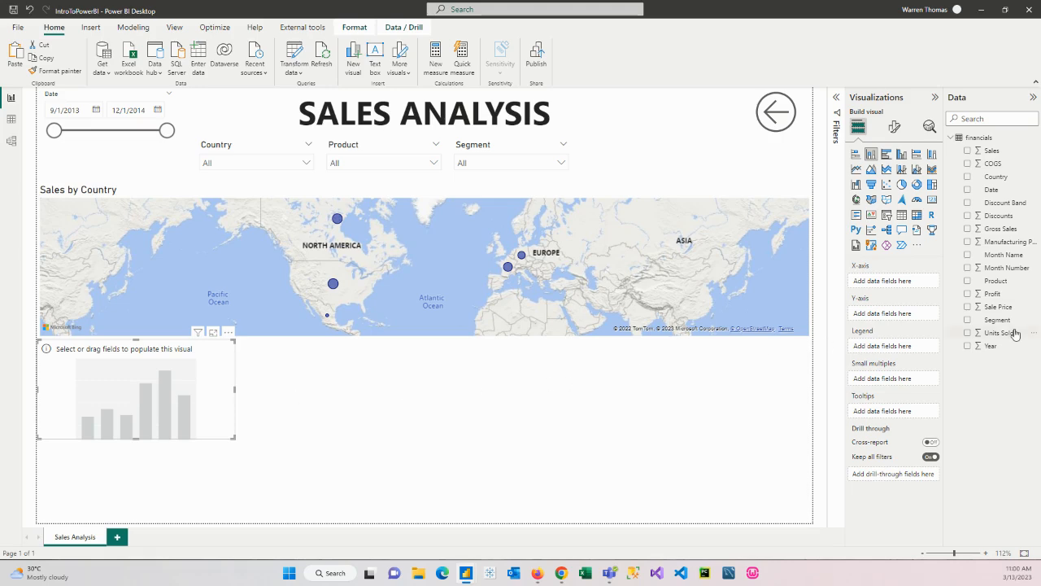
Put Year, Month Number and Date, in that order, on the column chart's X-axis
drag(997, 346, 902, 285)
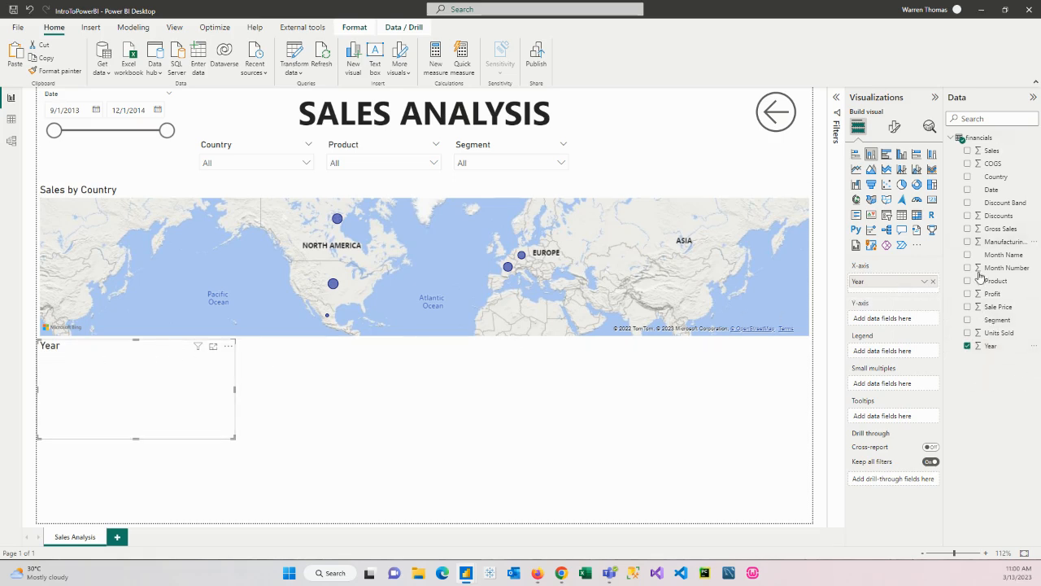
drag(1000, 268, 895, 293)
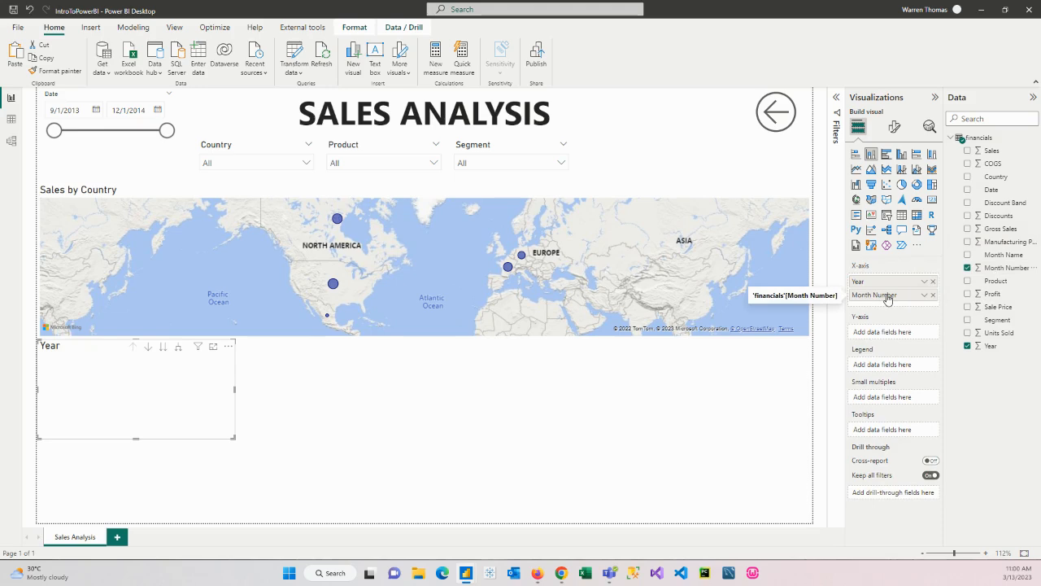
drag(994, 190, 911, 302)
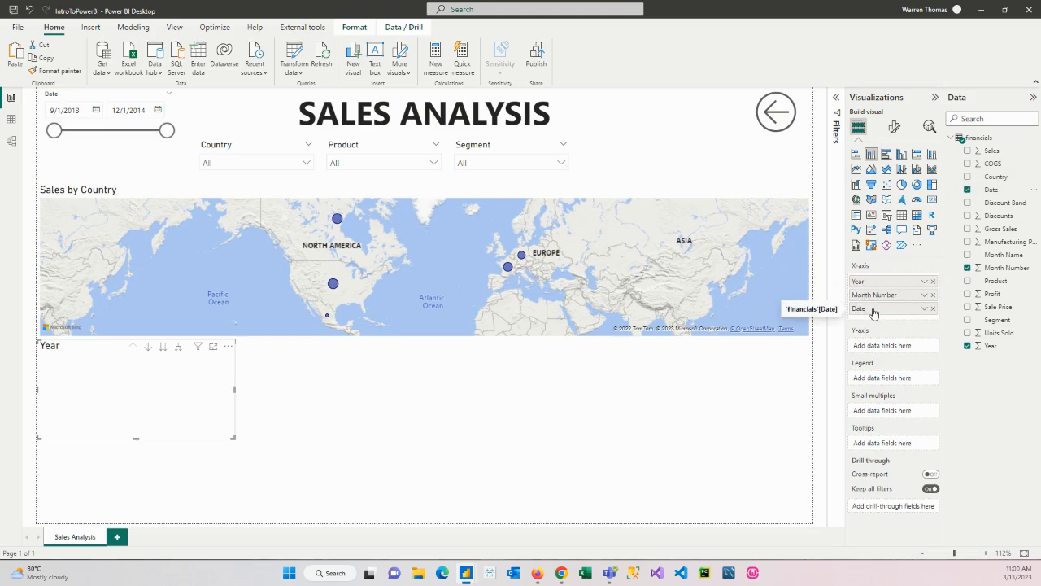
click(925, 282)
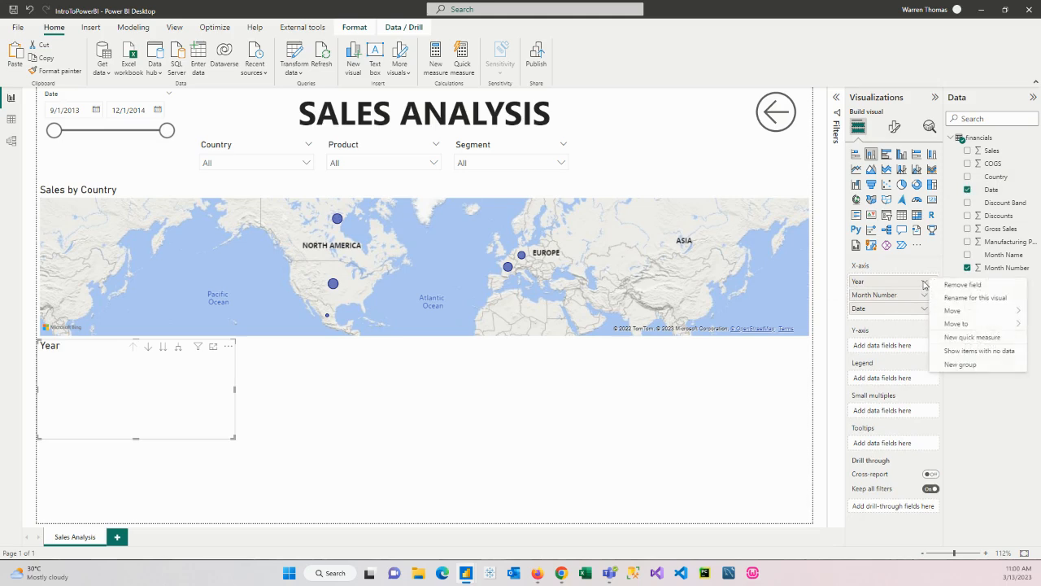
click(925, 294)
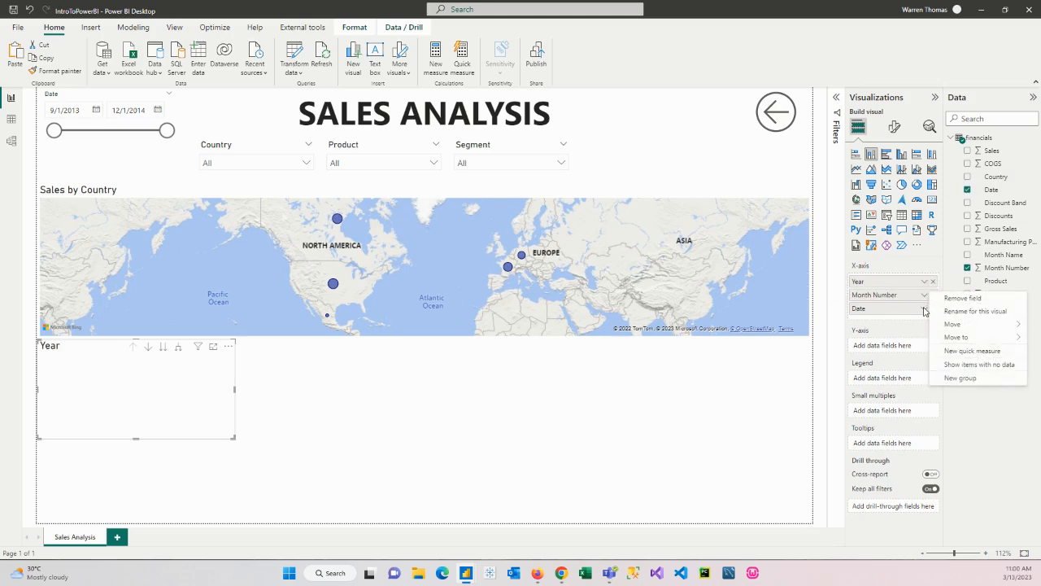
click(924, 309)
click(484, 455)
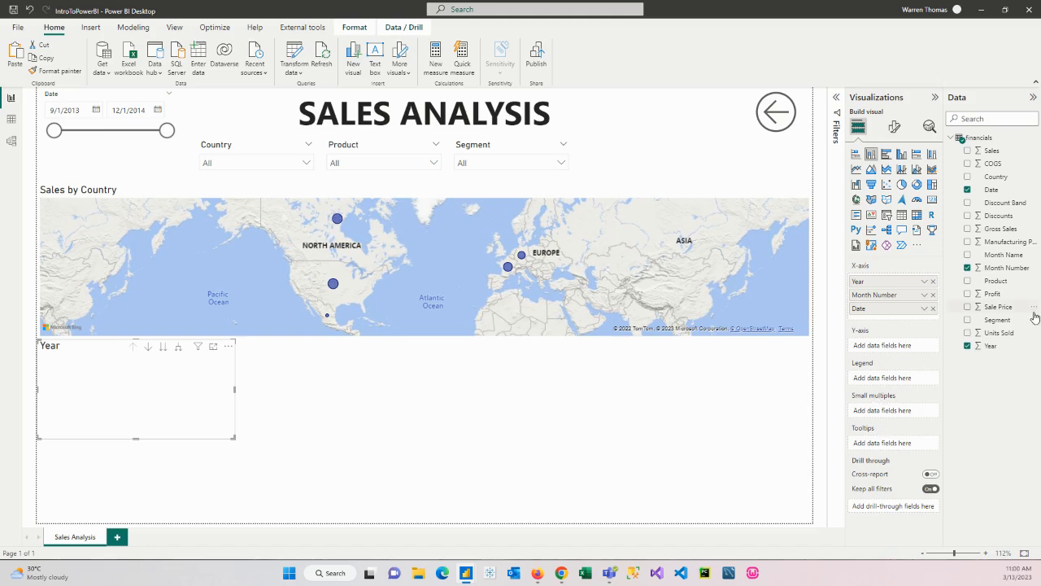
Add Sales, COGS and Profit to the column chart's Y-axis
drag(990, 152, 887, 350)
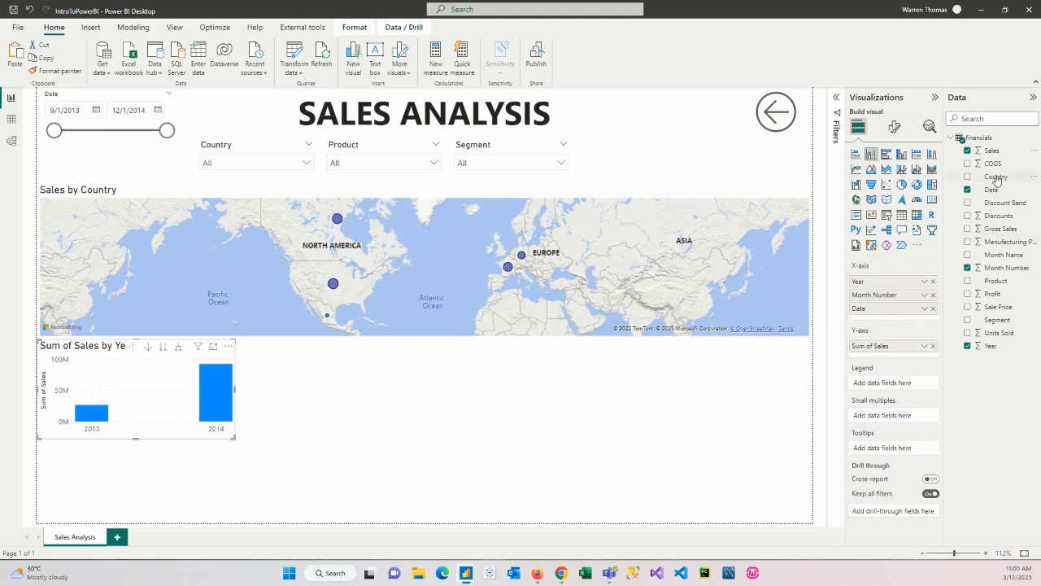
drag(991, 168, 910, 358)
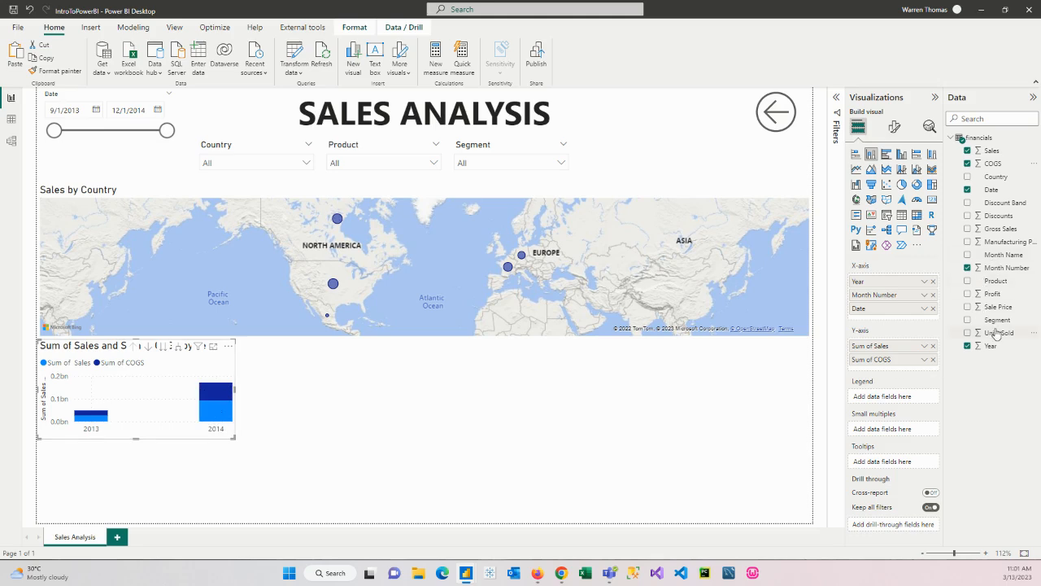
drag(988, 296, 910, 367)
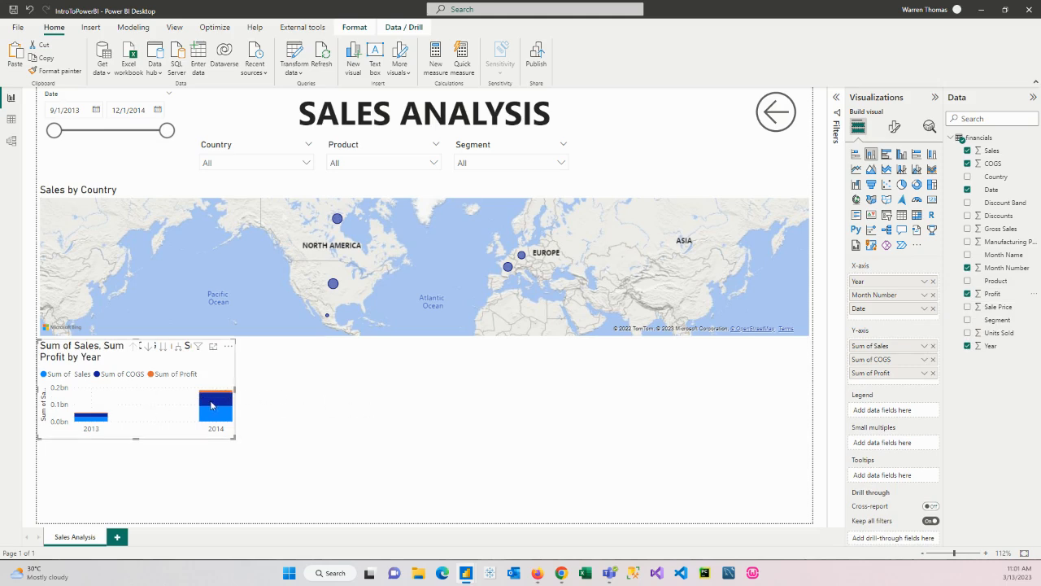
Enable drill-down on the column chart, drill into 2014 and month 12, and drill back up to the year level
click(148, 346)
click(216, 406)
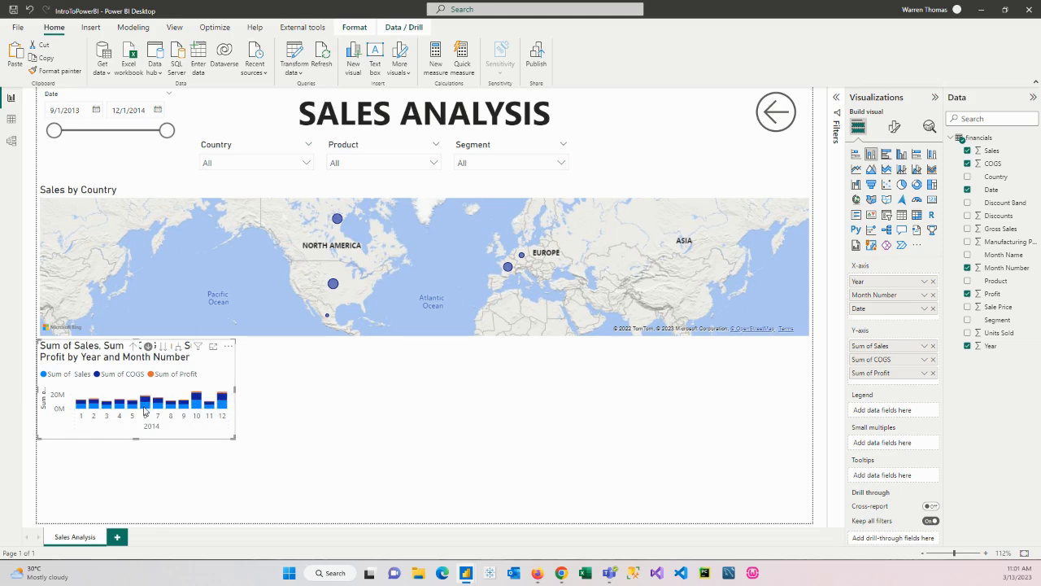
mouse_move(147, 405)
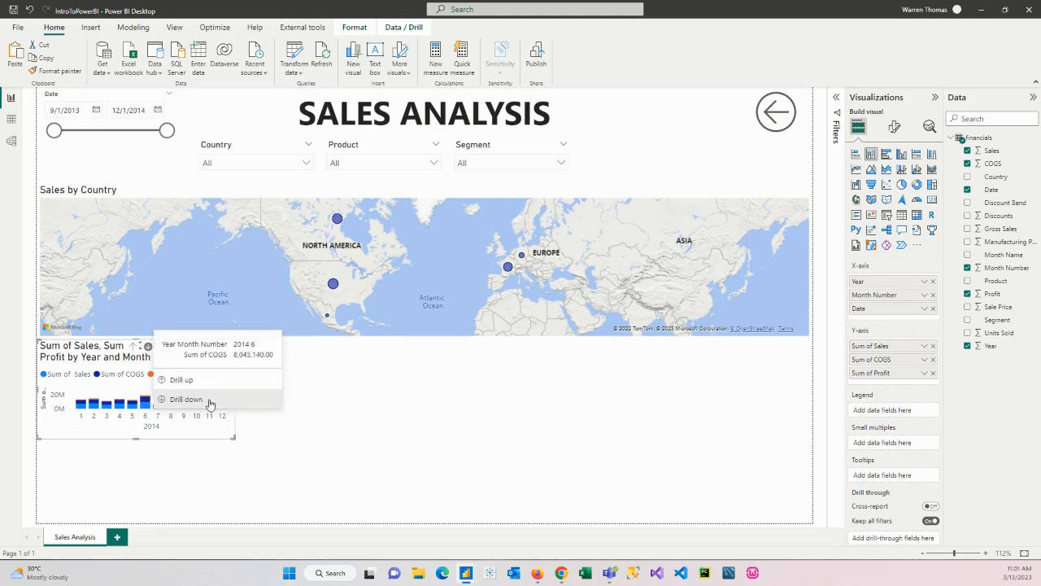
click(223, 402)
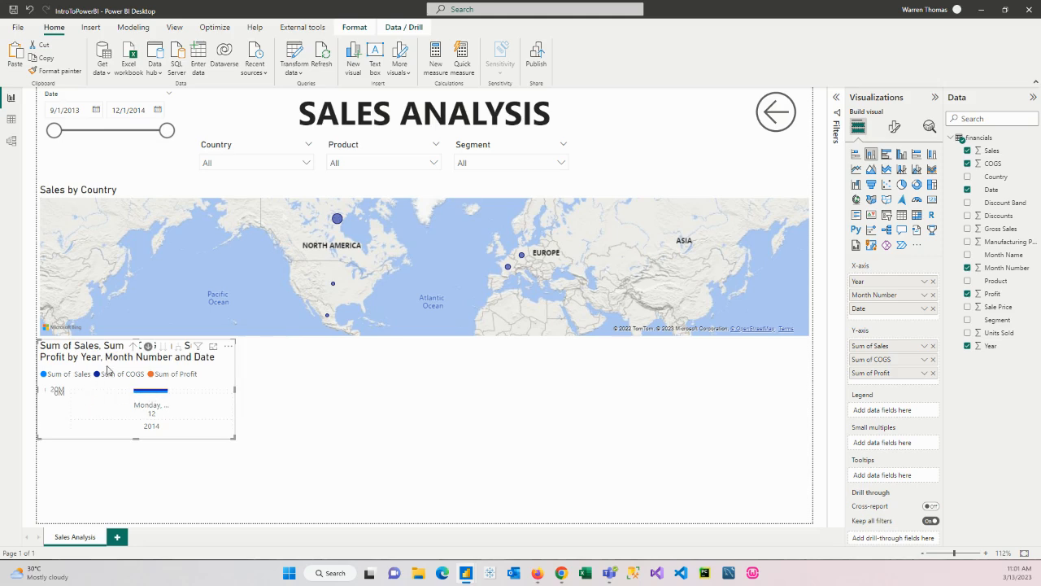
click(133, 346)
click(133, 345)
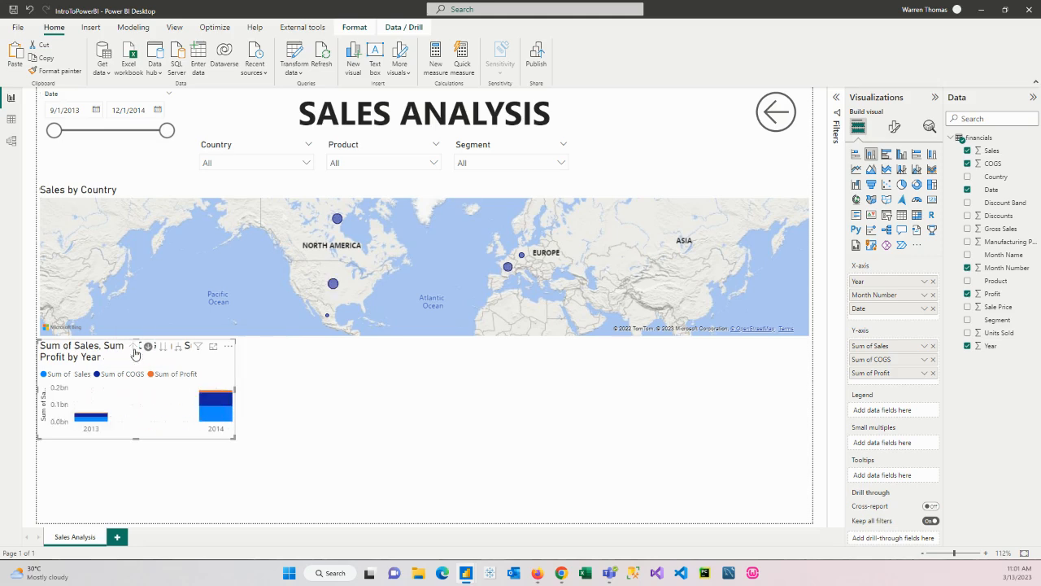
Make the column chart slightly wider and shorter, and place a copy of it directly below
mouse_move(235, 439)
mouse_down()
mouse_move(230, 425)
mouse_move(238, 430)
mouse_up()
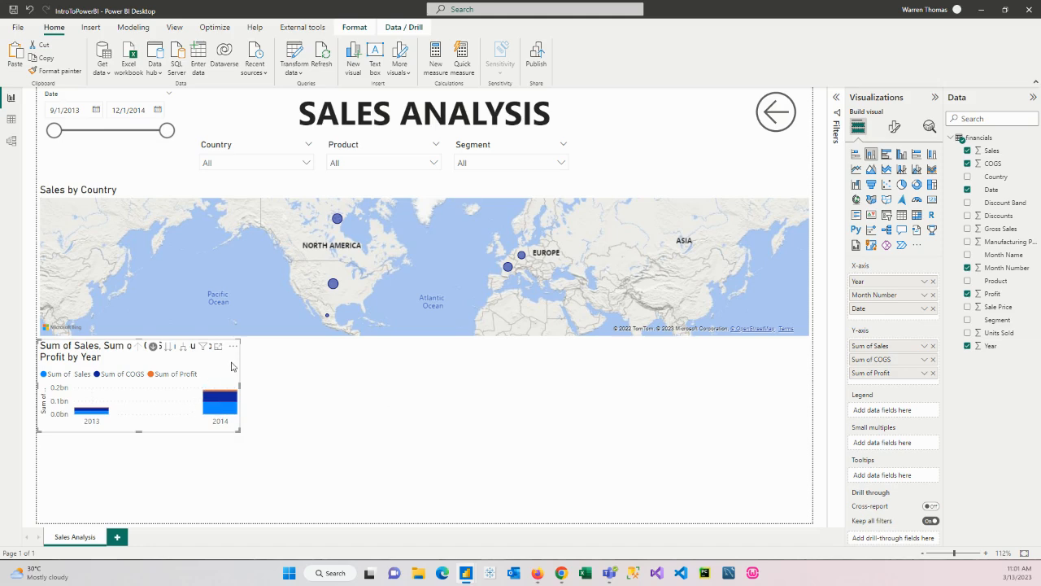
click(14, 56)
drag(193, 372, 164, 496)
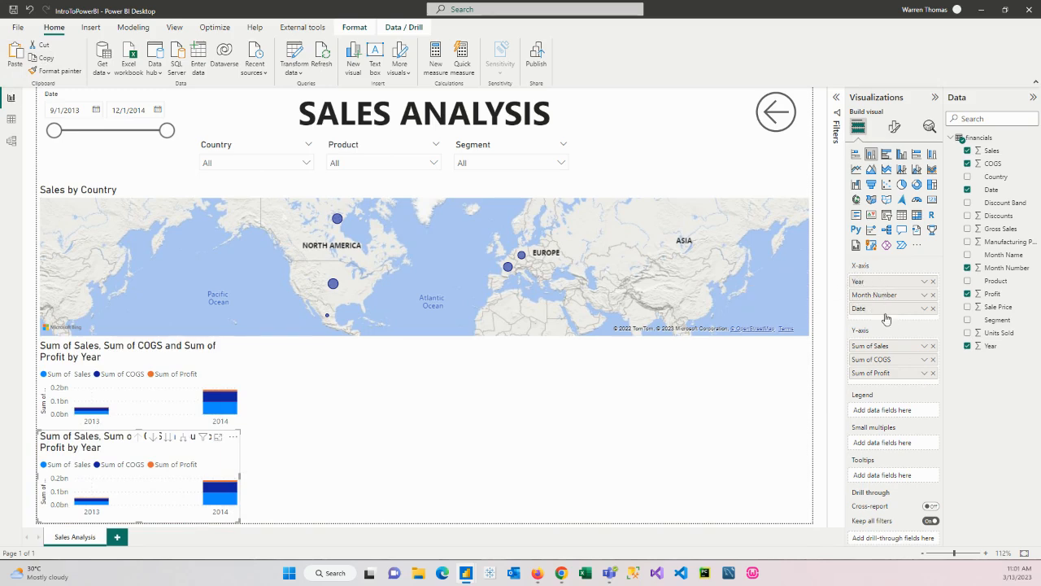
In the copied chart, replace Year with Product on the X-axis, remove Month Number and Date, and widen the chart slightly
drag(996, 281, 895, 280)
click(933, 295)
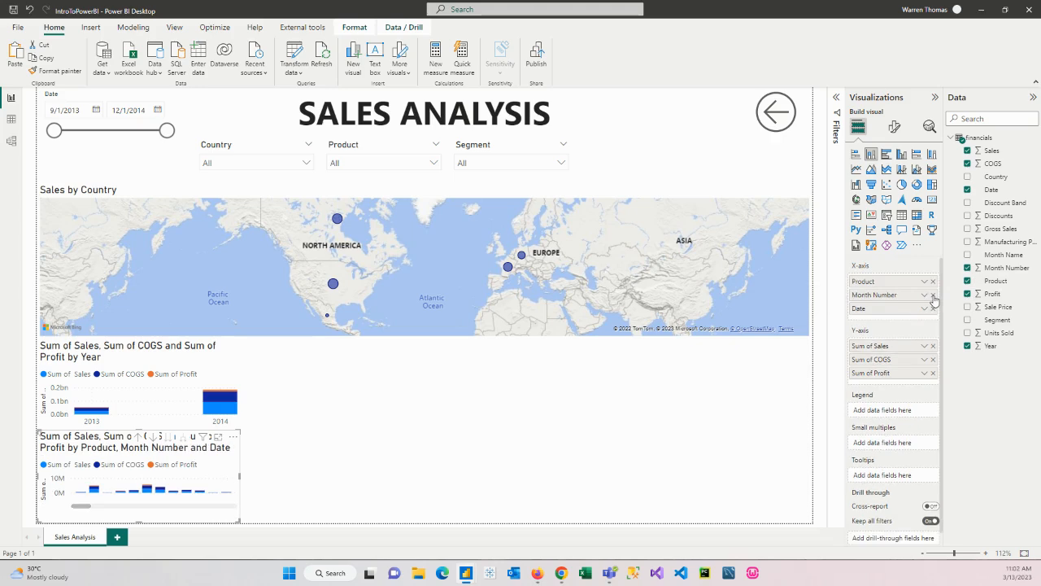
click(934, 295)
click(933, 294)
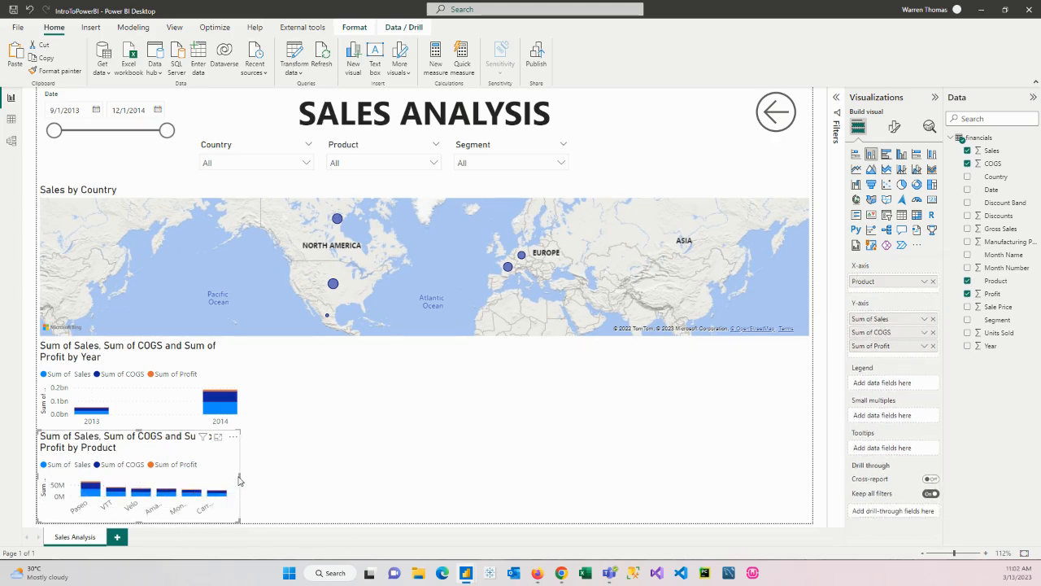
drag(239, 480, 246, 480)
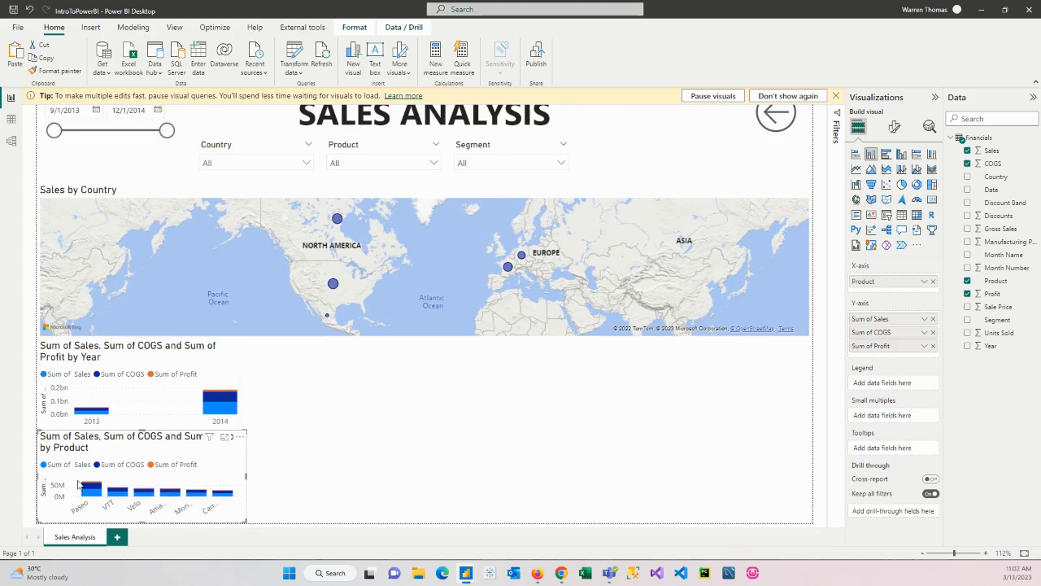
Change both the yearly chart and the product chart to clustered column charts
click(209, 380)
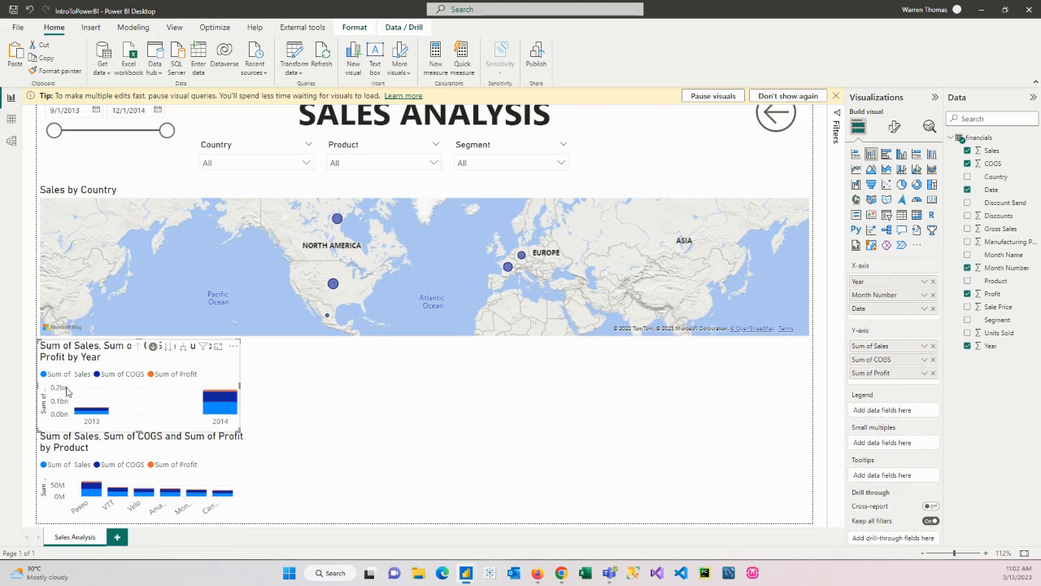
click(903, 155)
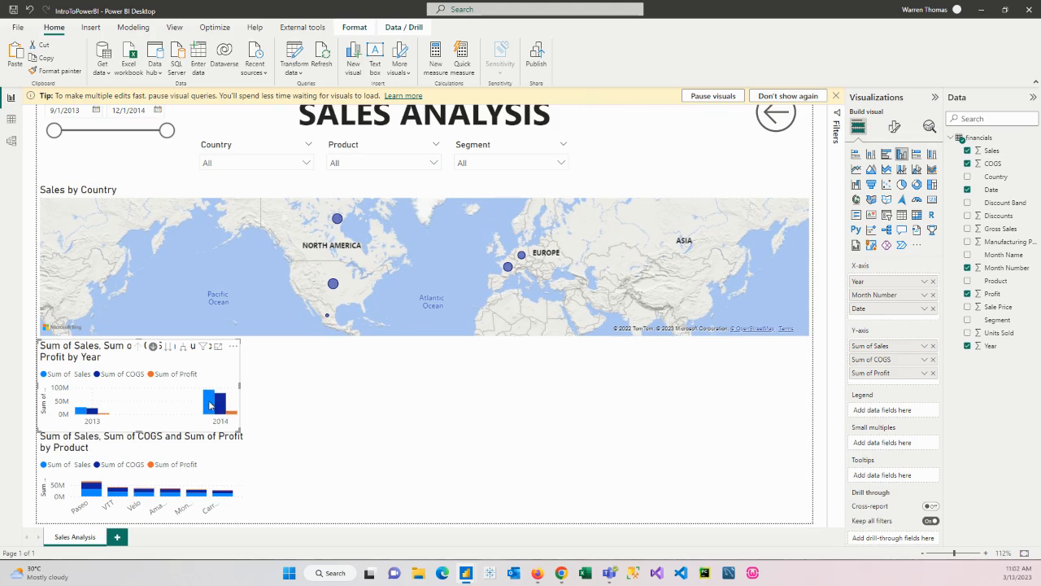
click(209, 479)
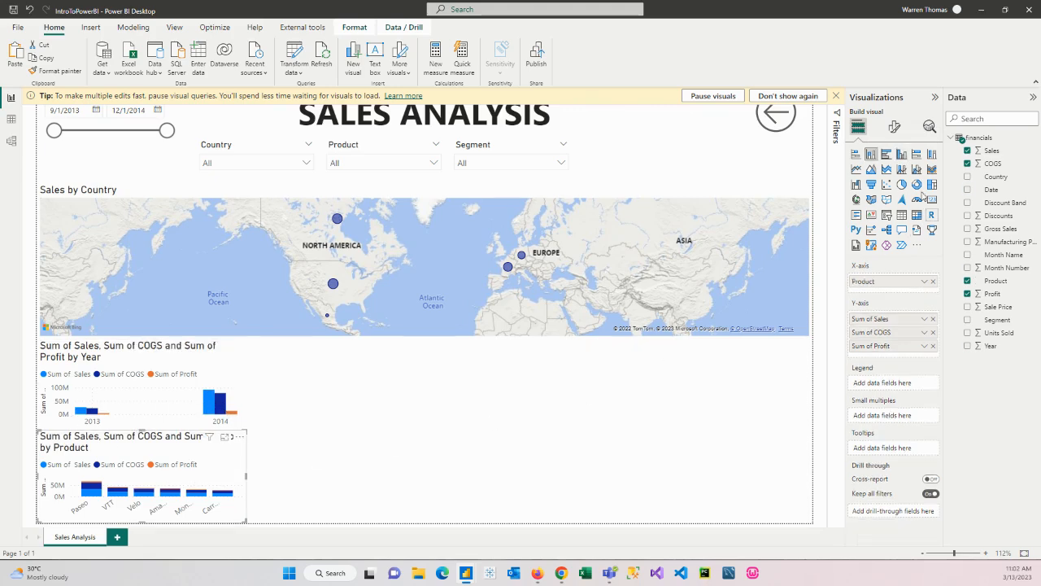
click(901, 154)
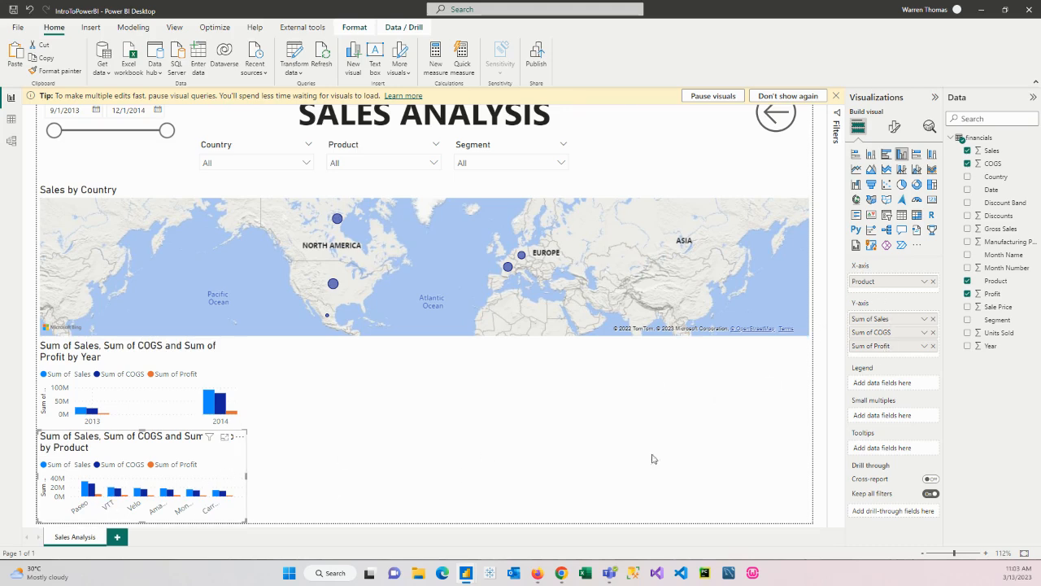
Try swapping the product chart's axes, with Sales, COGS and Profit on X and Product on Y, and delete the chart
drag(896, 311, 887, 282)
drag(887, 342, 887, 293)
drag(887, 348, 889, 308)
click(922, 346)
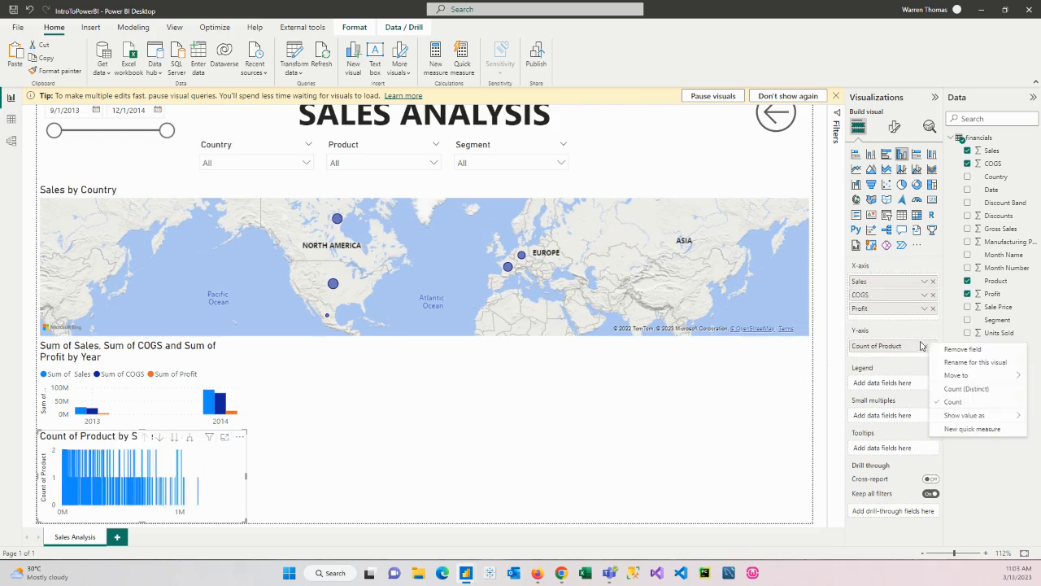
click(944, 404)
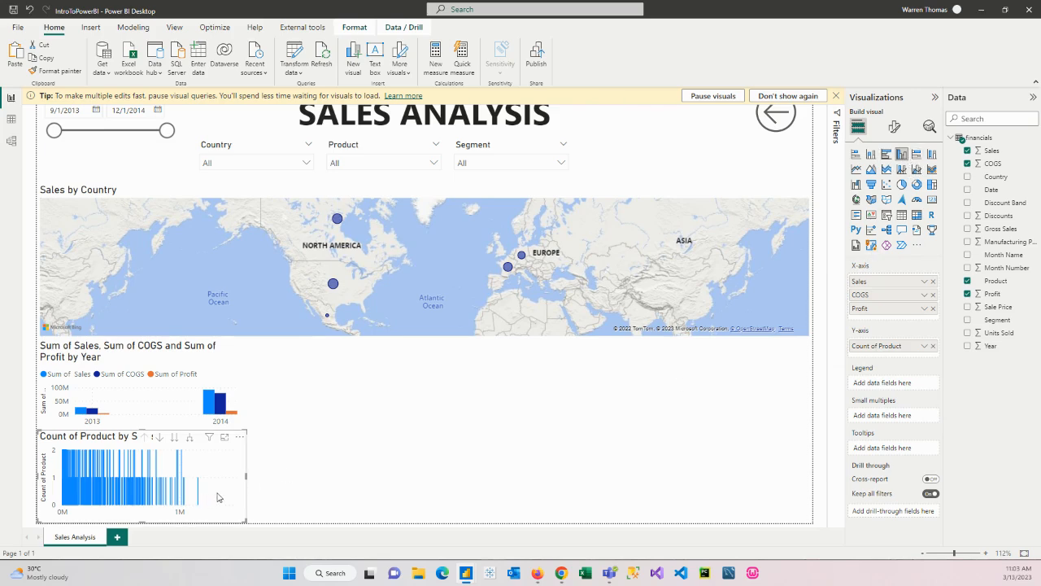
key(Delete)
Duplicate the yearly clustered column chart and place the copy to its lower right, at the page's bottom edge
click(179, 399)
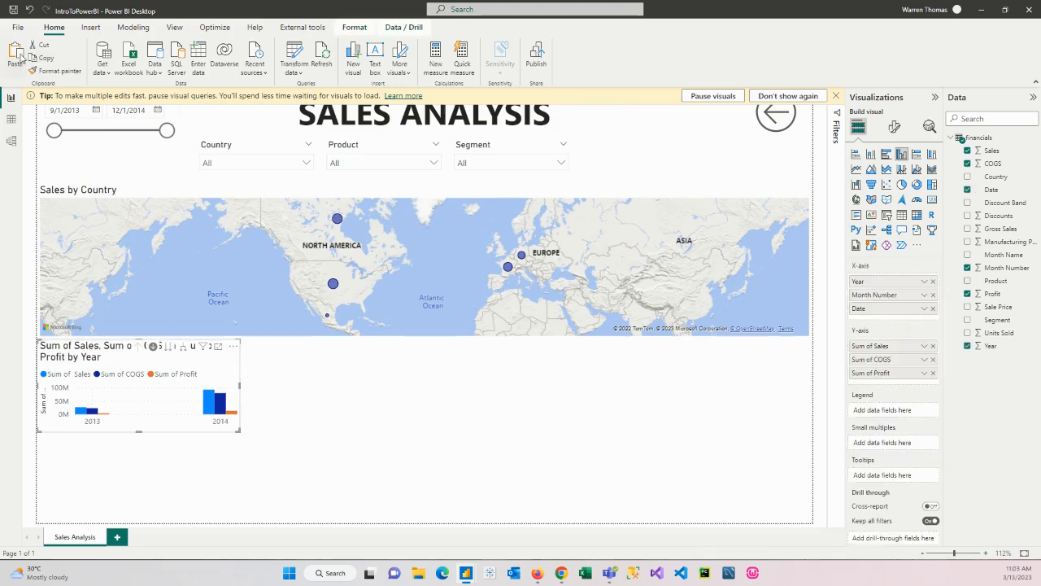
key(ctrl+c)
key(ctrl+v)
drag(193, 409, 429, 494)
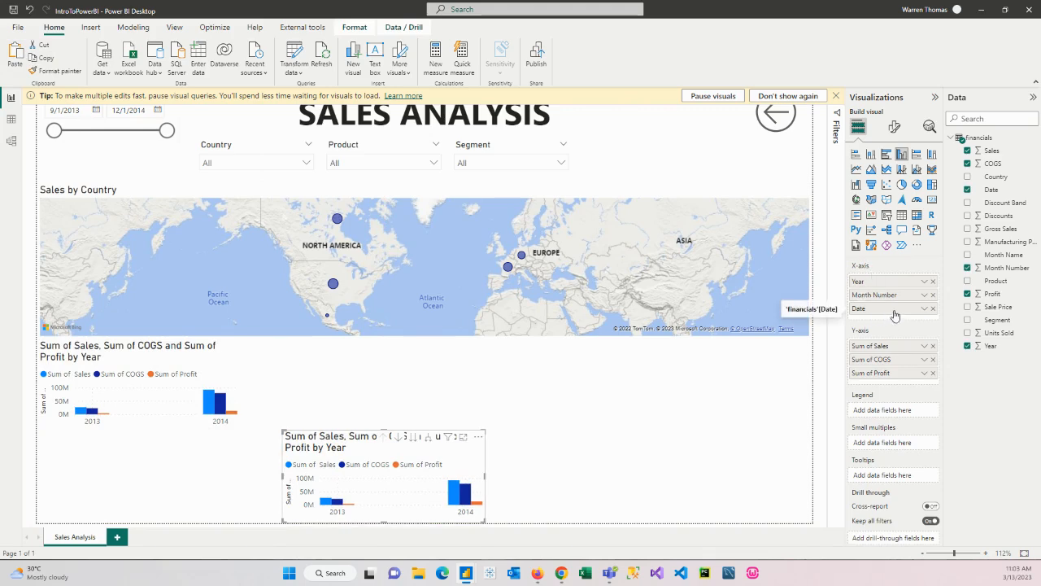
Change the copy to a clustered bar chart, move it up beside the yearly chart, and extend it to the page's bottom edge
click(886, 154)
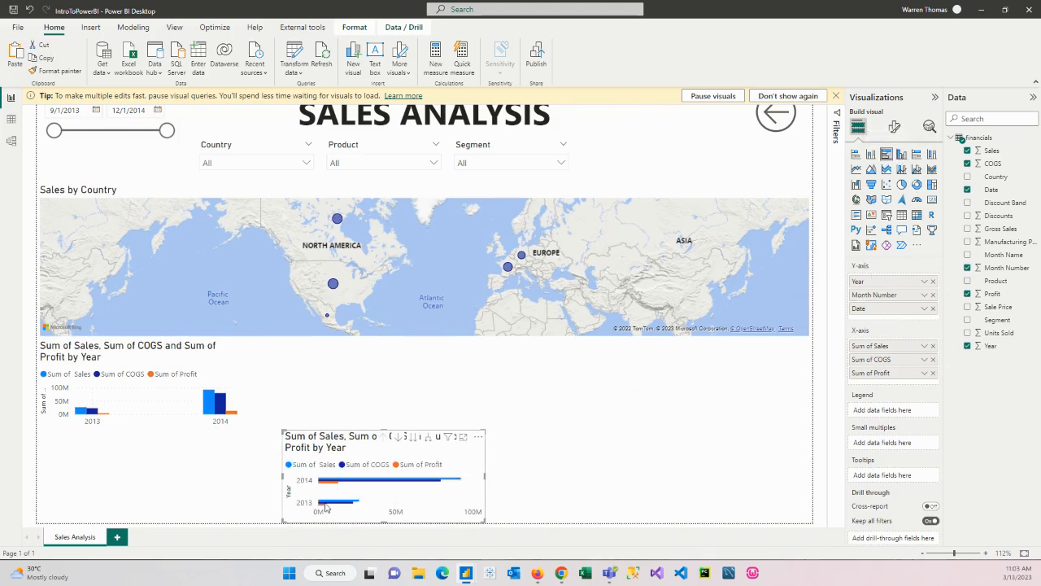
drag(362, 442, 362, 379)
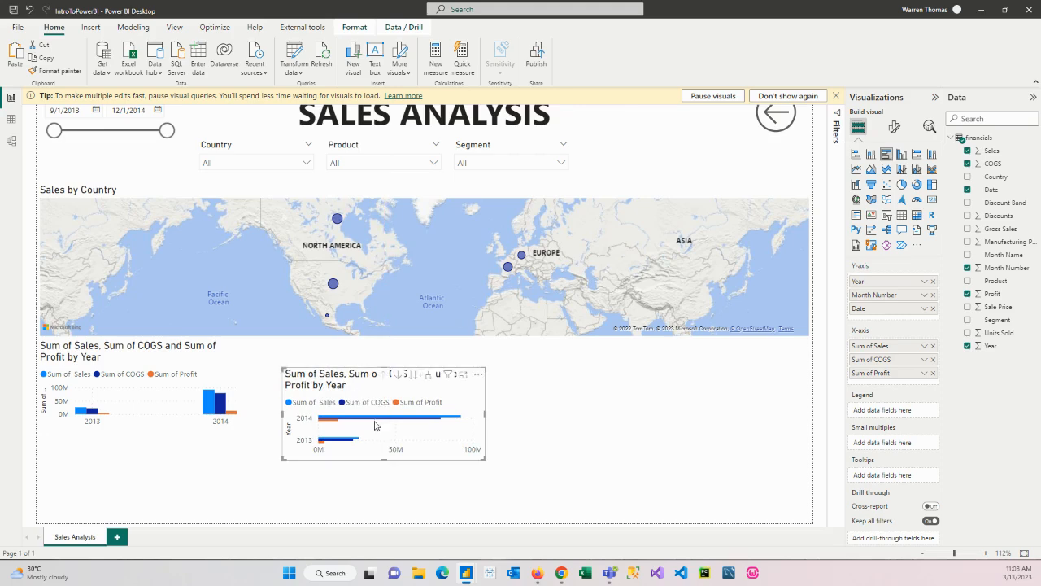
drag(389, 460, 392, 524)
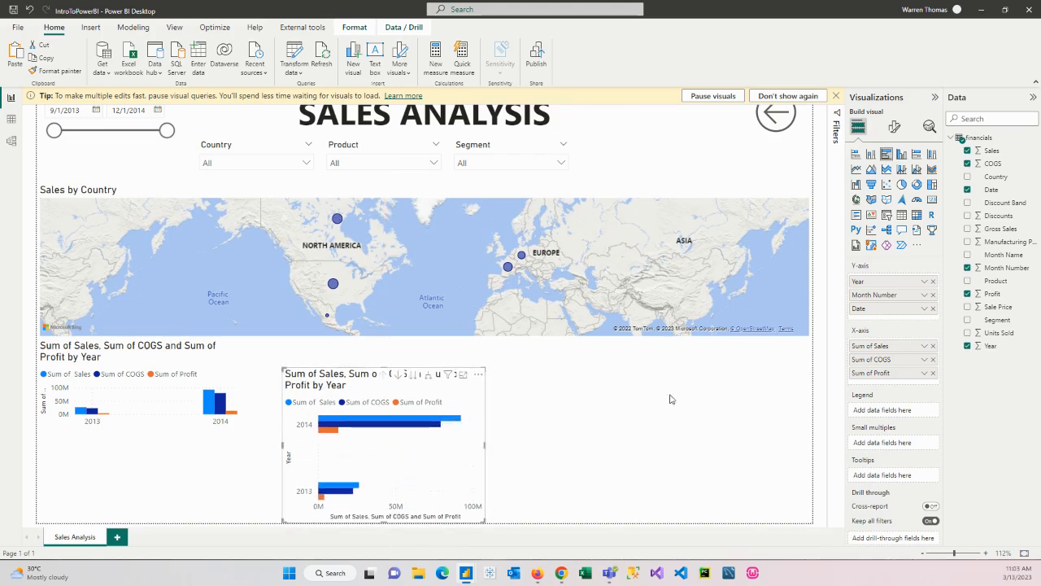
Replace the year, month number and date fields on the bar chart's Y-axis with Product, and place the chart below the yearly chart
drag(999, 283, 920, 281)
click(933, 294)
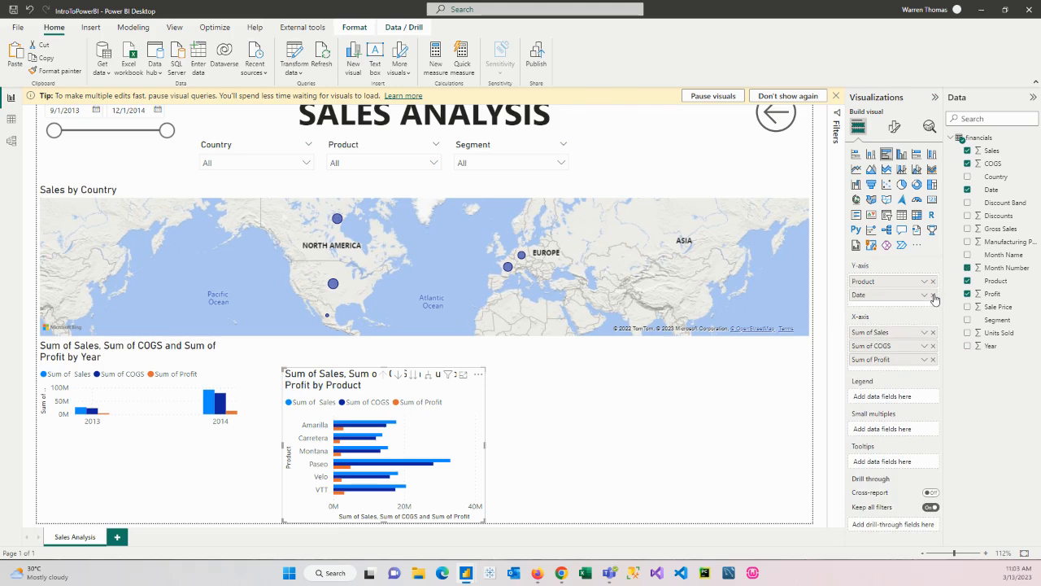
click(934, 295)
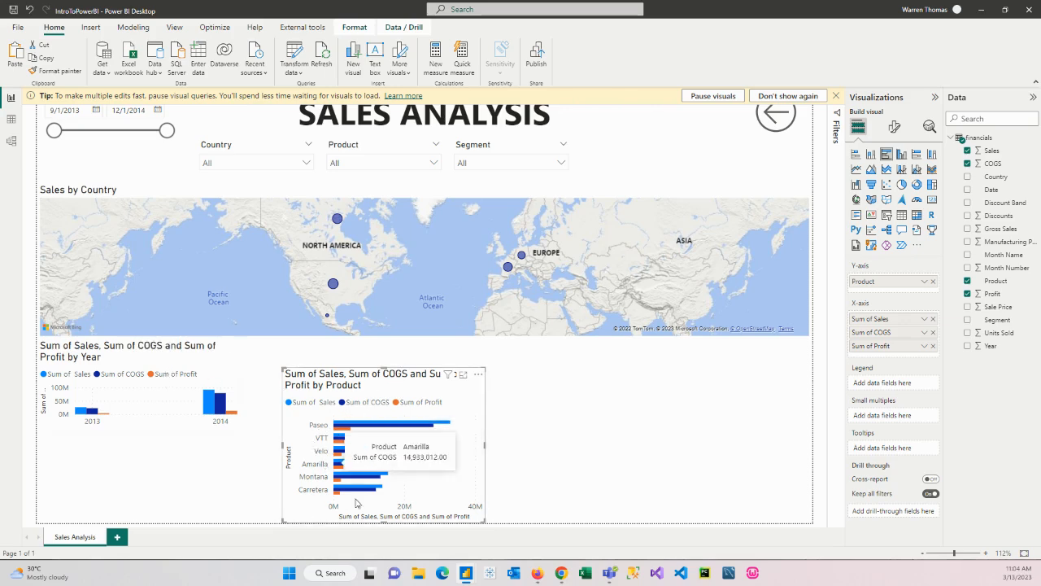
drag(383, 367, 152, 444)
Permanently dismiss the tip about pausing visual queries and shorten the Sales by Country map from its lower edge
click(245, 238)
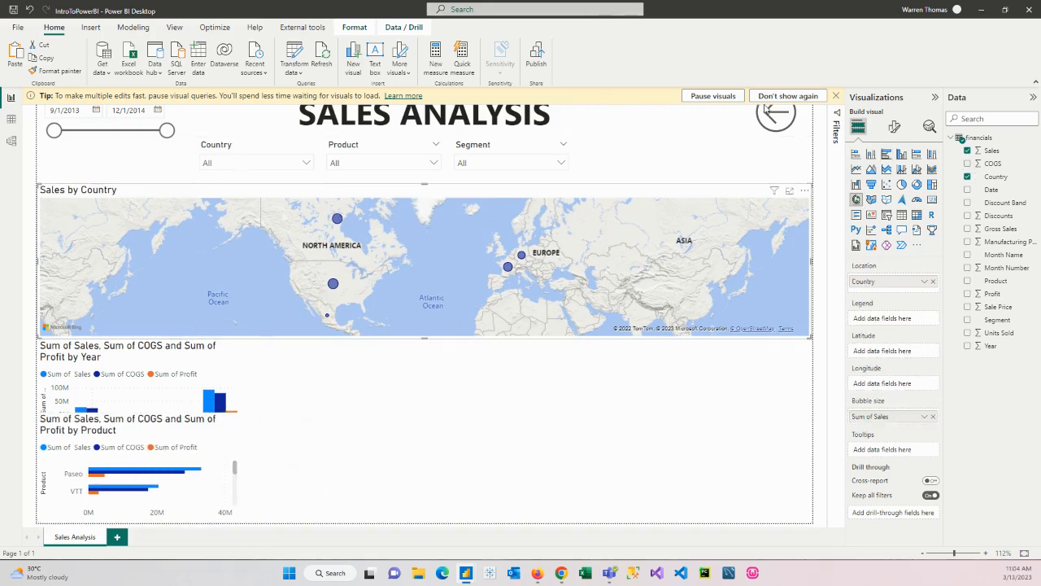
click(785, 96)
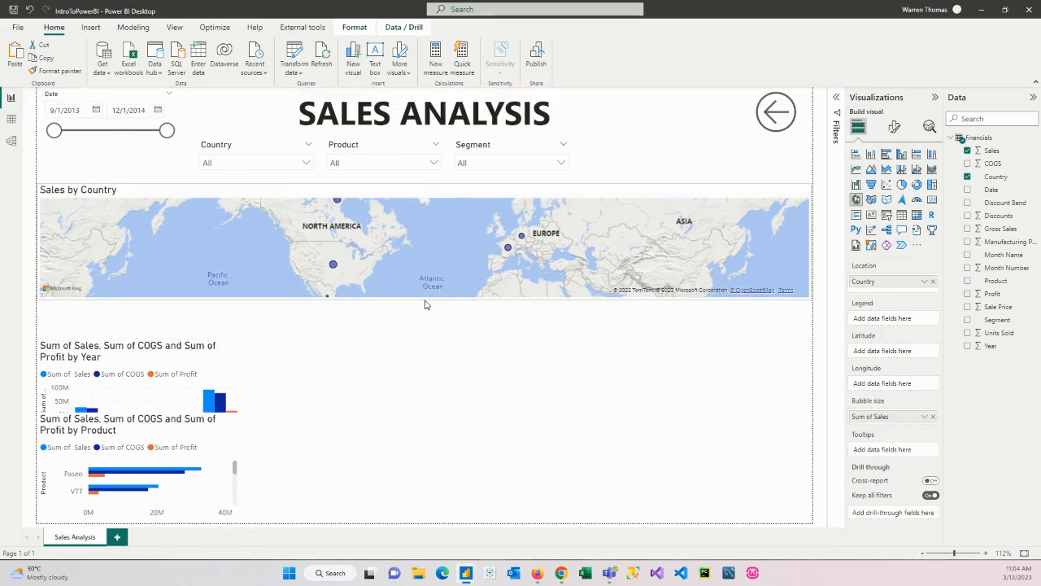
Move the yearly chart up directly beneath the map and extend the product chart upward to meet it
click(100, 359)
drag(128, 348, 128, 314)
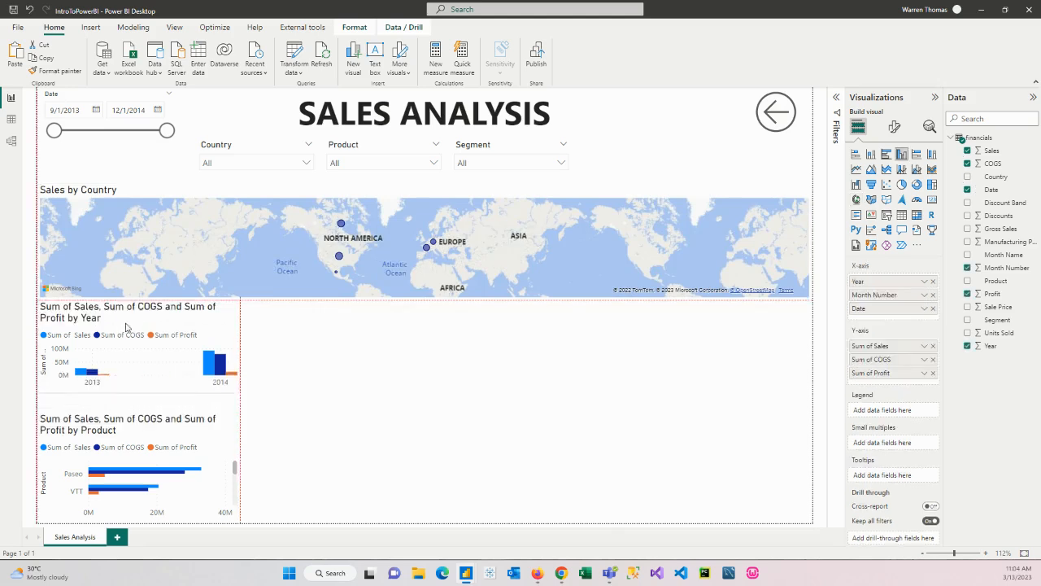
click(118, 421)
drag(139, 412, 139, 394)
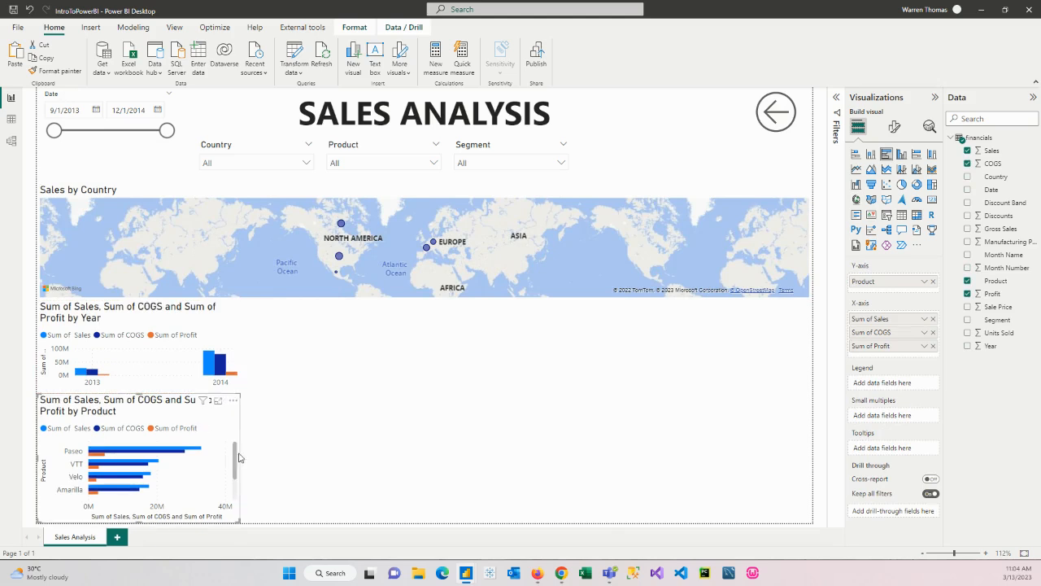
mouse_move(237, 460)
mouse_down()
mouse_move(233, 497)
mouse_move(237, 446)
mouse_up()
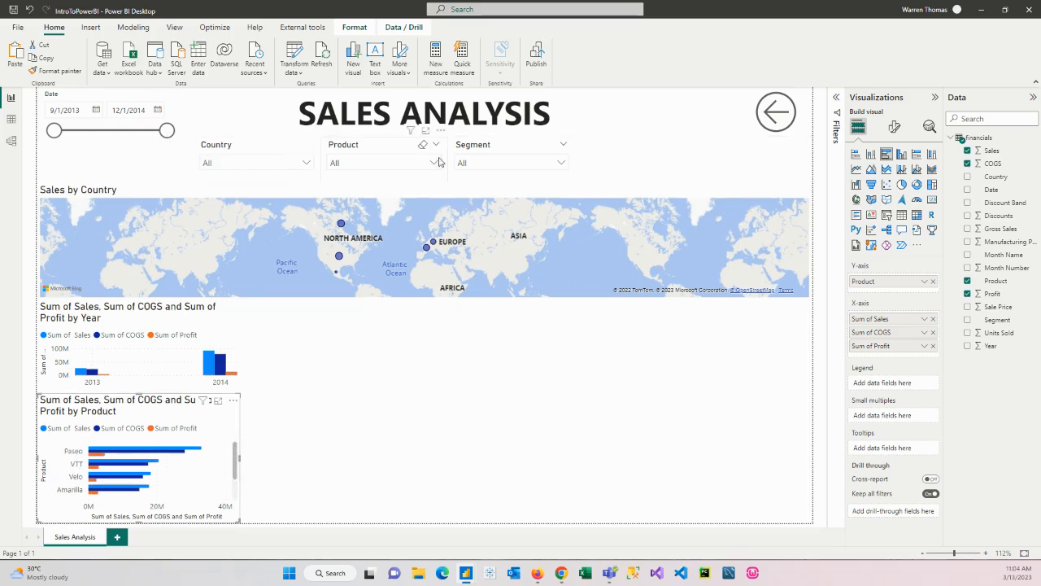
Move the Country and Product slicers between the title and the back arrow, and the Segment slicer beneath the date slicer
drag(269, 147, 680, 97)
drag(368, 151, 664, 146)
drag(517, 152, 102, 155)
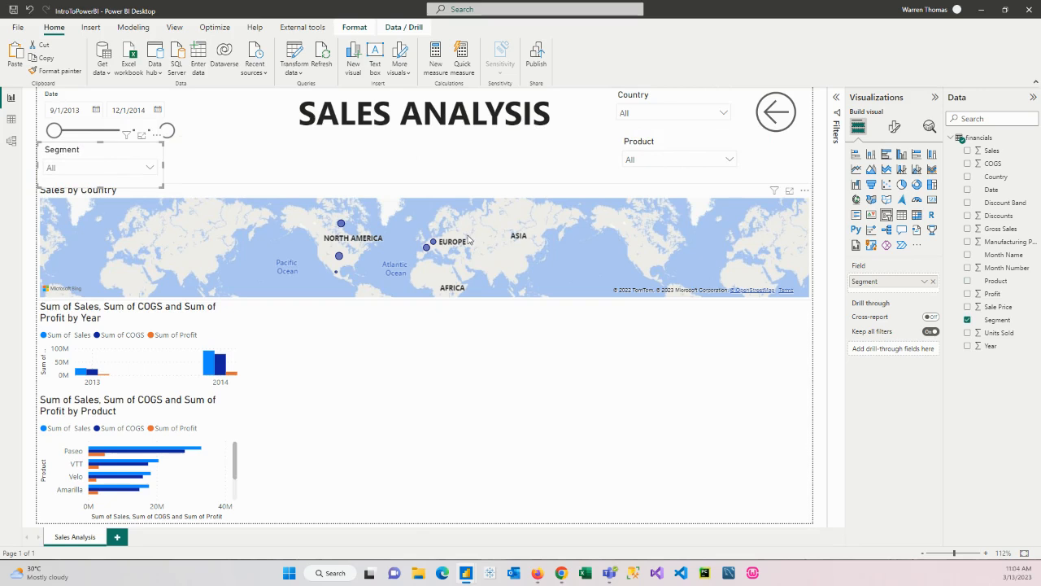
click(425, 197)
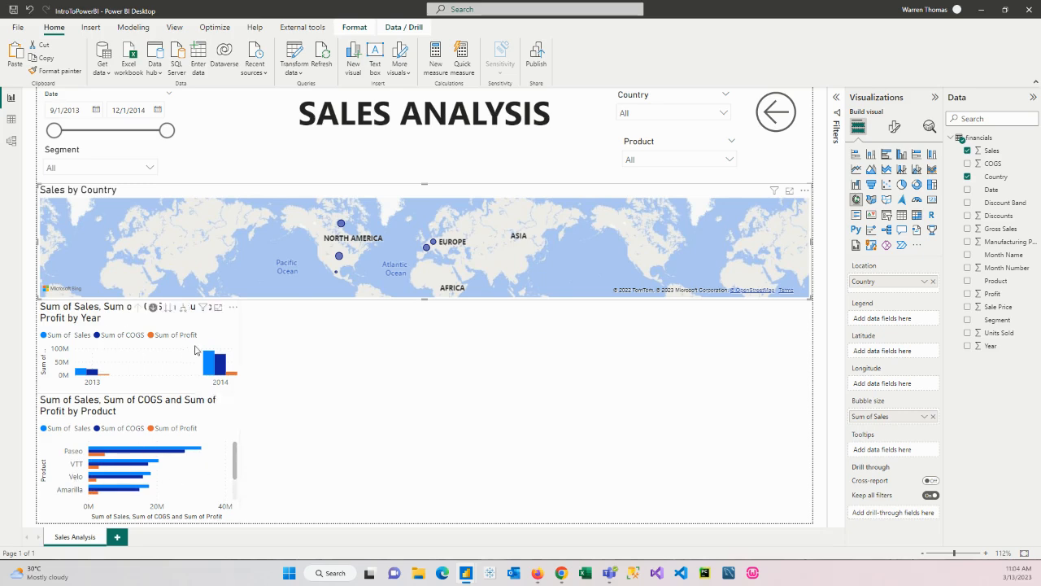
mouse_move(207, 372)
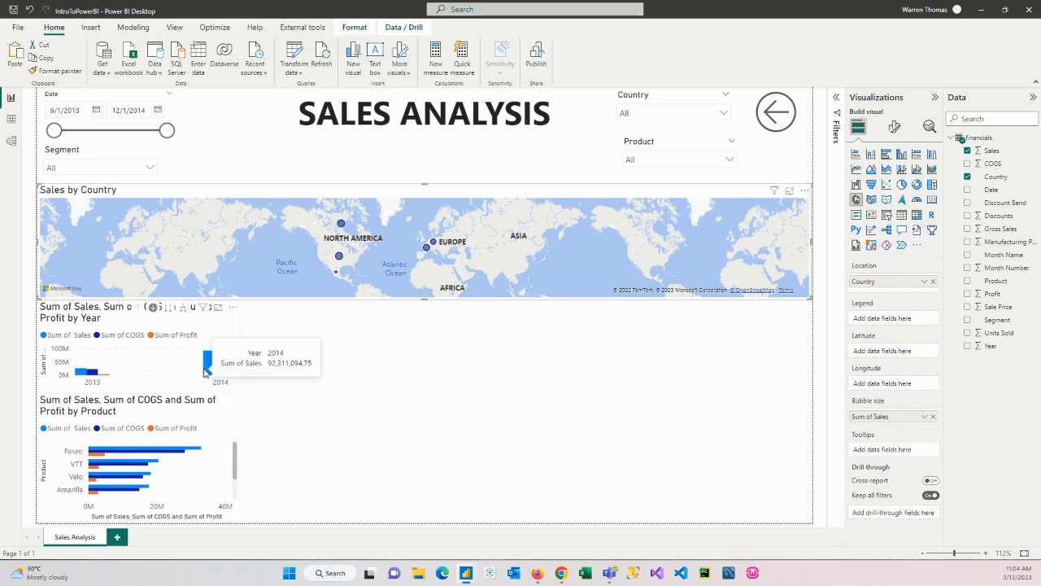
Insert an empty pie chart beside the yearly chart, narrow it to less than half its width, and make it slightly taller
click(355, 448)
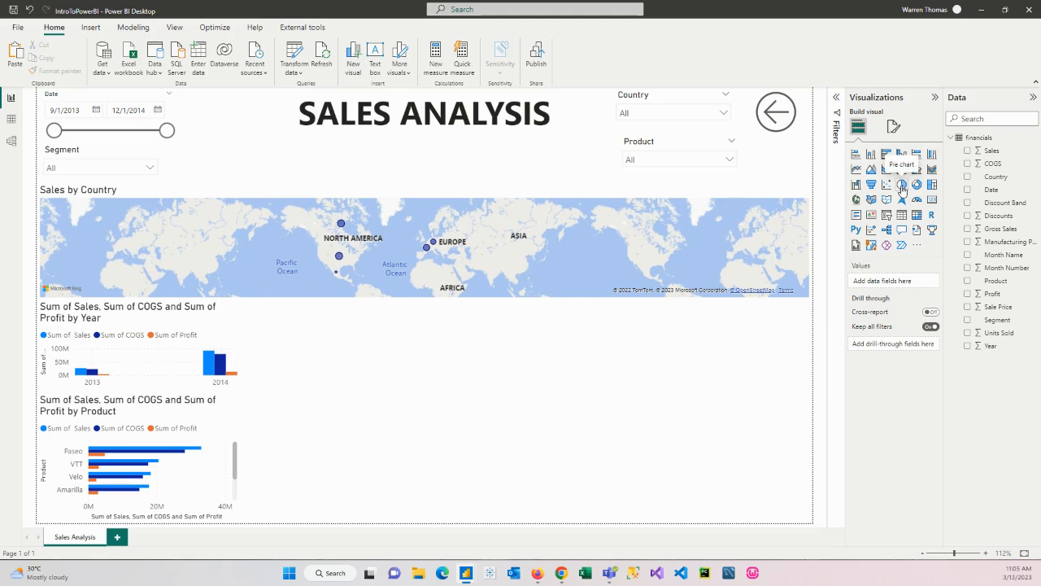
click(902, 185)
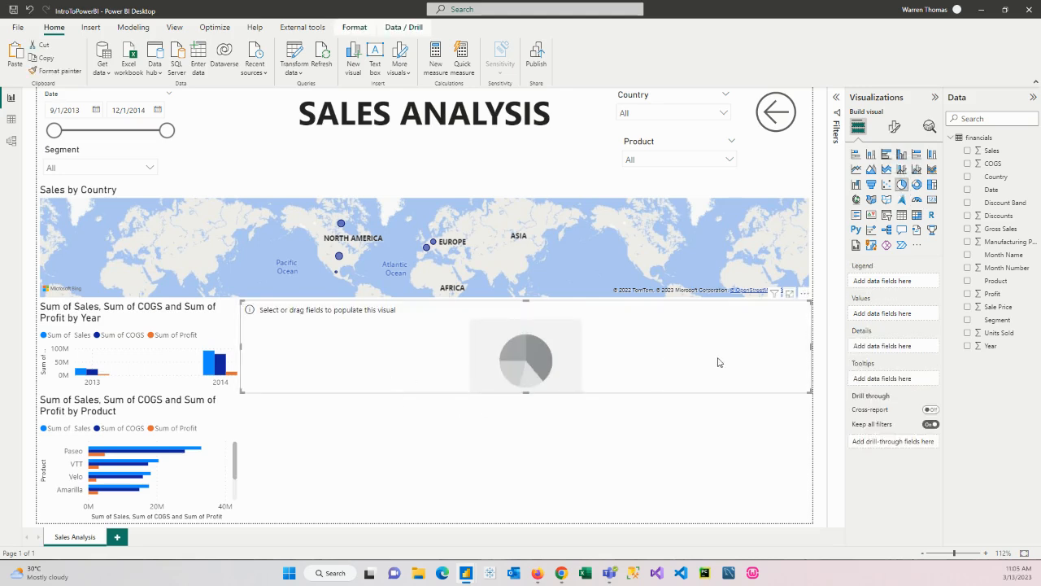
drag(811, 346, 418, 349)
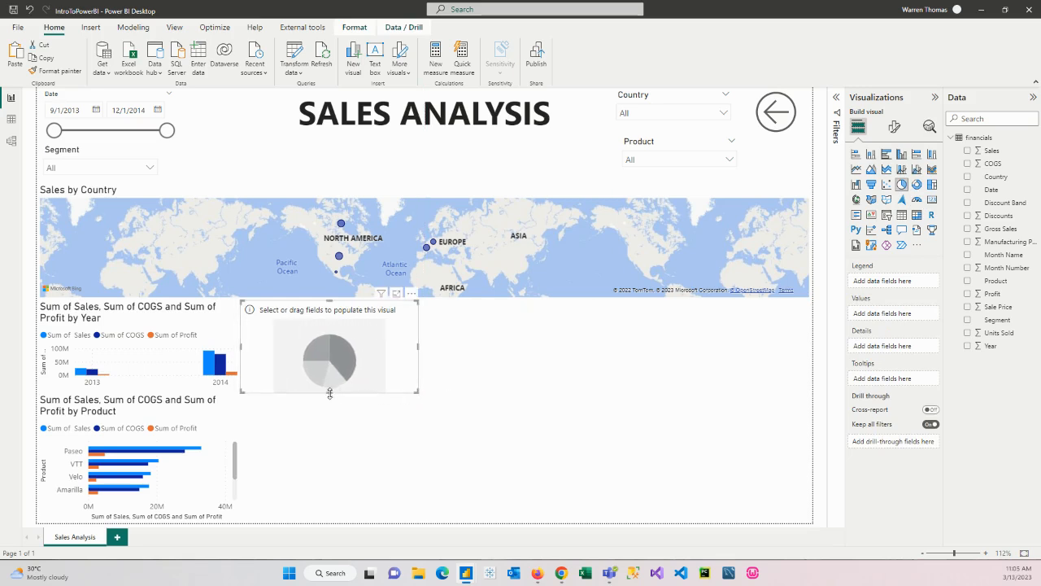
drag(339, 395, 333, 417)
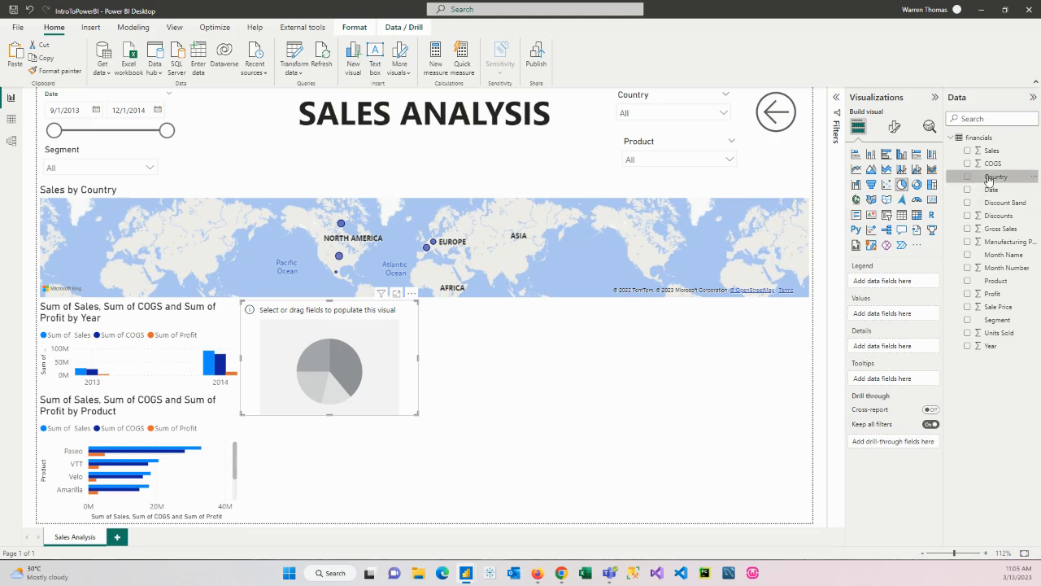
Set Country as the pie chart's legend and Sales as its values, and enlarge the chart slightly
drag(989, 180, 902, 288)
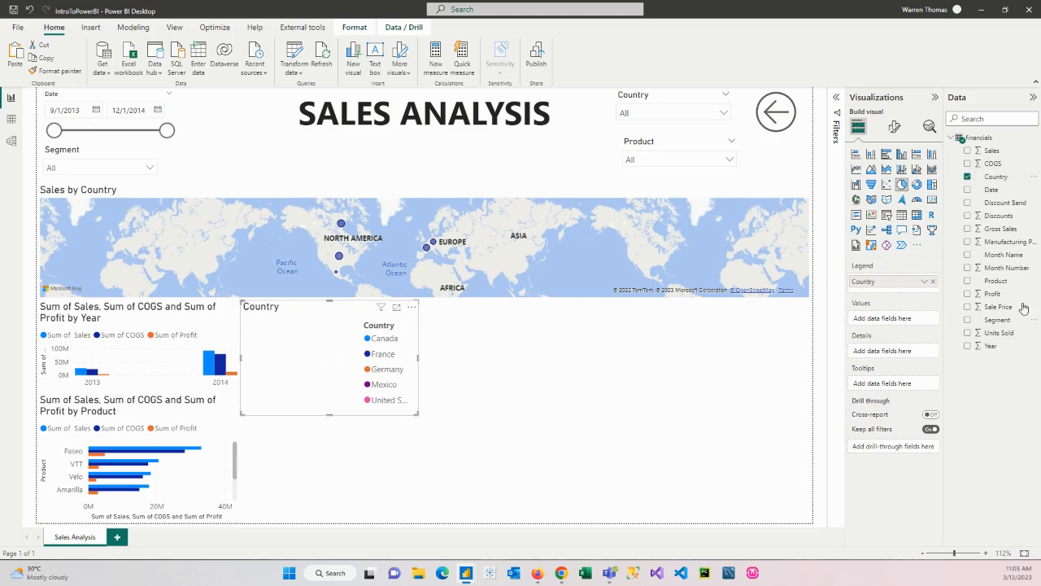
drag(989, 153, 888, 322)
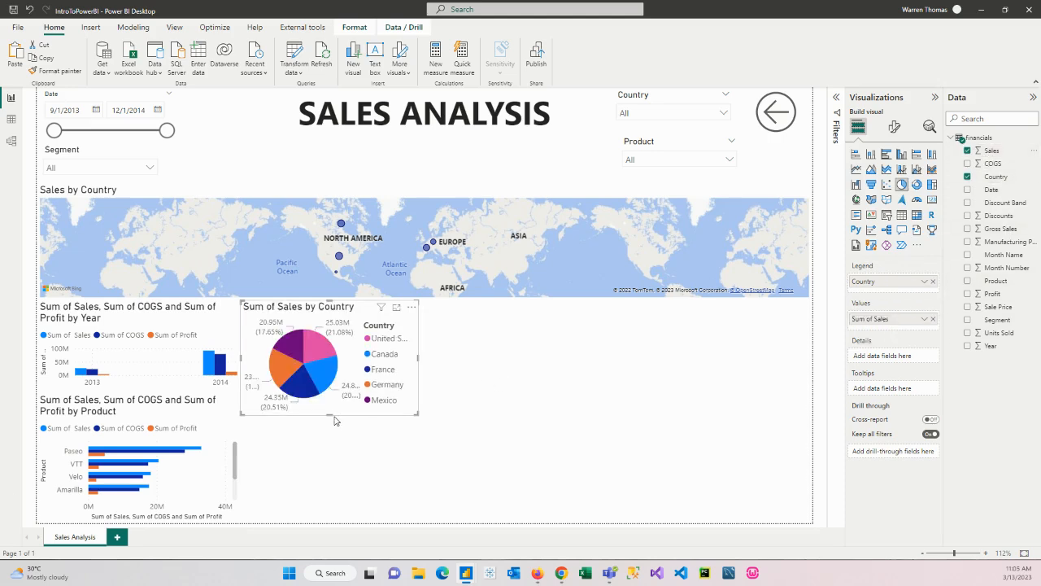
drag(332, 414, 333, 444)
drag(416, 377, 424, 377)
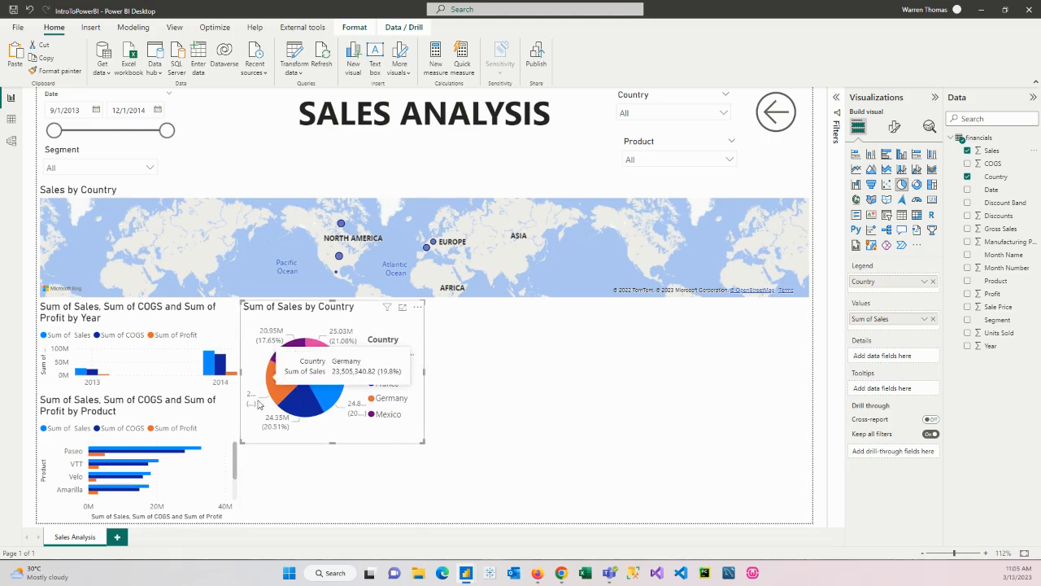
Try the country sales chart as a clustered column chart, return it to a pie chart, and shorten it slightly
click(901, 154)
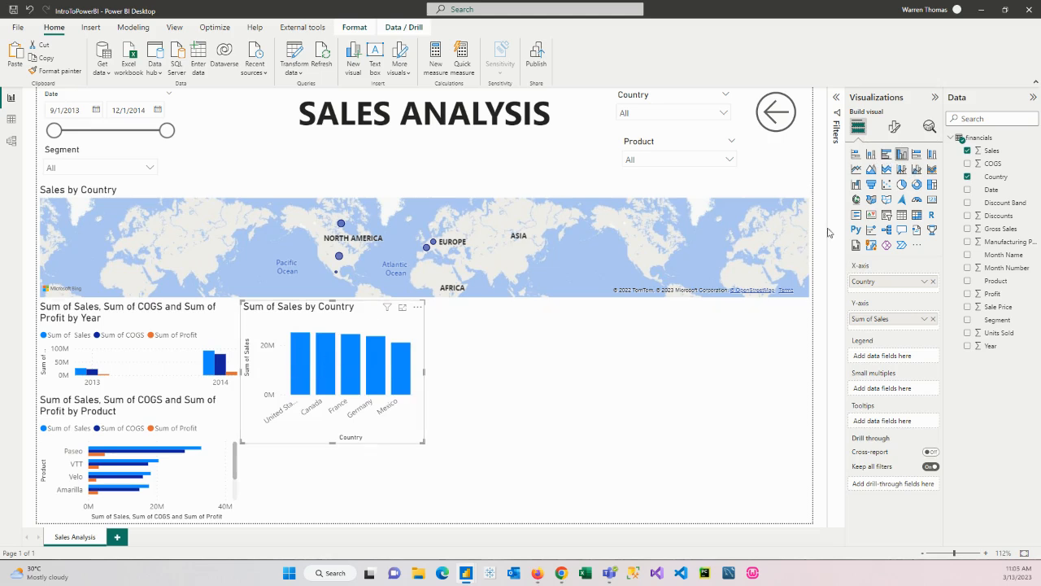
click(902, 185)
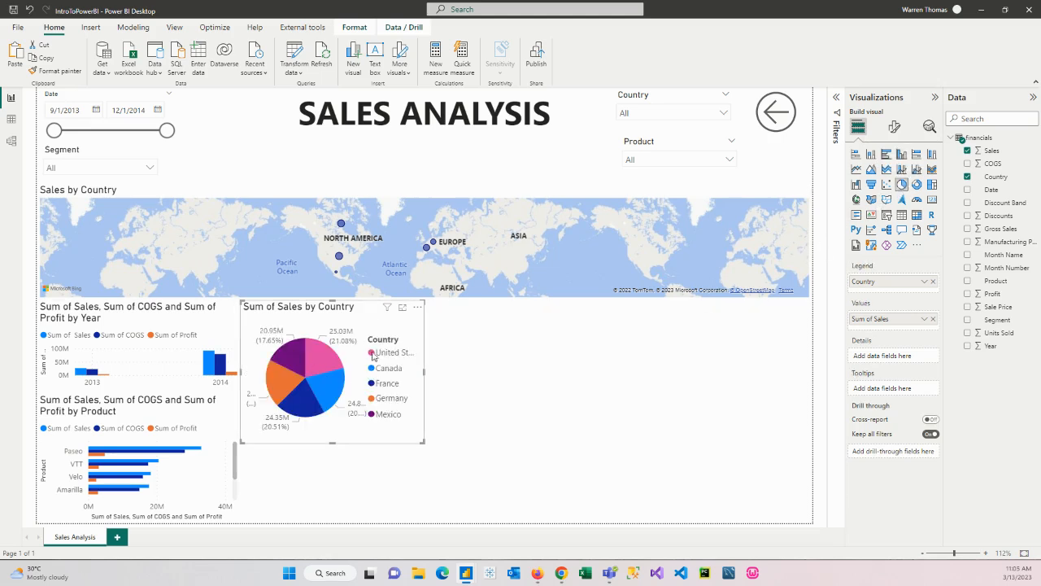
drag(332, 444, 350, 412)
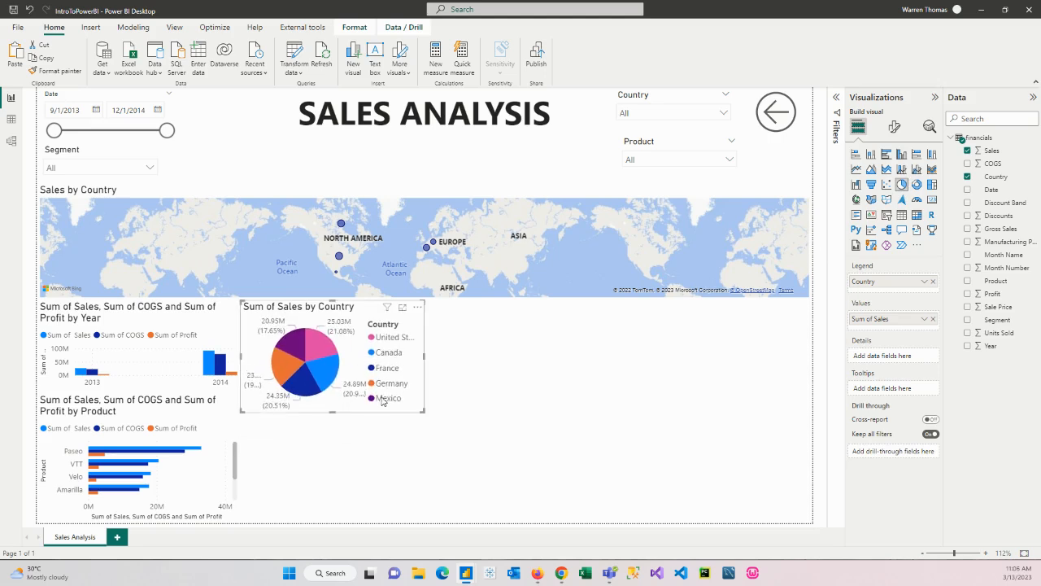
Duplicate the country pie chart and change the copy to a donut chart
right_click(351, 353)
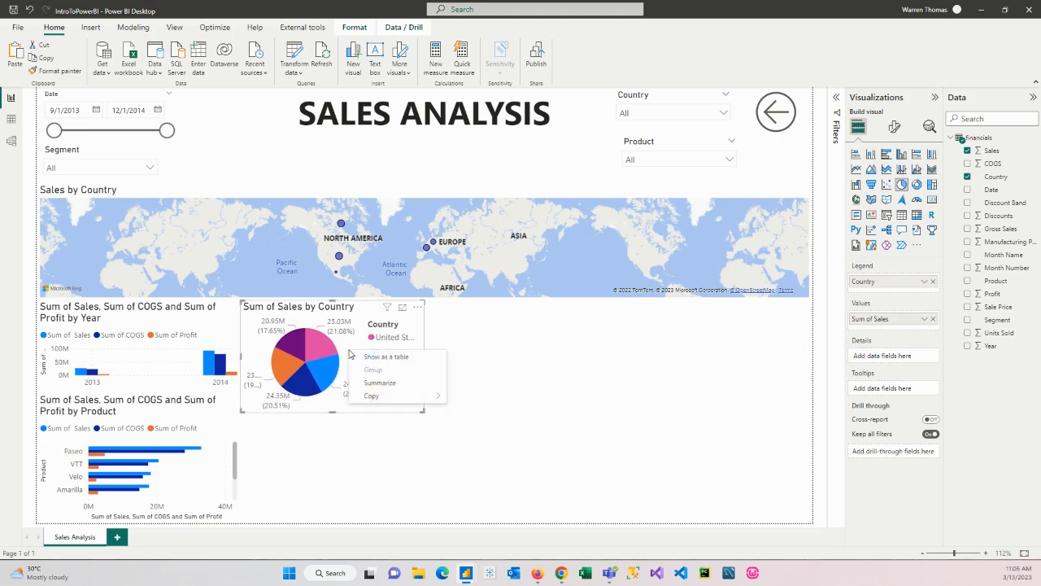
click(319, 326)
click(49, 59)
click(16, 59)
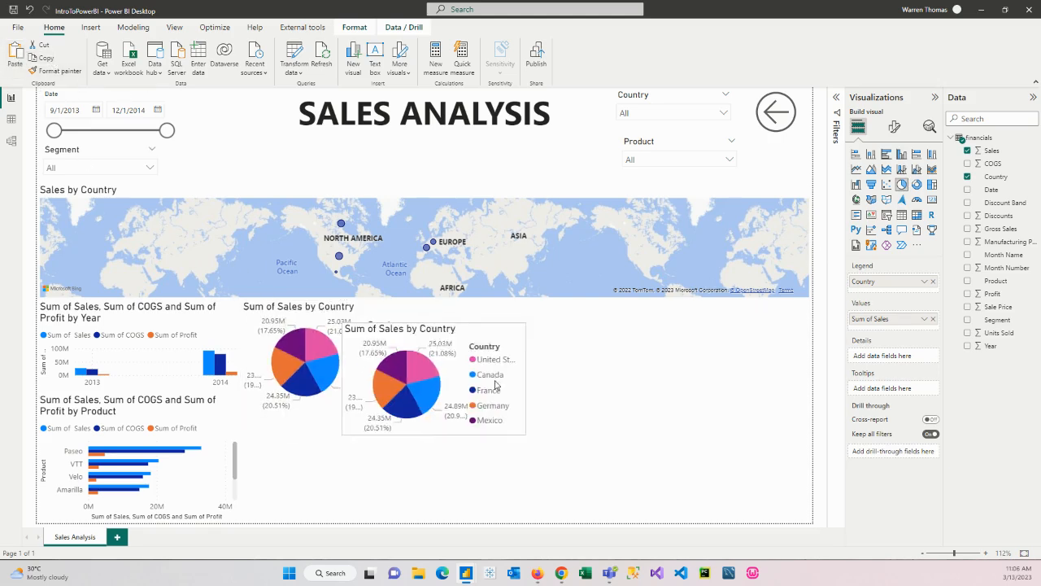
click(917, 185)
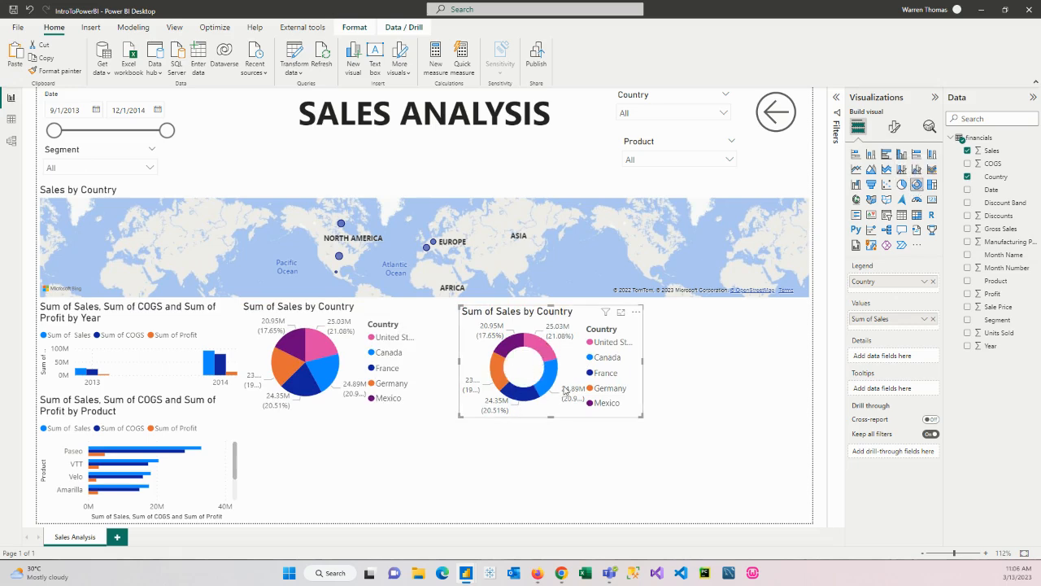
Place the donut chart at the page's lower right corner with the pie chart beside it, extending the pie to the page's bottom edge
drag(549, 310, 717, 356)
drag(336, 303, 537, 352)
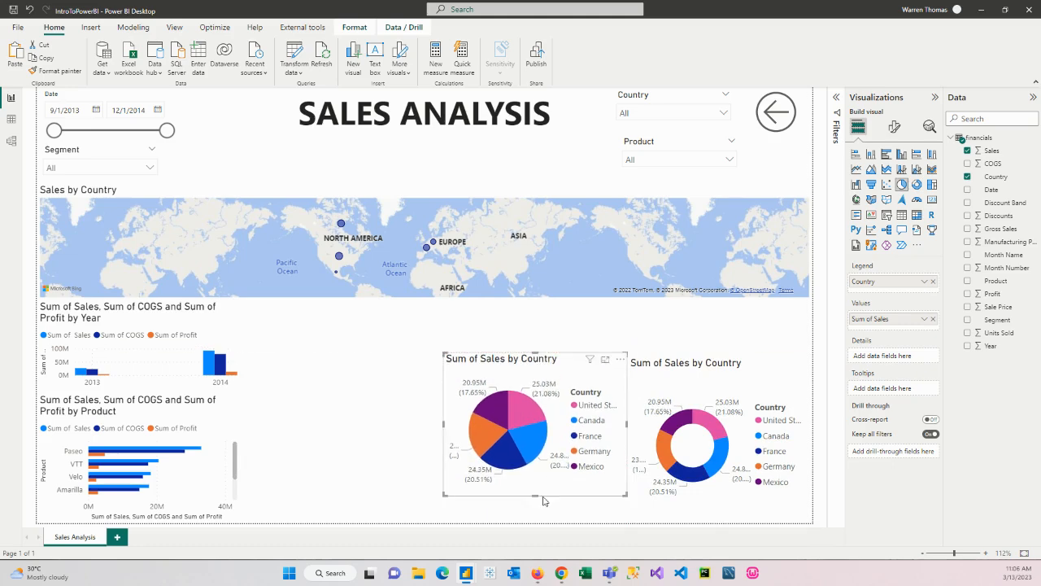
drag(536, 496, 537, 522)
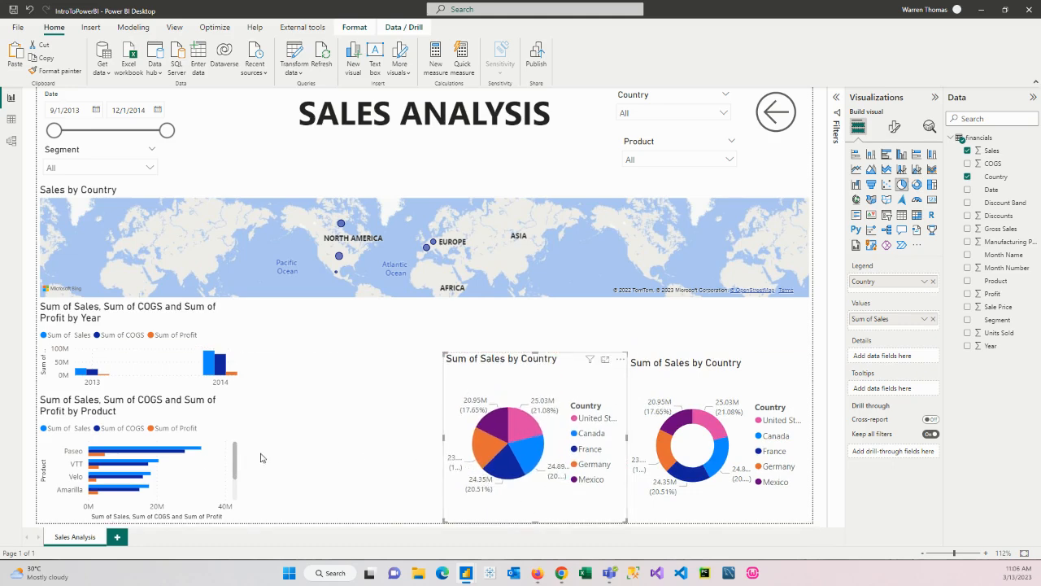
Move the product chart beside the pie chart and extend it up toward the map, and stretch the yearly chart to the page bottom
drag(196, 470, 391, 492)
click(340, 392)
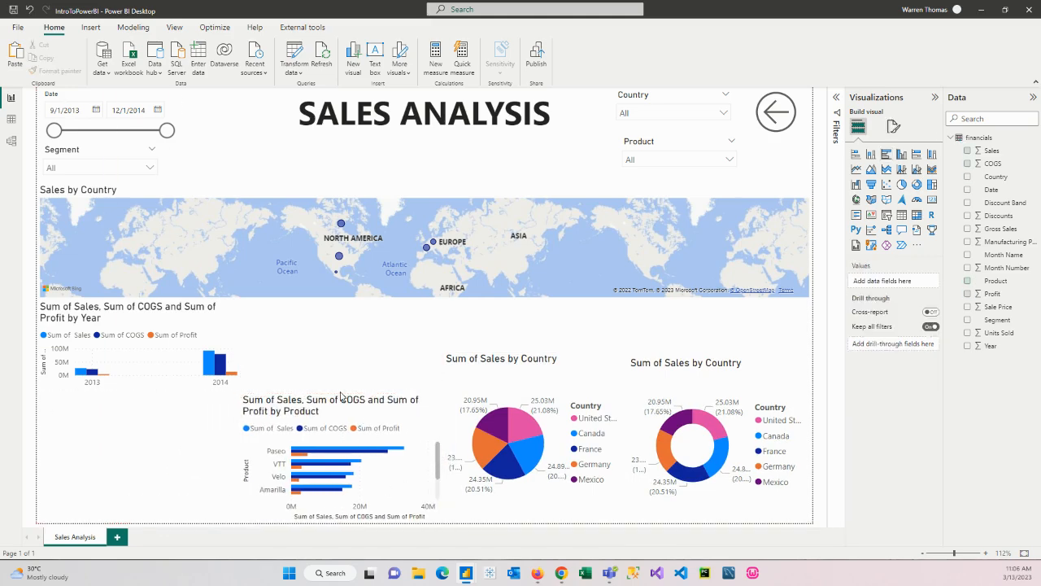
drag(342, 397, 342, 309)
click(135, 376)
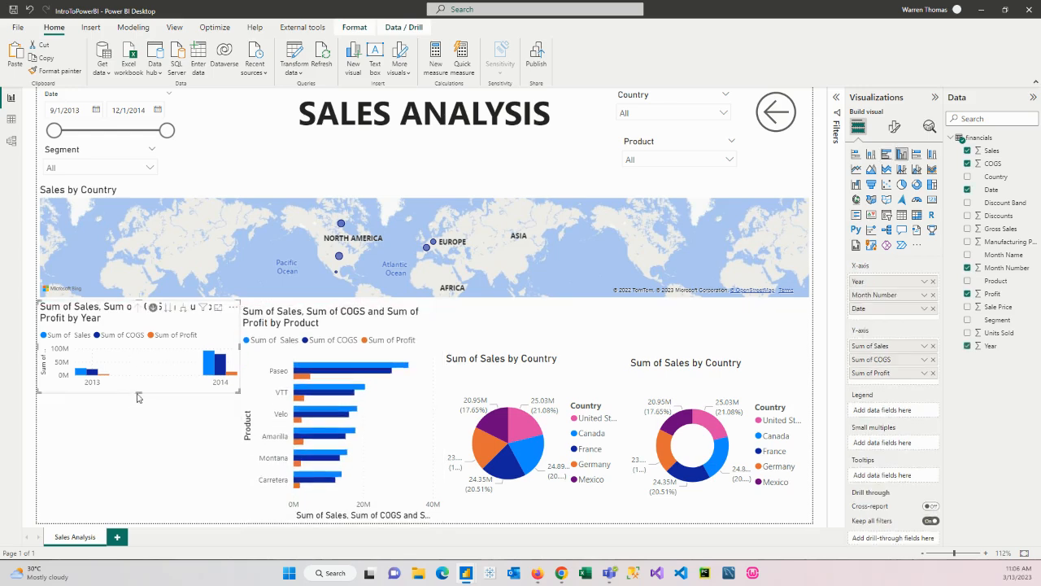
drag(140, 391, 140, 516)
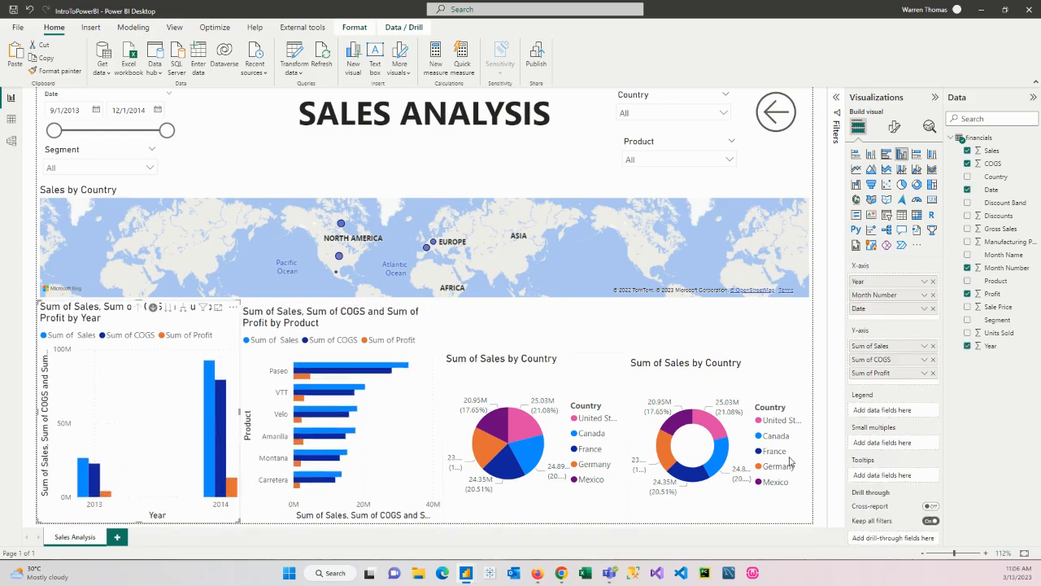
Move the donut and pie charts up closer to the map and adjust their heights so their edges line up
click(708, 364)
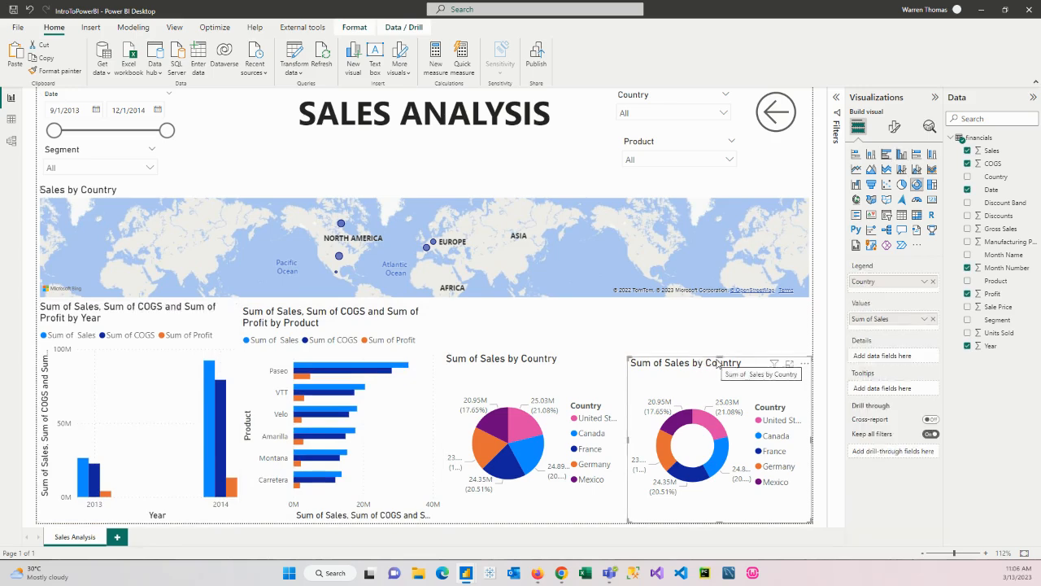
mouse_move(720, 357)
mouse_down()
mouse_move(710, 338)
mouse_move(710, 348)
mouse_up()
drag(517, 389, 515, 350)
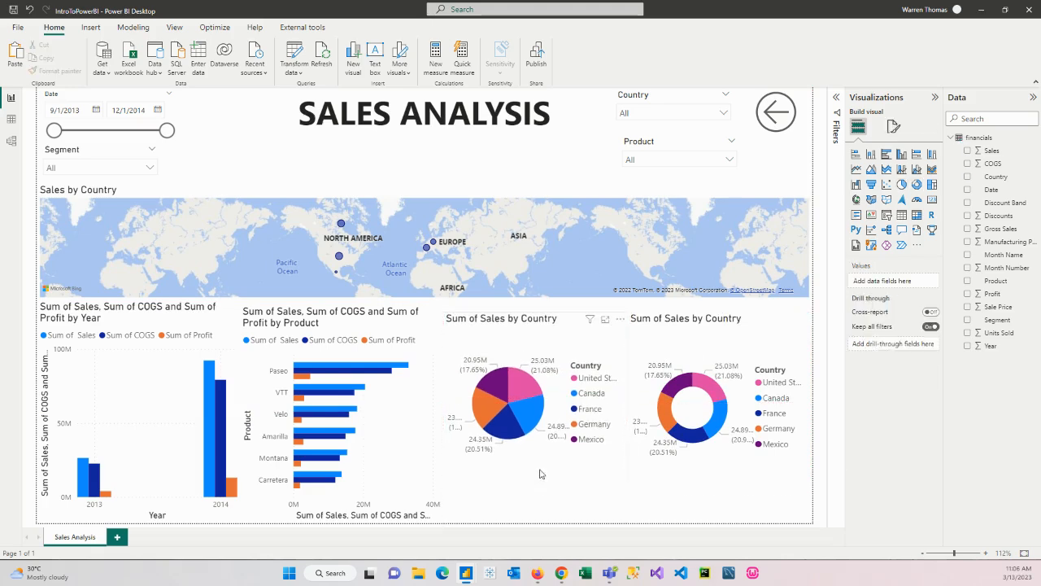
drag(537, 482, 538, 494)
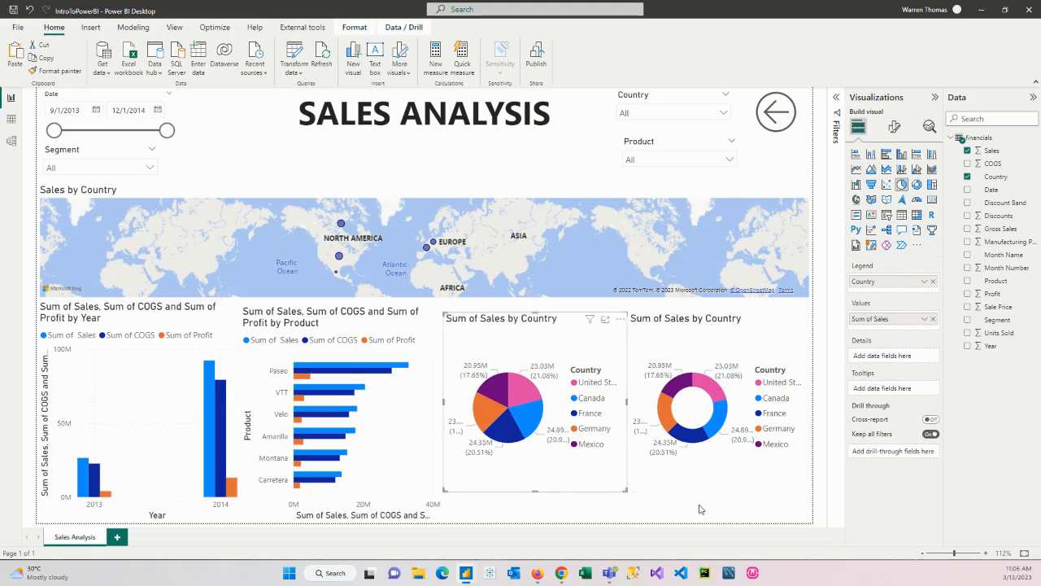
click(692, 529)
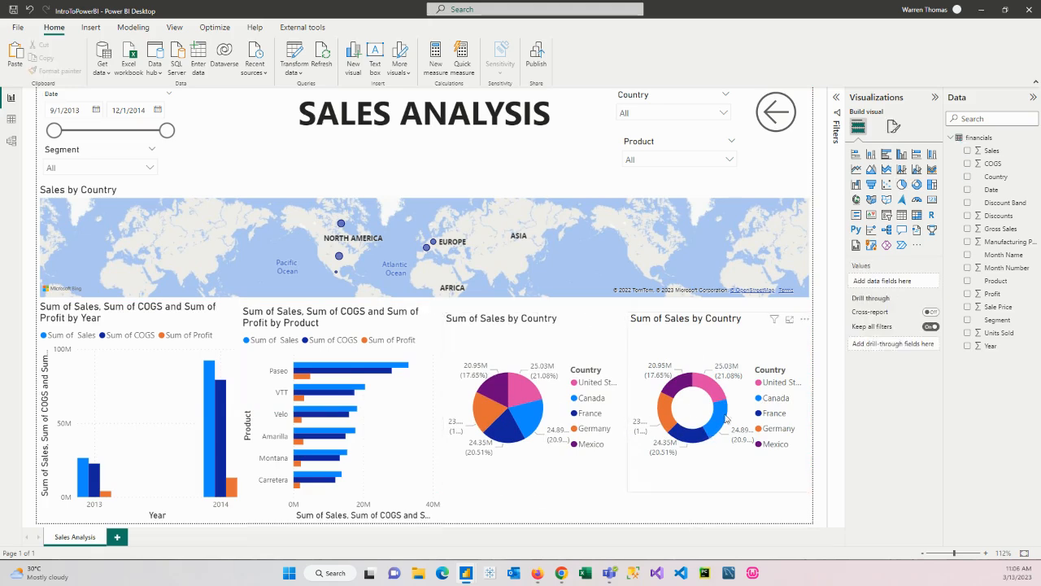
Replace Country with Segment as the donut chart's legend field
click(716, 356)
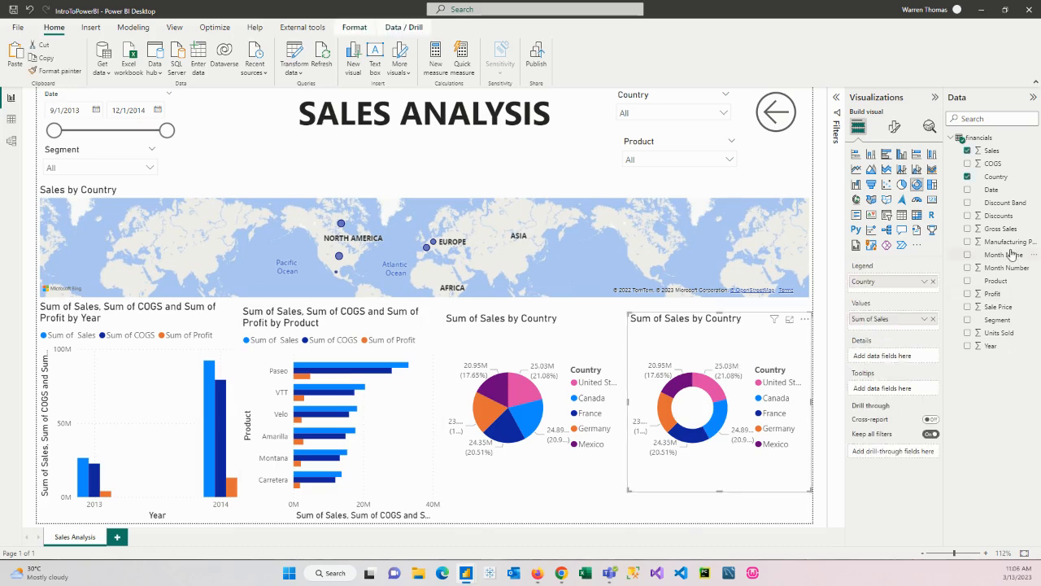
drag(997, 321, 925, 299)
click(933, 294)
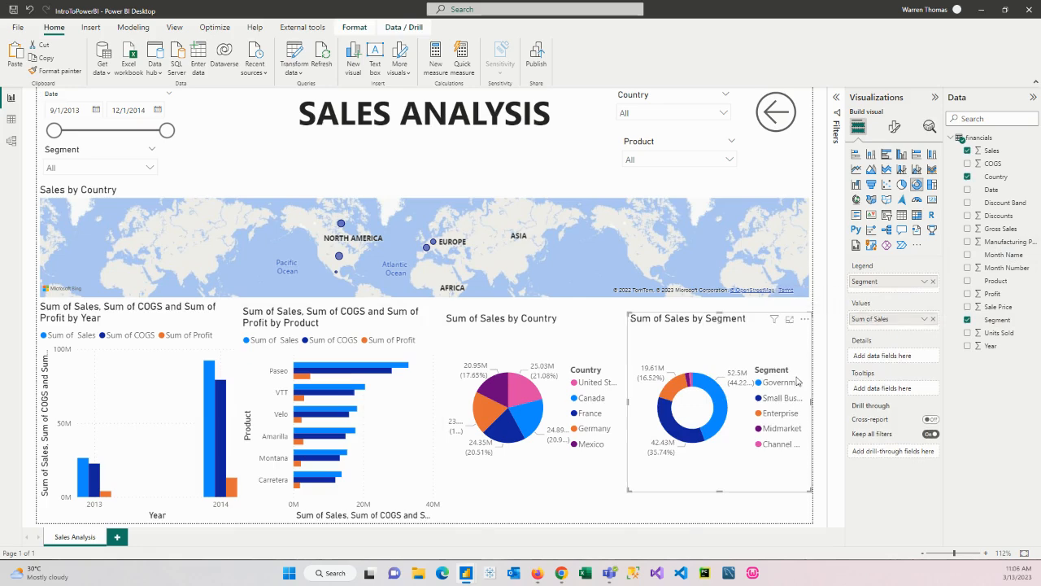